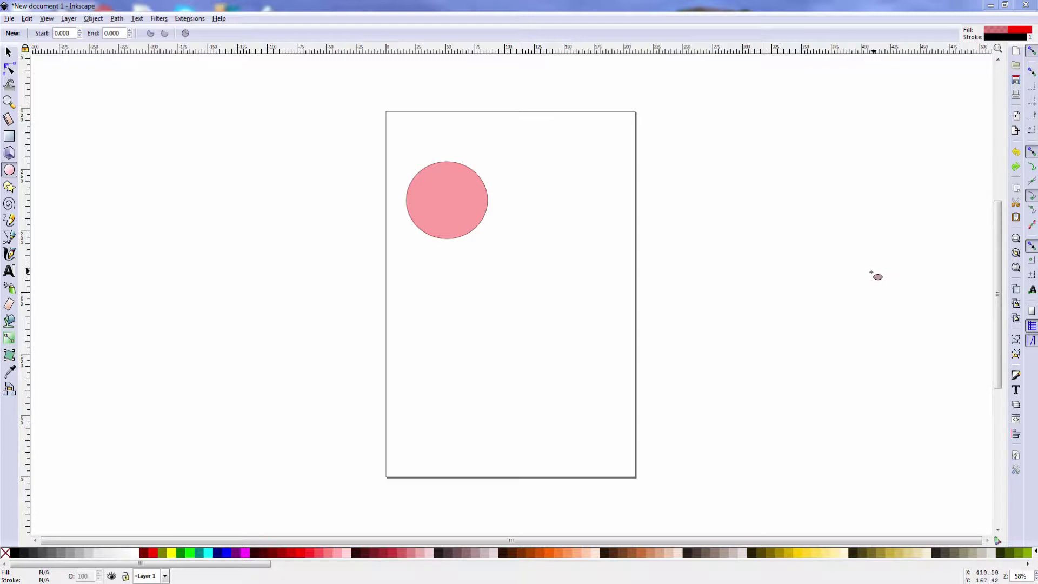
Move the pink circle to the lower middle of the page and paste a second copy near the top right
{"action": "left_click", "coordinate": [457, 213]}
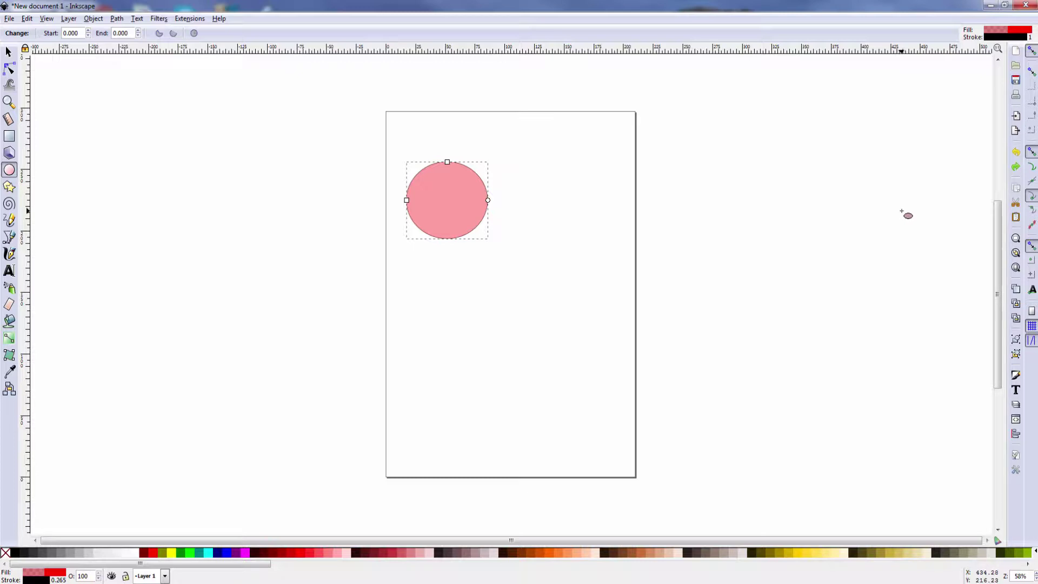
{"action": "key", "text": "ctrl"}
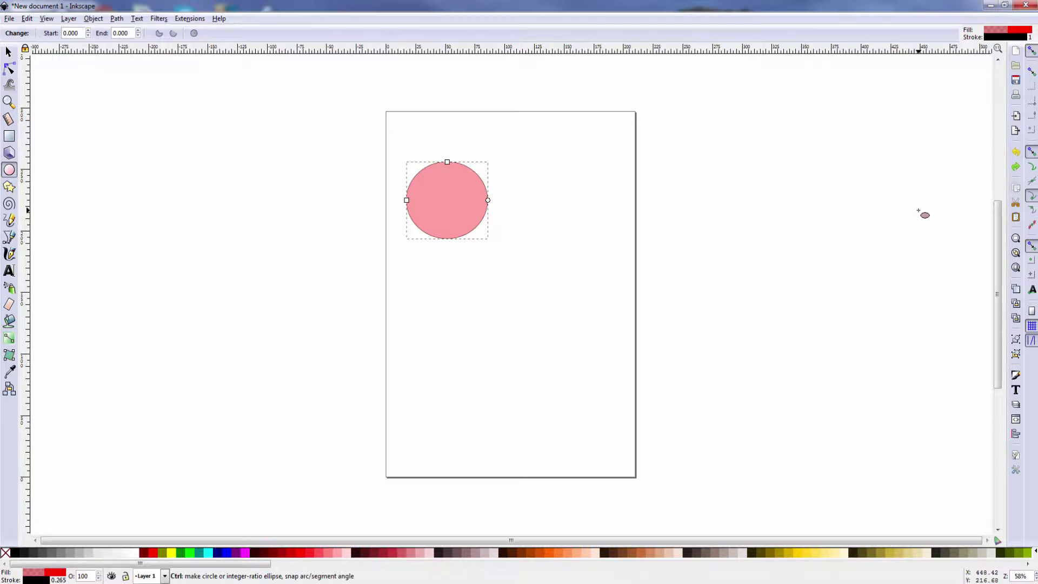
{"action": "key", "text": "ctrl+z"}
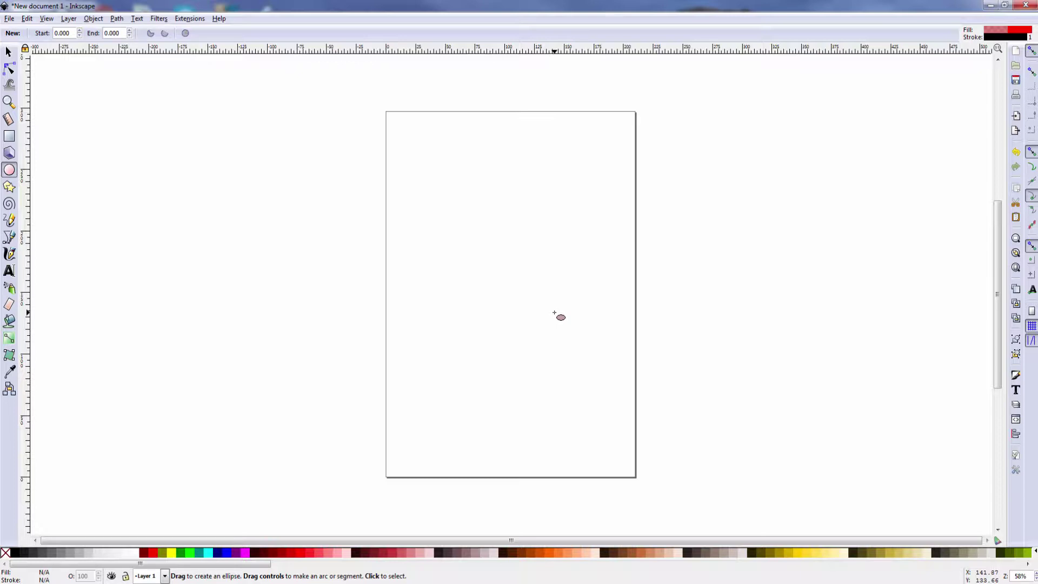
{"action": "key", "text": "ctrl"}
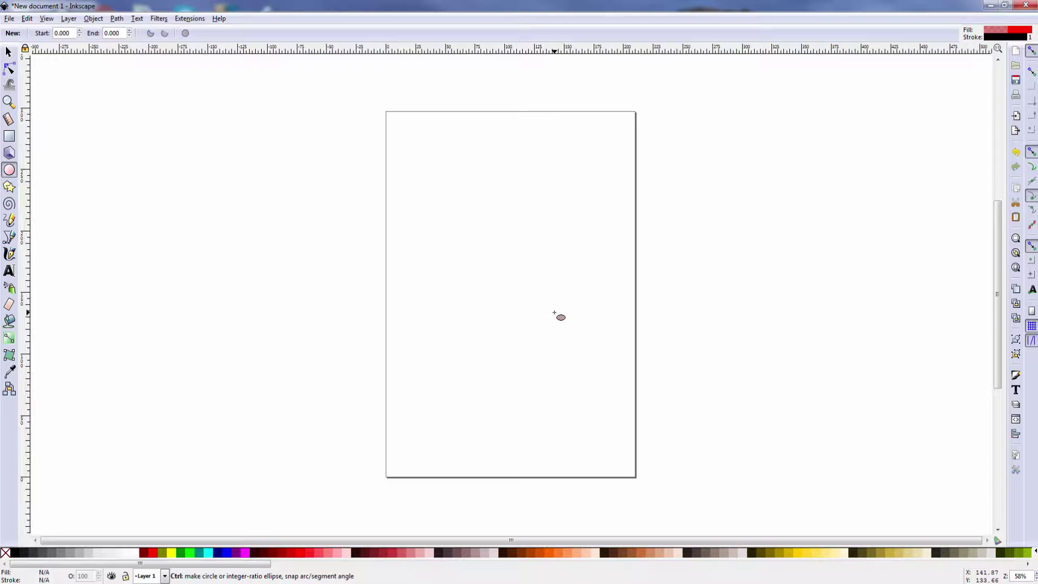
{"action": "key", "text": "ctrl+shift+z"}
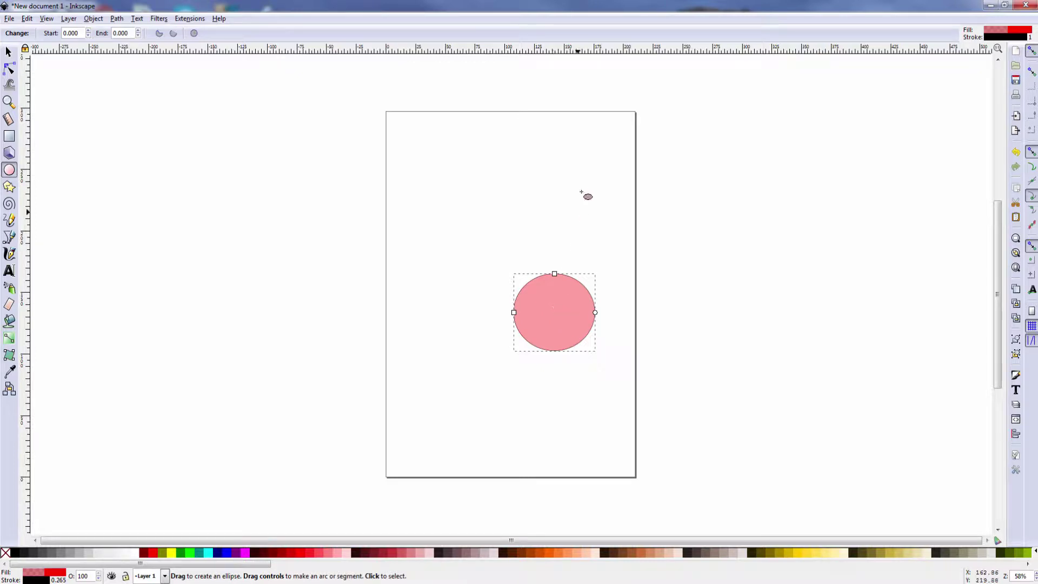
{"action": "key", "text": "ctrl+v"}
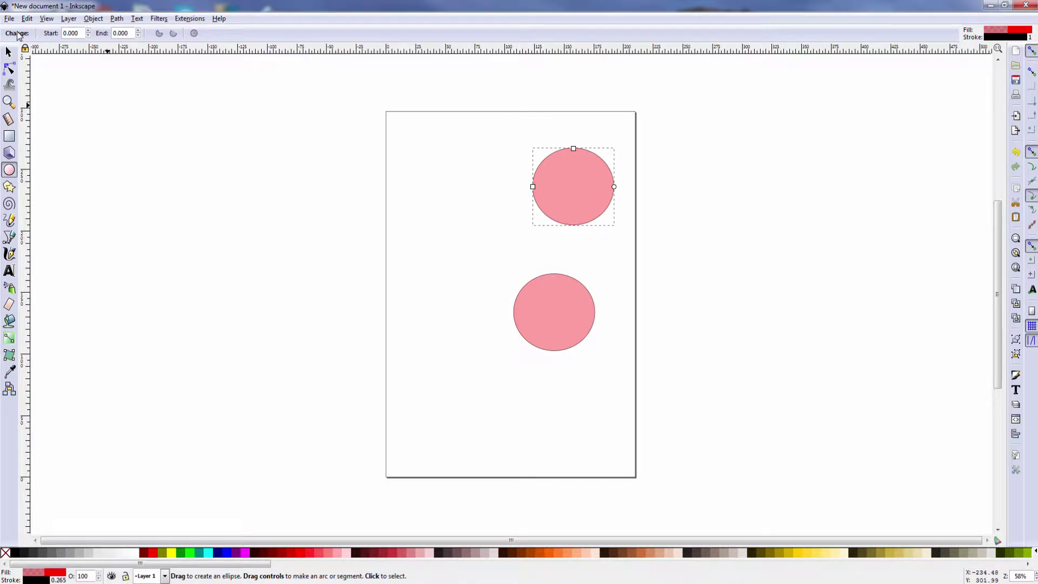
{"action": "scroll", "coordinate": [369, 333], "scroll_direction": "up", "scroll_amount": 1}
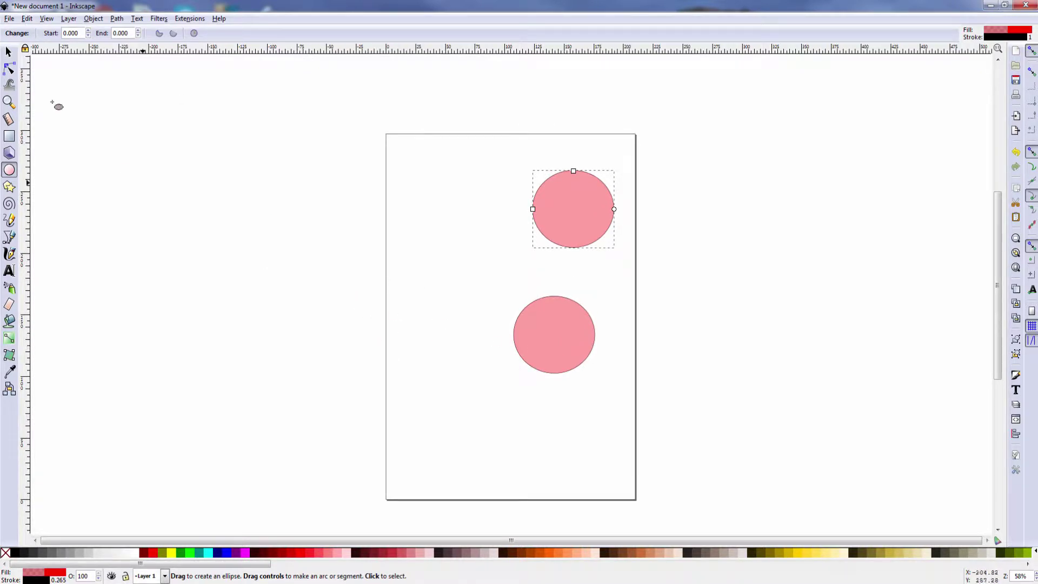
Use Edit > Paste In Place to put a third circle at its original upper-left spot
{"action": "left_click", "coordinate": [26, 19]}
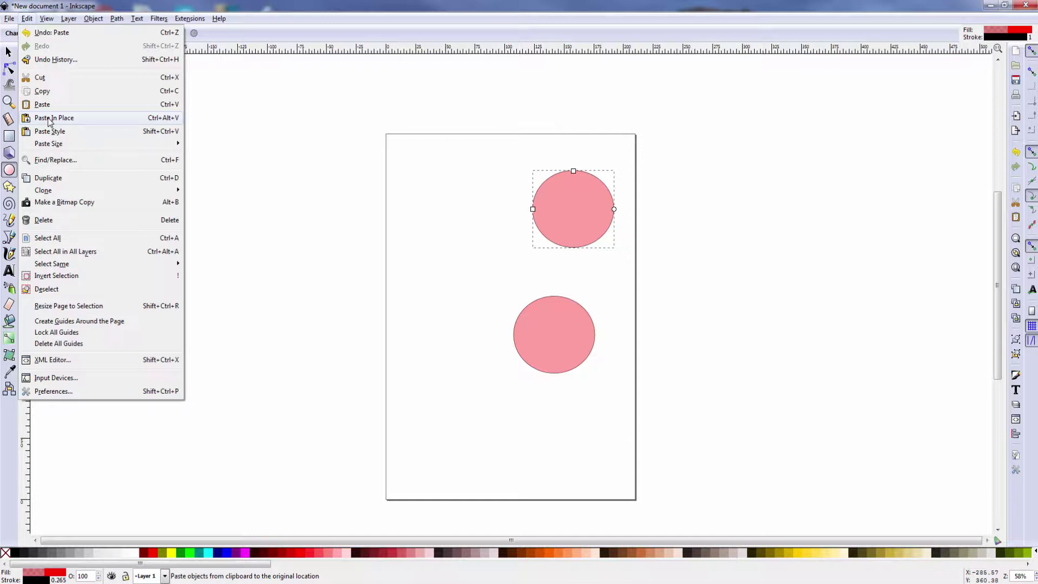
{"action": "left_click", "coordinate": [48, 118]}
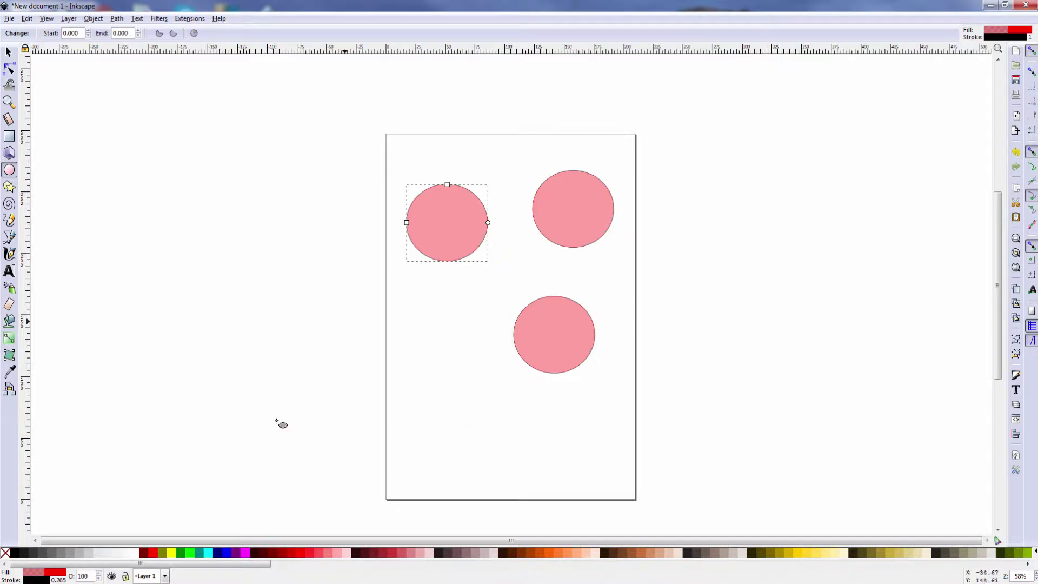
Fill the upper-left circle with Fuchsia and show its stroke paint in Fill and Stroke
{"action": "left_click", "coordinate": [245, 553]}
{"action": "left_click", "coordinate": [18, 579]}
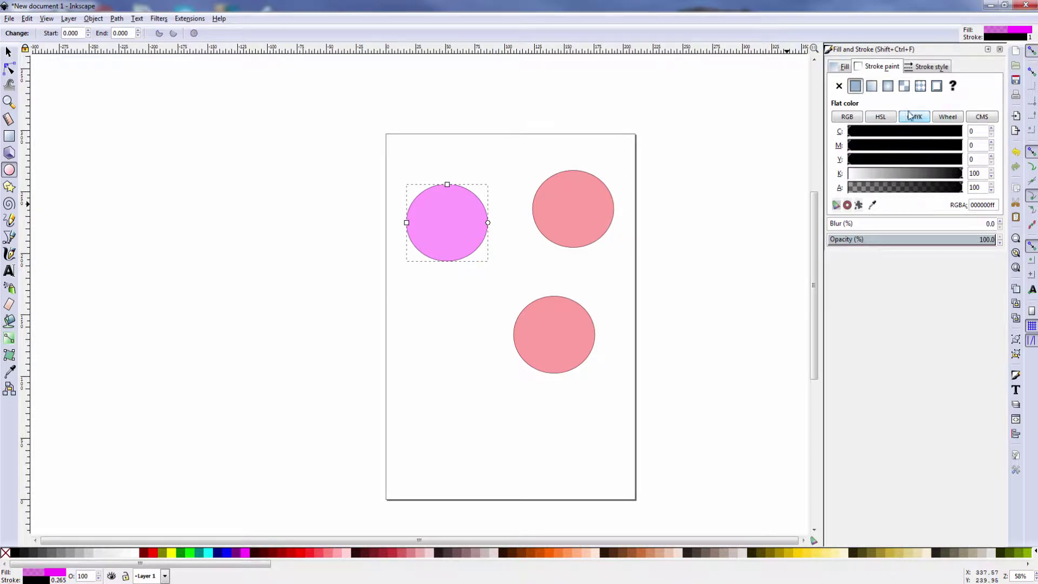
Try a cyan hue on the Wheel tab and check the dash patterns, keeping the outline solid
{"action": "left_click", "coordinate": [947, 118]}
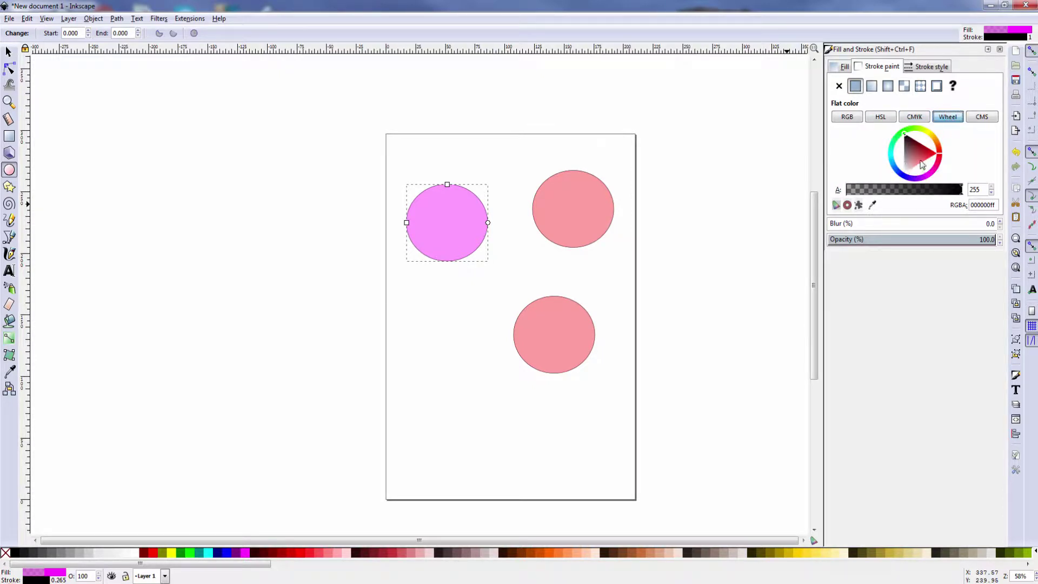
{"action": "left_click", "coordinate": [892, 156]}
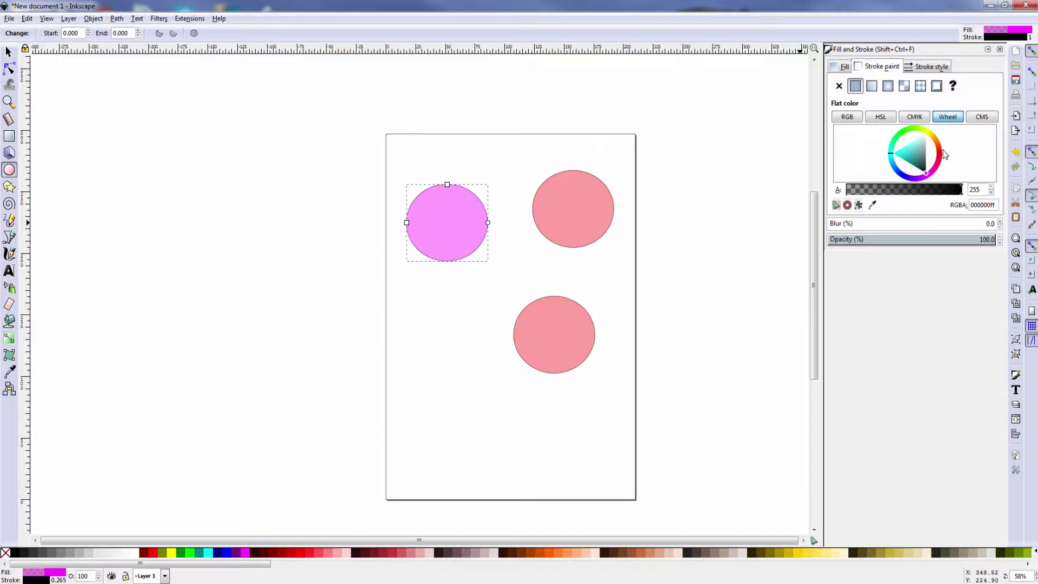
{"action": "left_click", "coordinate": [935, 68]}
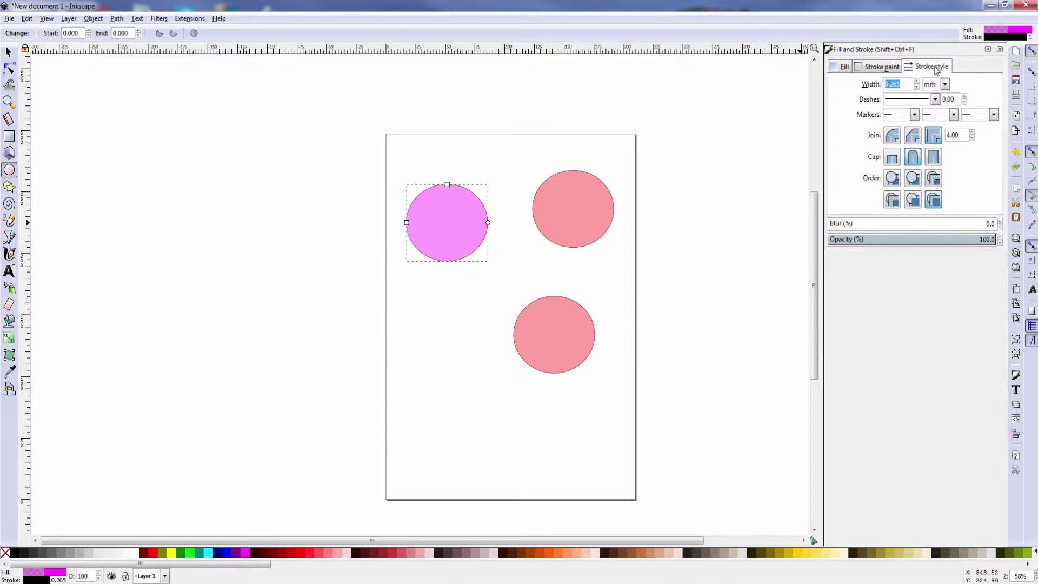
{"action": "left_click", "coordinate": [935, 100]}
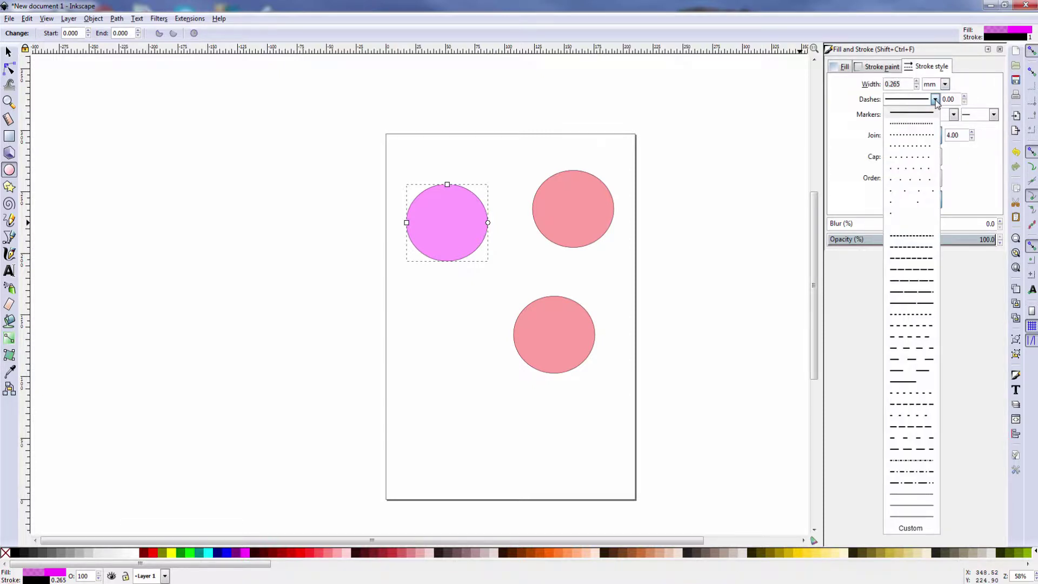
{"action": "left_click", "coordinate": [963, 102]}
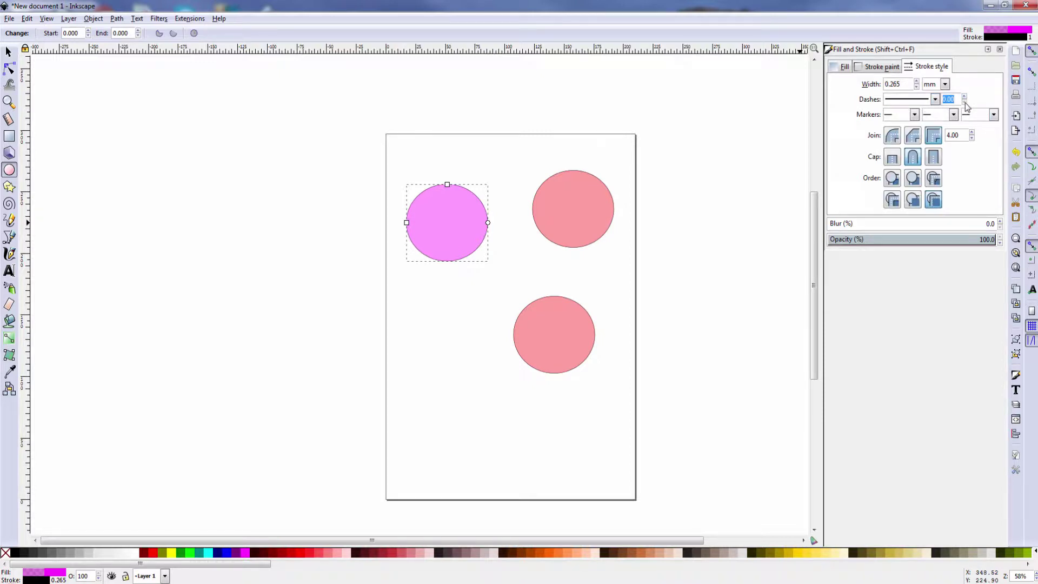
{"action": "left_click", "coordinate": [964, 98]}
{"action": "left_click", "coordinate": [934, 99]}
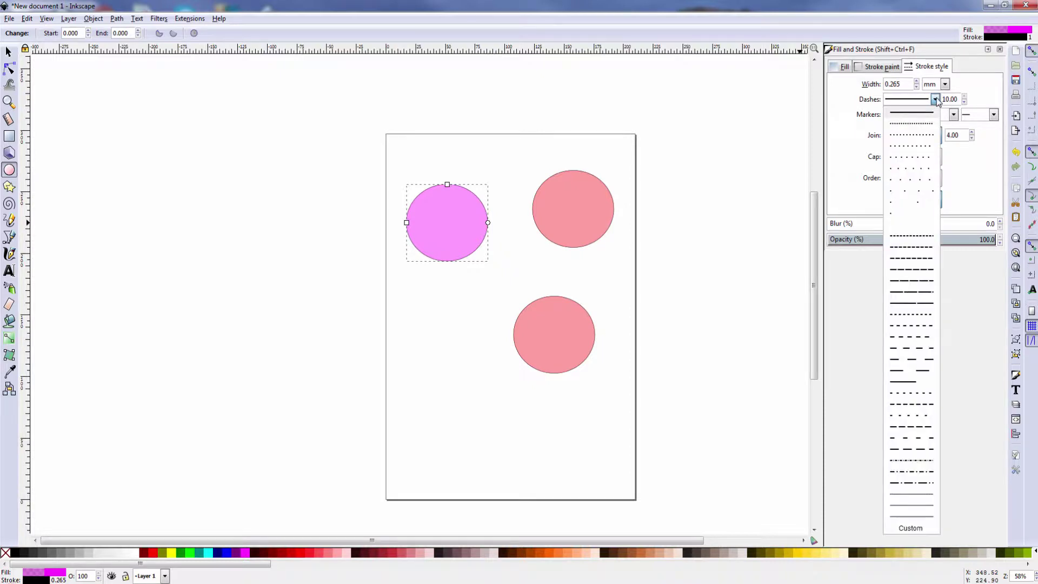
{"action": "left_click", "coordinate": [935, 100]}
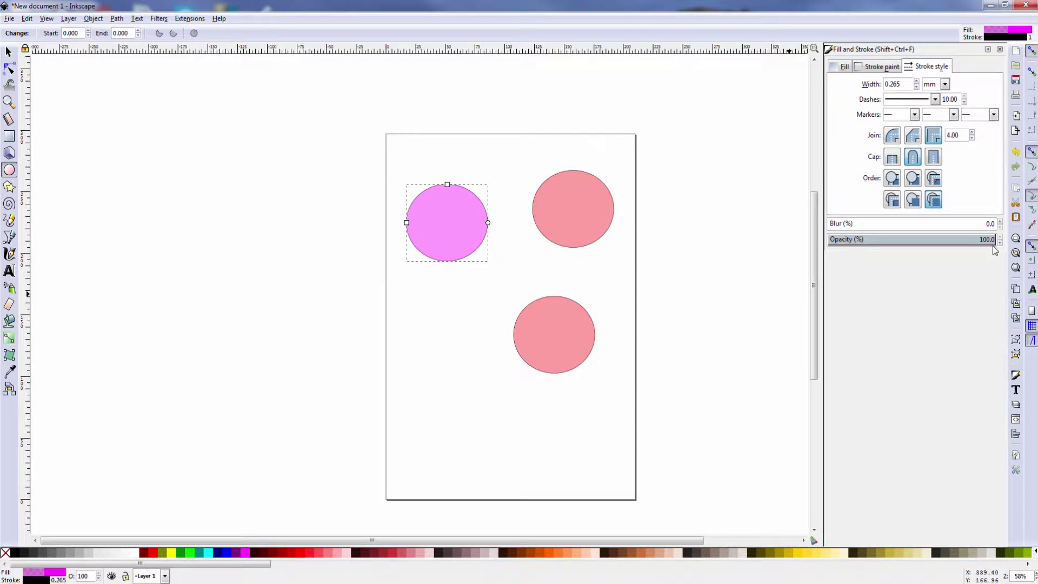
Raise the circle's outline width step by step to 2.165 mm
{"action": "left_click", "coordinate": [907, 84]}
{"action": "left_click", "coordinate": [917, 81]}
{"action": "left_click", "coordinate": [917, 81]}
{"action": "left_click", "coordinate": [917, 81]}
{"action": "left_click", "coordinate": [917, 81]}
{"action": "left_click", "coordinate": [917, 81]}
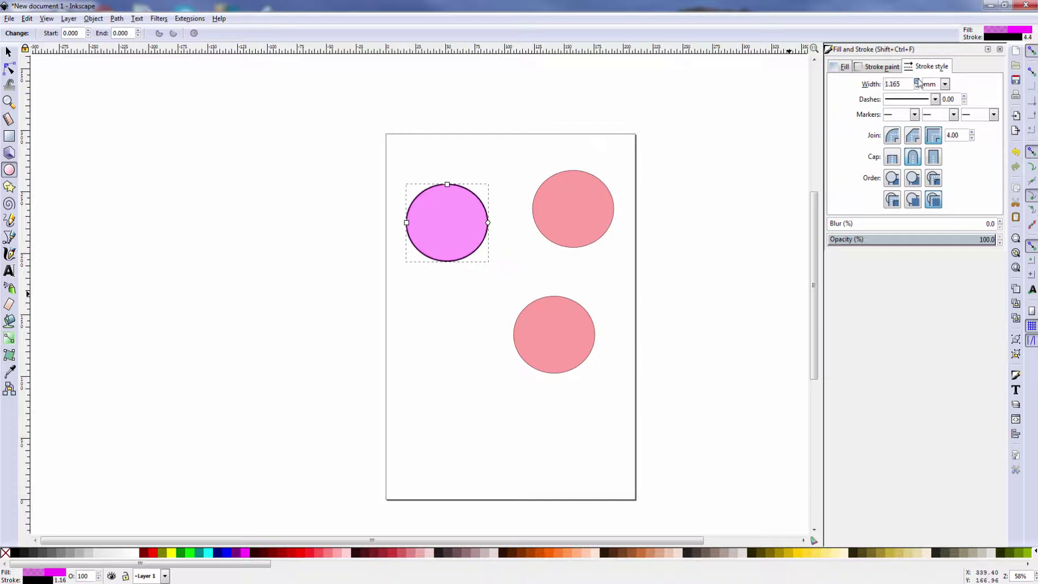
{"action": "left_click", "coordinate": [917, 81]}
{"action": "left_click", "coordinate": [917, 81]}
{"action": "left_click", "coordinate": [917, 81]}
{"action": "left_click", "coordinate": [917, 81]}
{"action": "left_click", "coordinate": [917, 81]}
{"action": "left_click", "coordinate": [917, 81]}
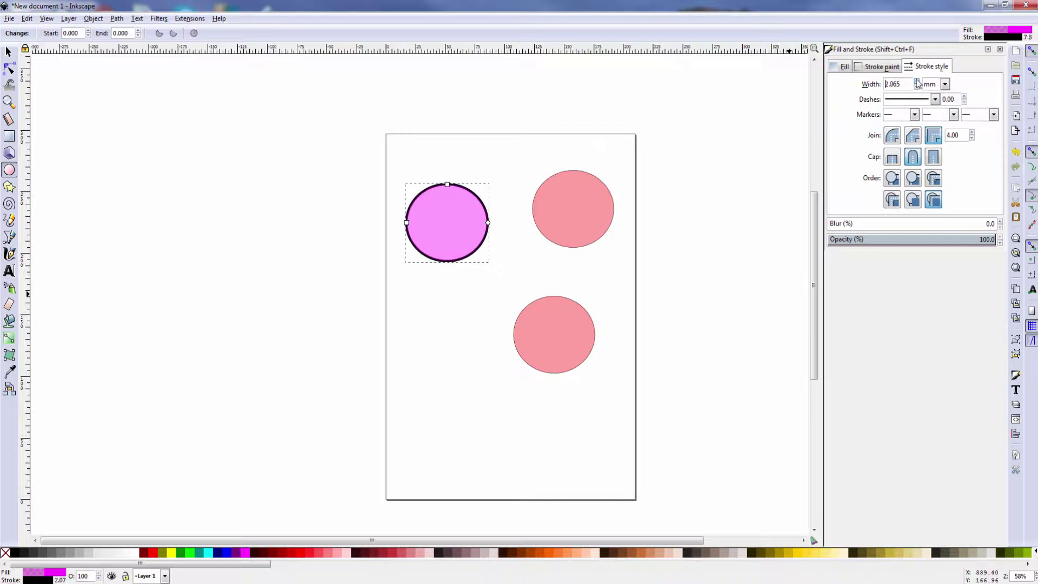
{"action": "left_click", "coordinate": [917, 81]}
Apply the magenta circle's fill and thick outline to the lower circle with Edit > Paste Style
{"action": "left_click", "coordinate": [27, 19]}
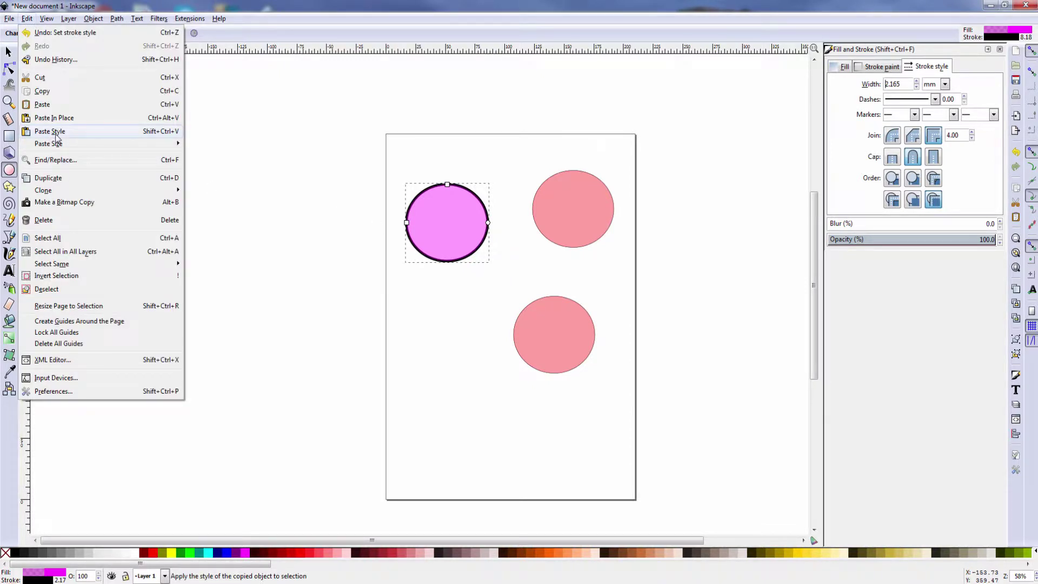
{"action": "left_click", "coordinate": [560, 343]}
{"action": "left_click", "coordinate": [560, 346]}
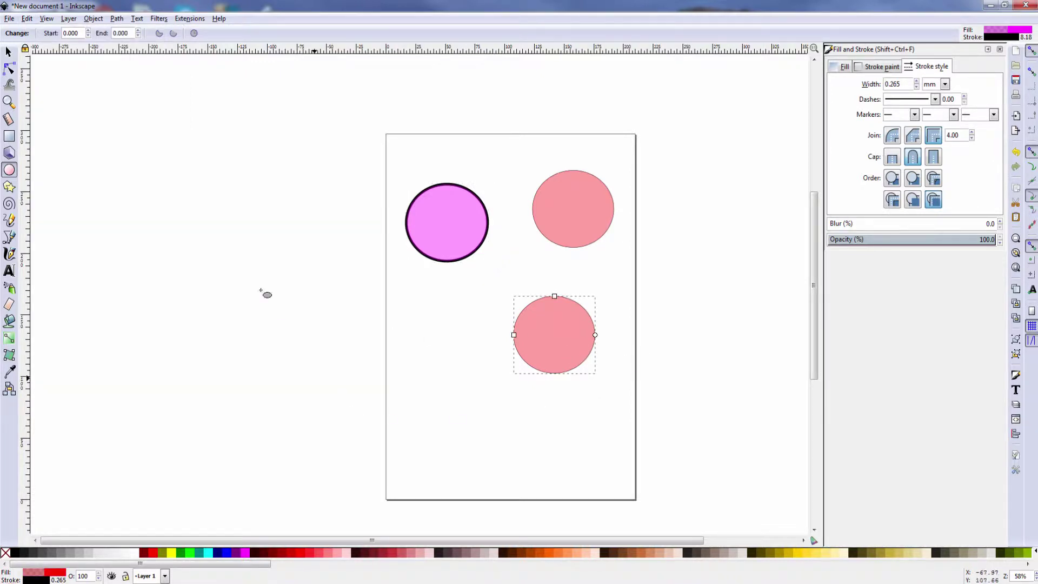
{"action": "left_click", "coordinate": [25, 21]}
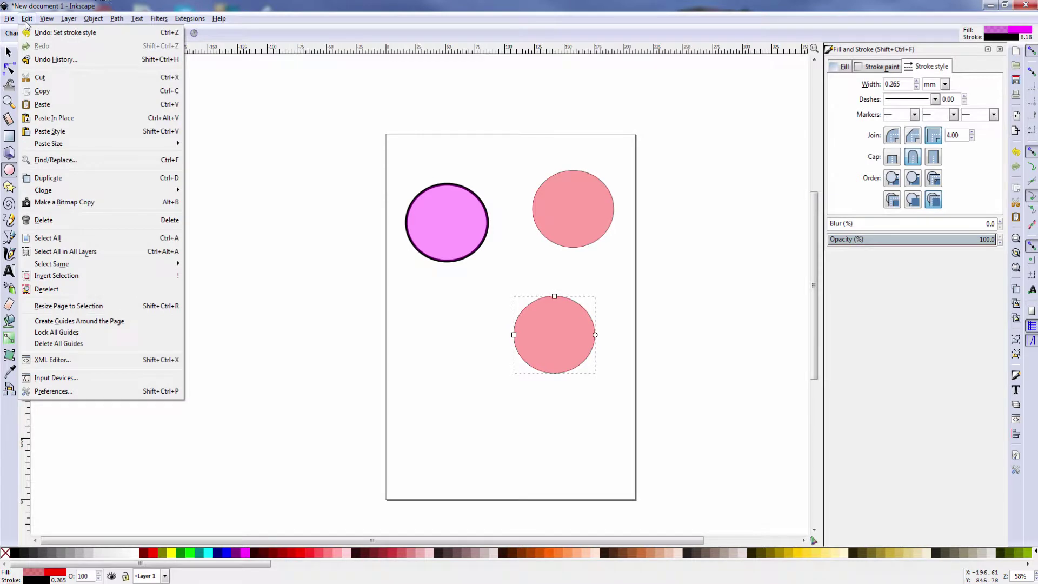
{"action": "left_click", "coordinate": [50, 131]}
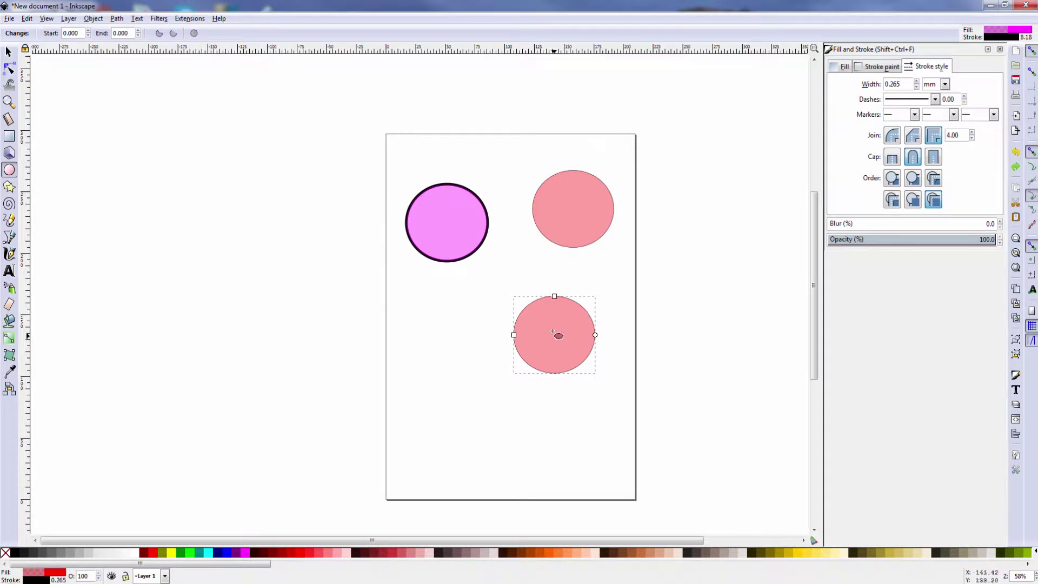
{"action": "left_click", "coordinate": [26, 20]}
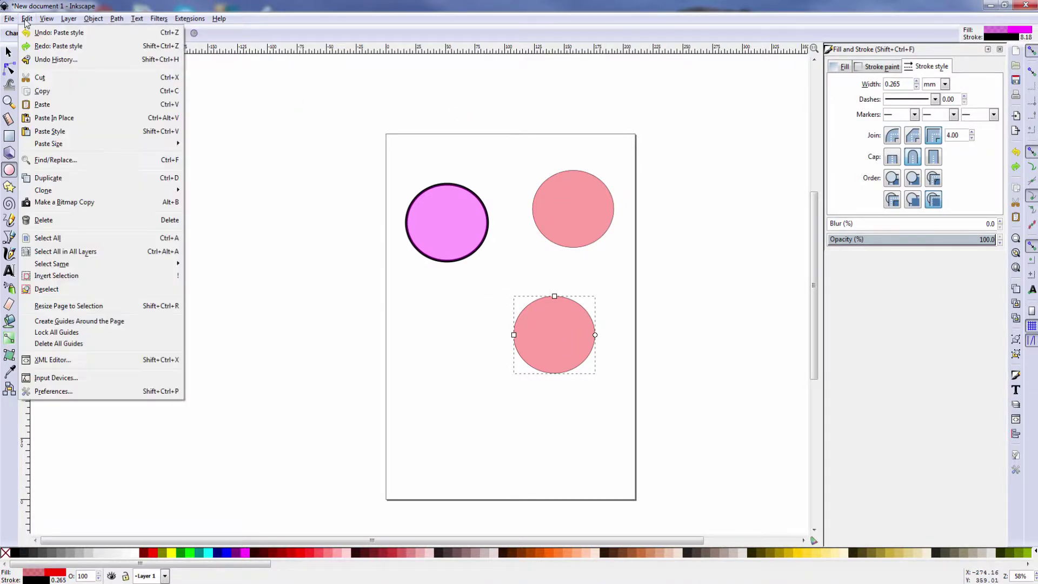
{"action": "left_click", "coordinate": [54, 134]}
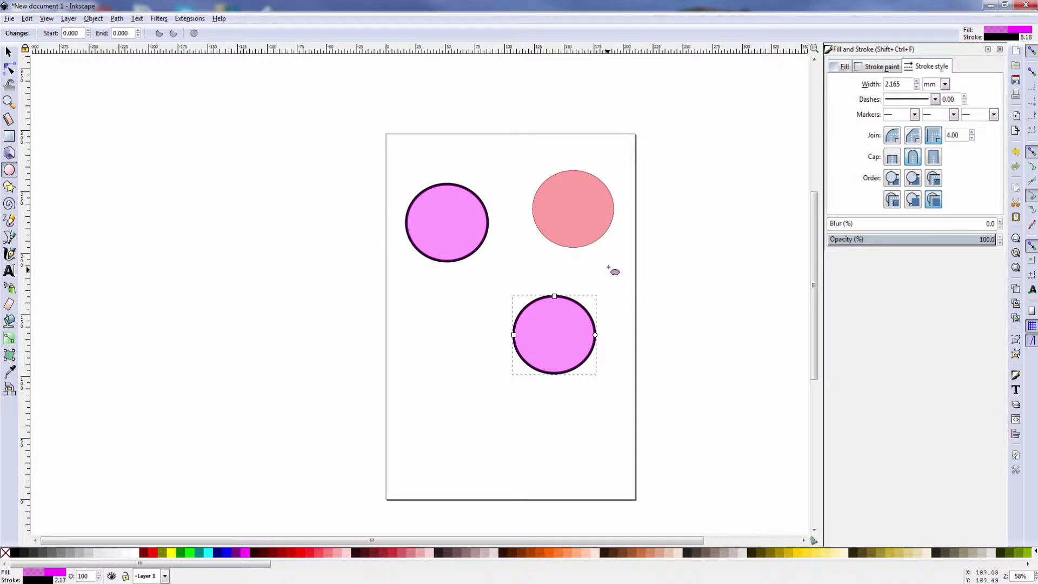
{"action": "left_click", "coordinate": [589, 219]}
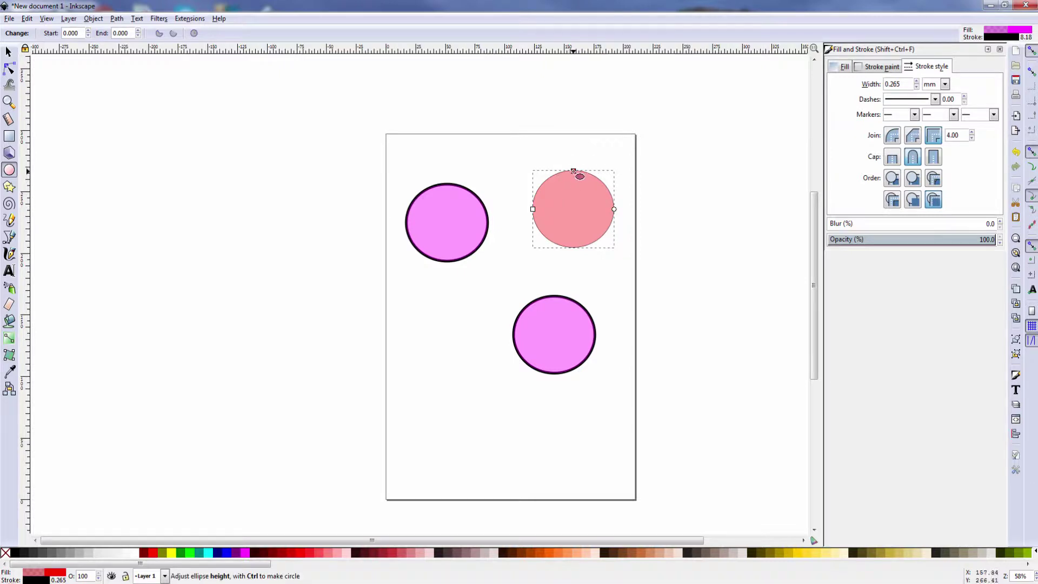
Widen the salmon ellipse into a circle and paste the magenta, thick-outlined style onto it
{"action": "left_click_drag", "start_coordinate": [573, 171], "coordinate": [573, 151]}
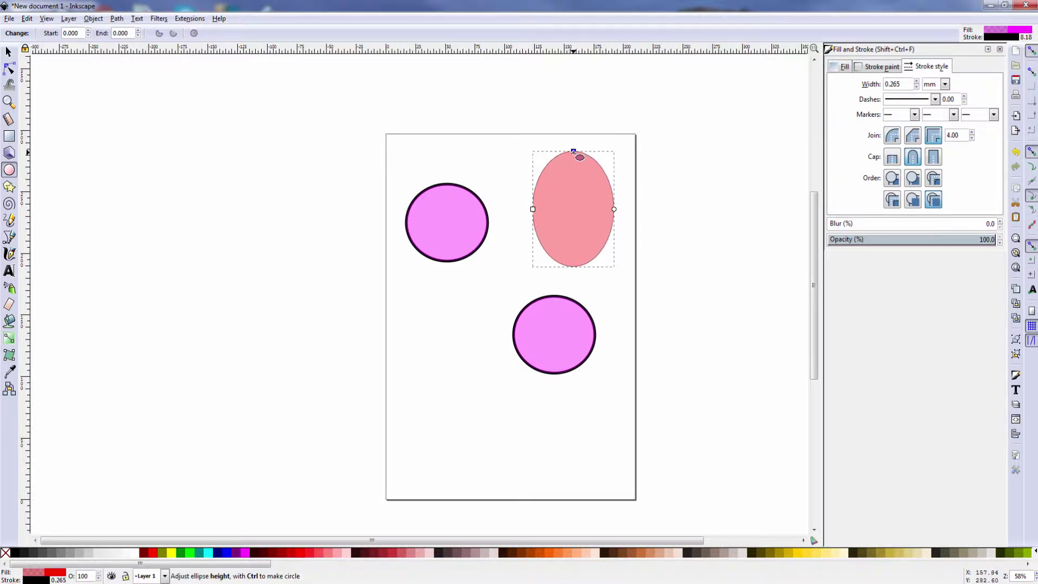
{"action": "left_click", "coordinate": [528, 209]}
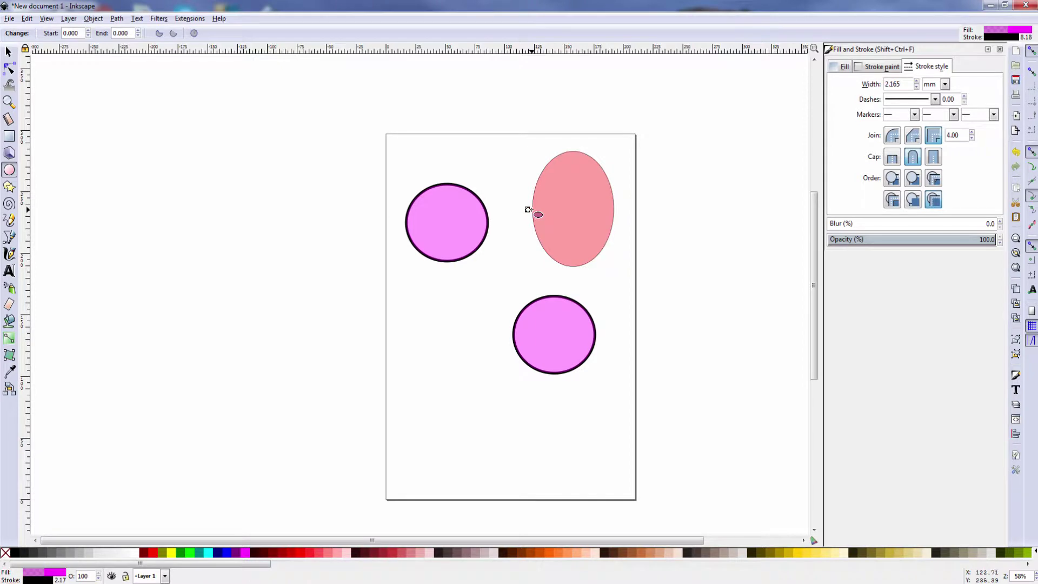
{"action": "left_click", "coordinate": [532, 210]}
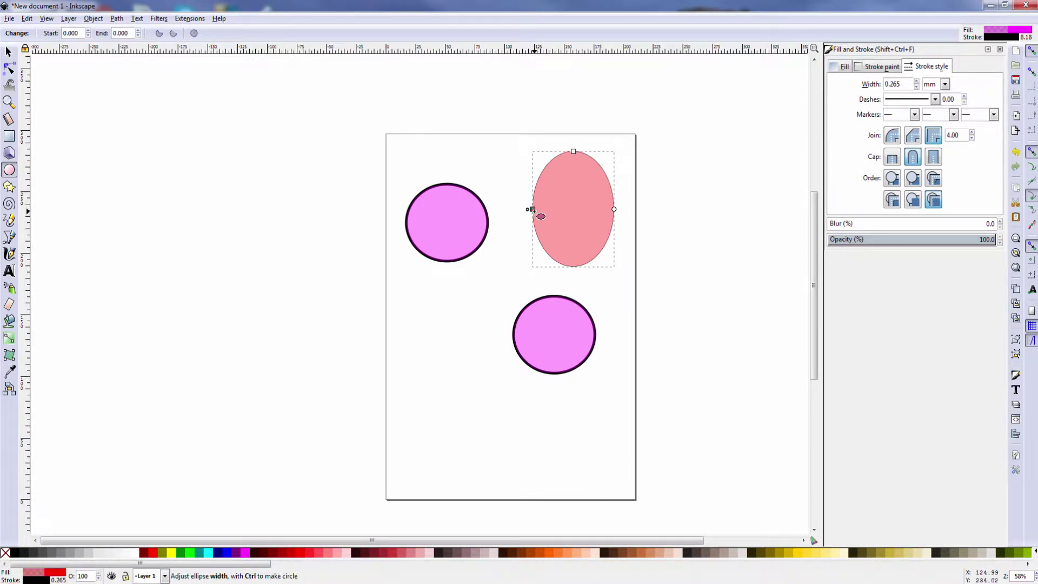
{"action": "left_click_drag", "start_coordinate": [532, 210], "coordinate": [512, 209]}
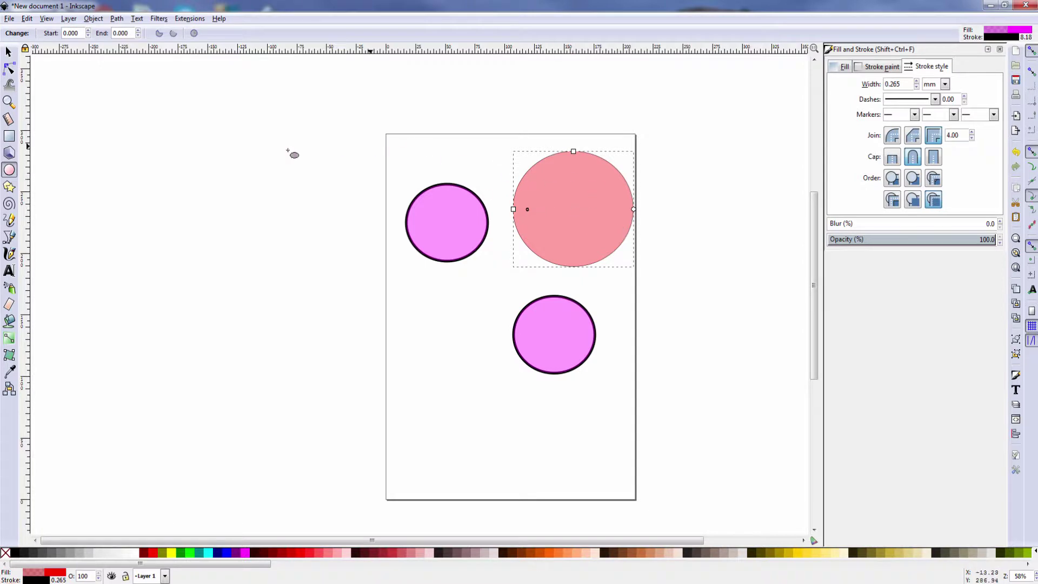
{"action": "left_click", "coordinate": [27, 18]}
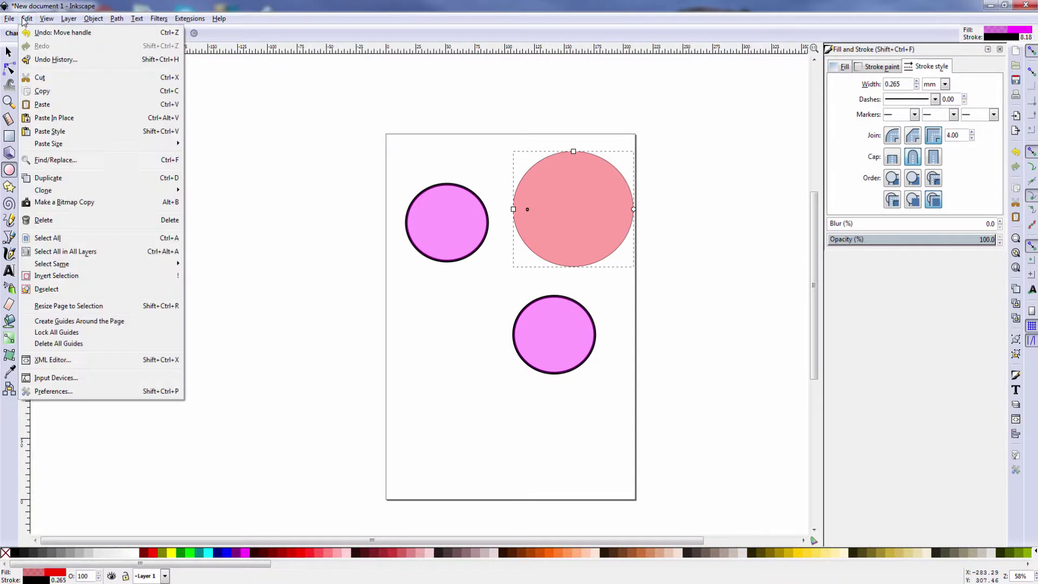
{"action": "left_click", "coordinate": [51, 136]}
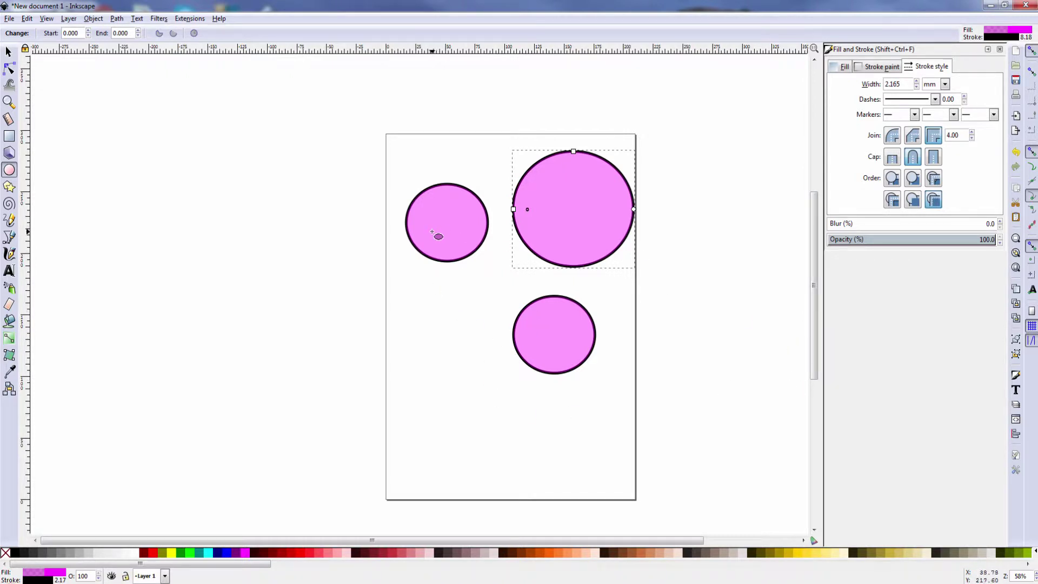
Resize the right circle to the copied circle's size, then stretch it into a tall ellipse
{"action": "left_click", "coordinate": [26, 19]}
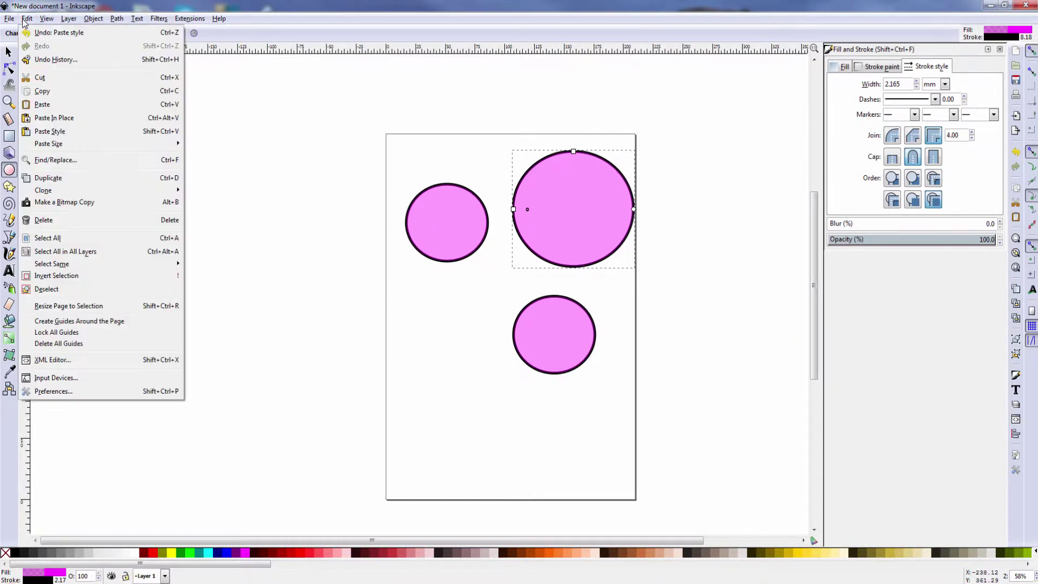
{"action": "mouse_move", "coordinate": [62, 149]}
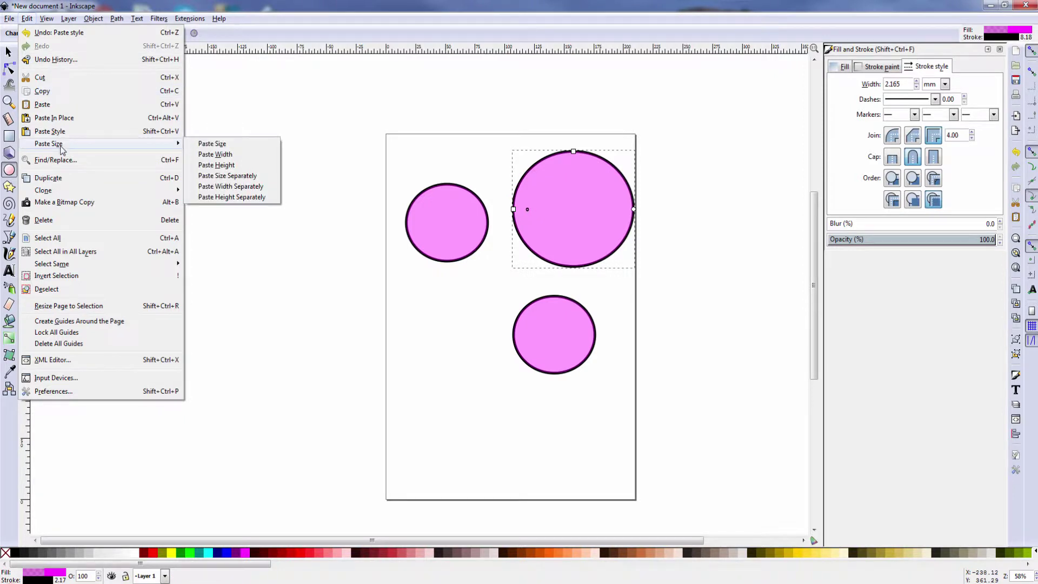
{"action": "left_click", "coordinate": [229, 145]}
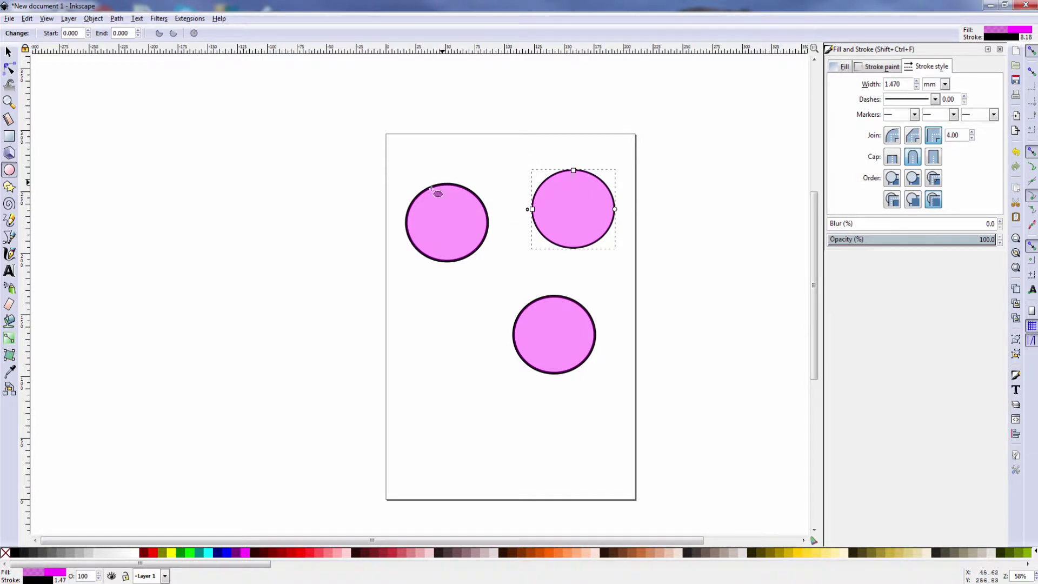
{"action": "left_click", "coordinate": [28, 19]}
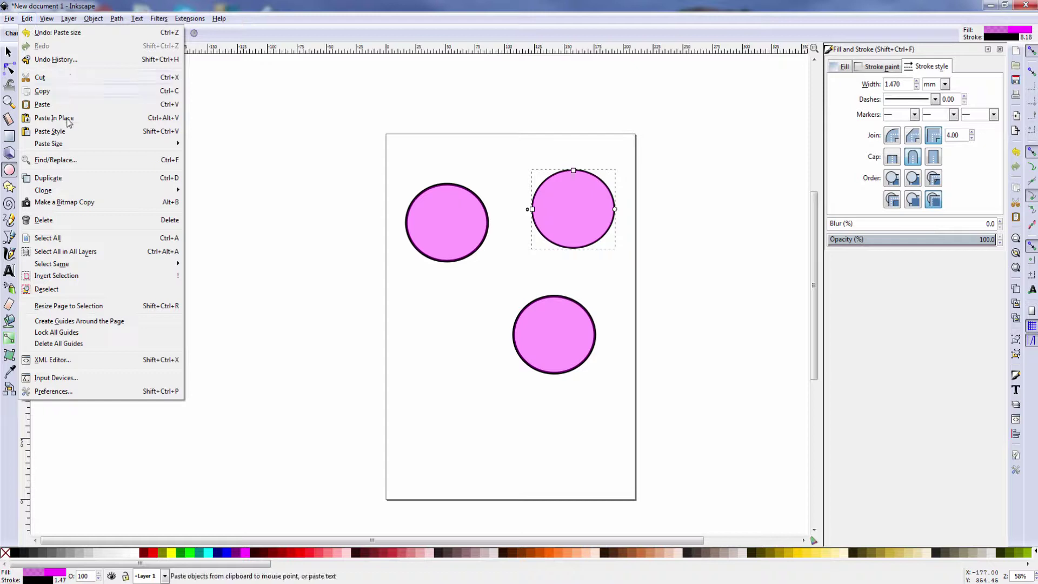
{"action": "mouse_move", "coordinate": [67, 150]}
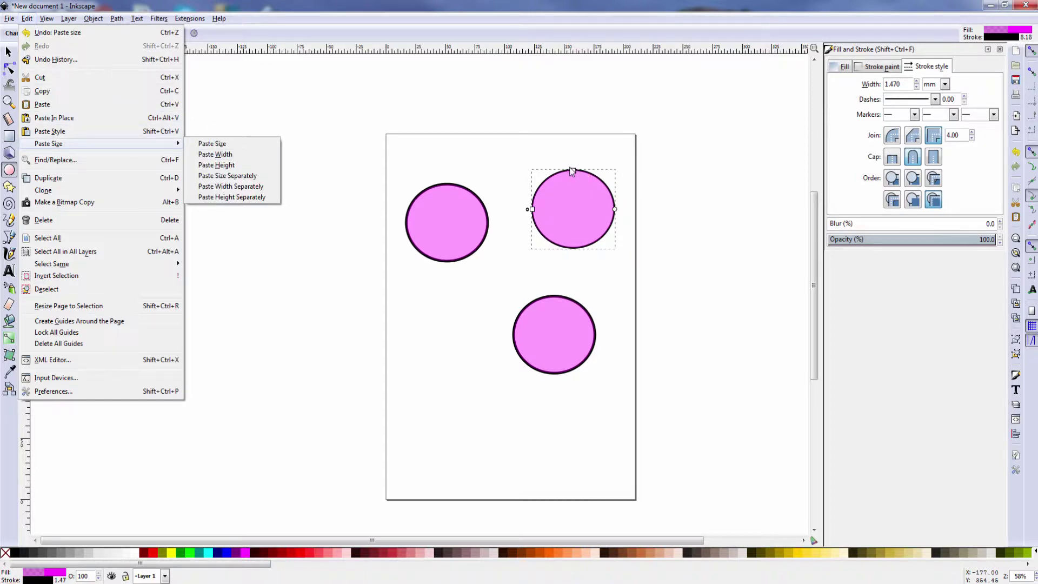
{"action": "left_click", "coordinate": [515, 290]}
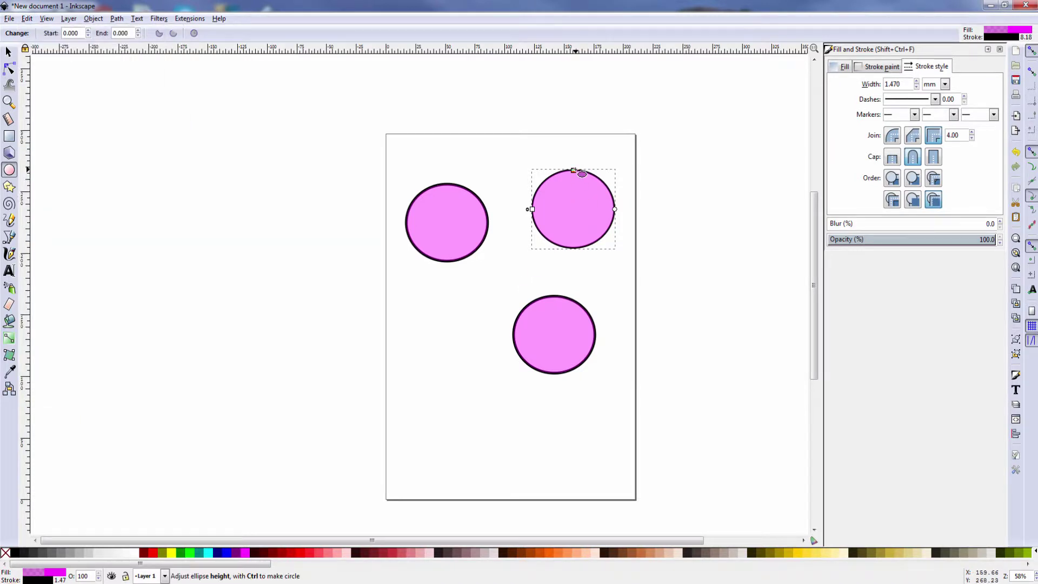
{"action": "left_click_drag", "start_coordinate": [574, 170], "coordinate": [574, 141]}
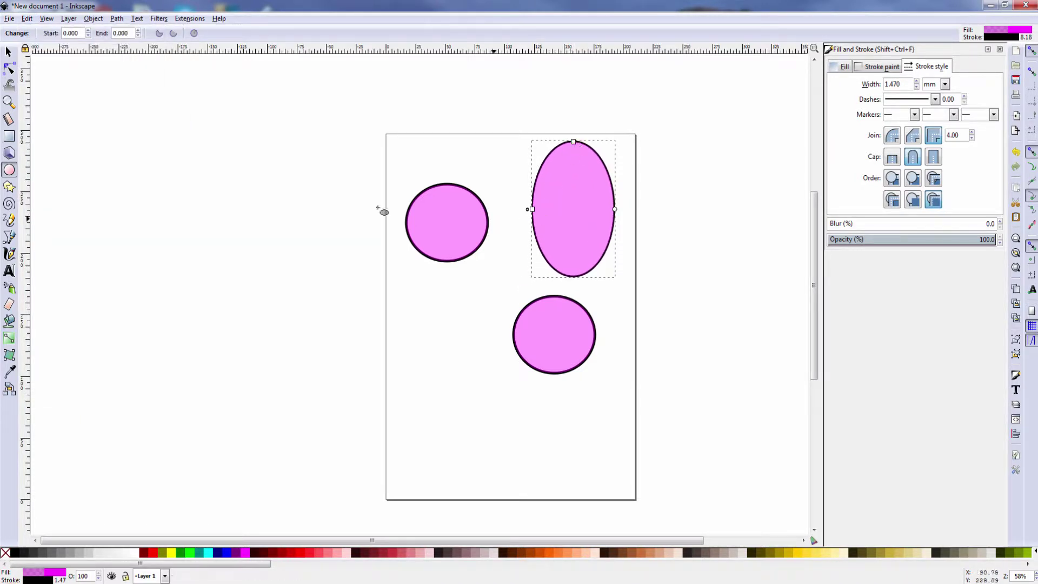
Match the ellipse's width, then its height, to the copied circle with Paste Width and Paste Height
{"action": "left_click", "coordinate": [25, 19]}
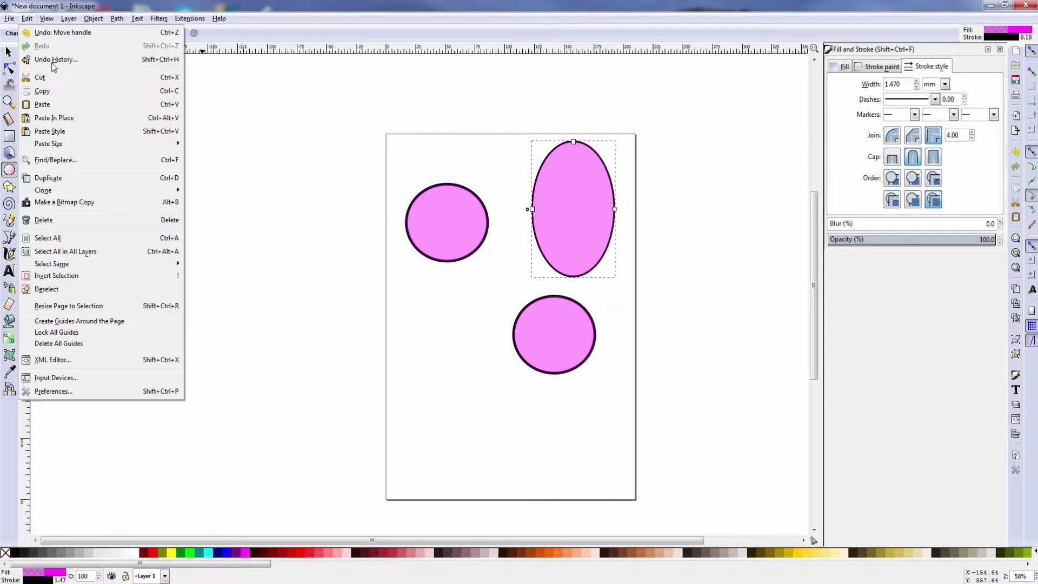
{"action": "mouse_move", "coordinate": [54, 147]}
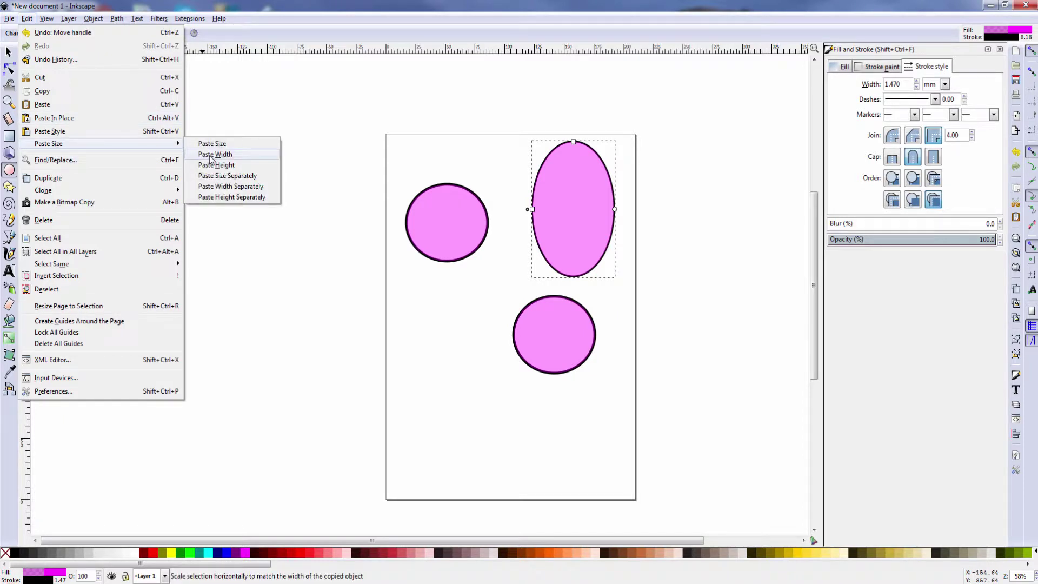
{"action": "left_click", "coordinate": [211, 160]}
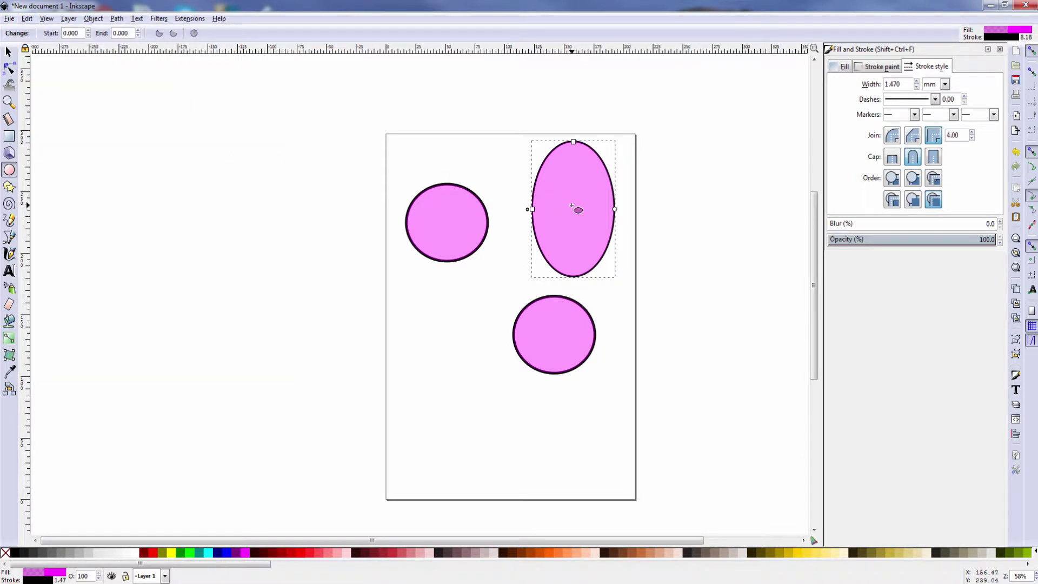
{"action": "left_click", "coordinate": [26, 18]}
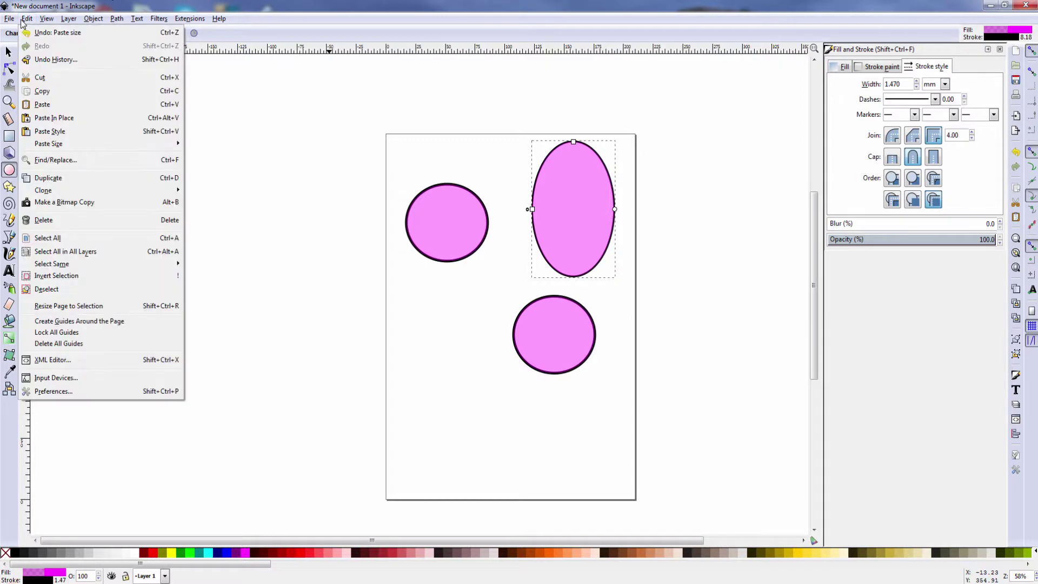
{"action": "mouse_move", "coordinate": [67, 147]}
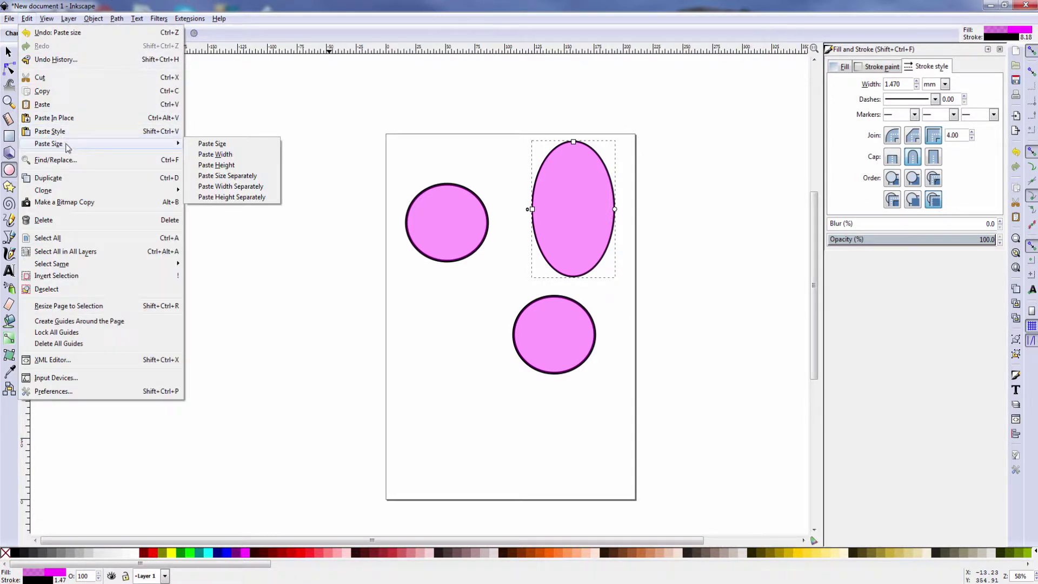
{"action": "left_click", "coordinate": [231, 168]}
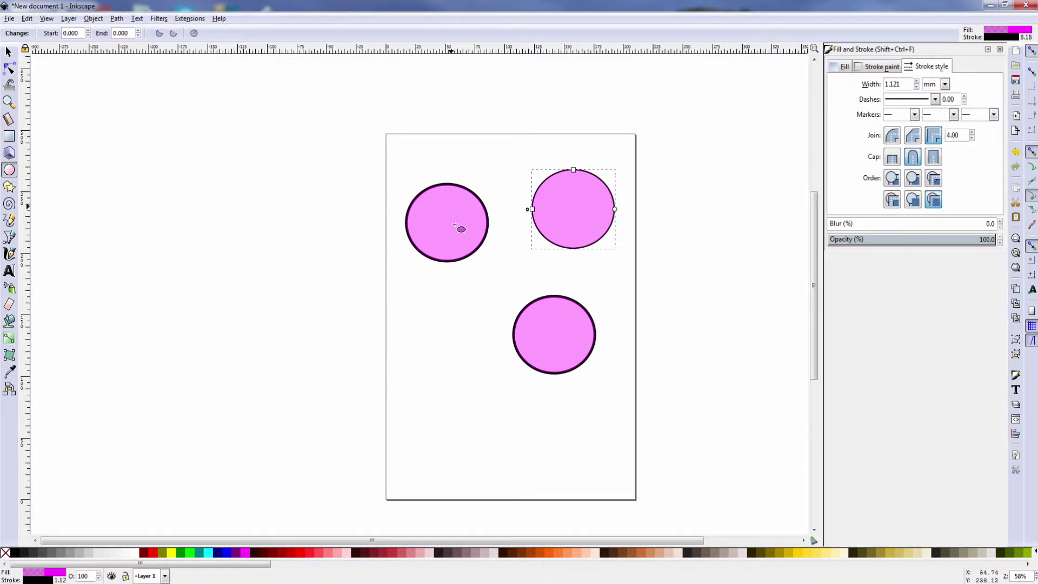
{"action": "left_click", "coordinate": [26, 19]}
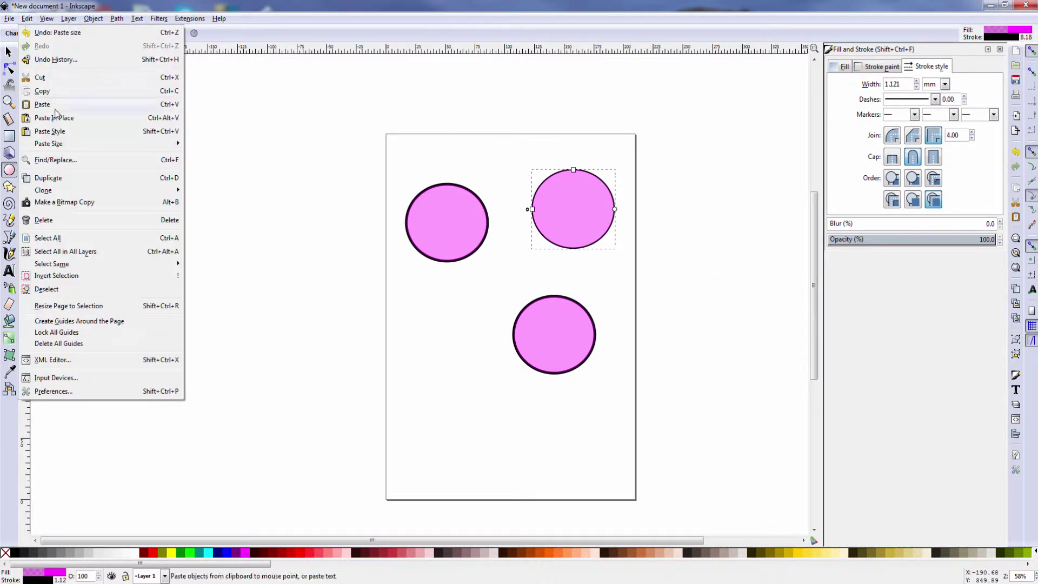
{"action": "mouse_move", "coordinate": [64, 148]}
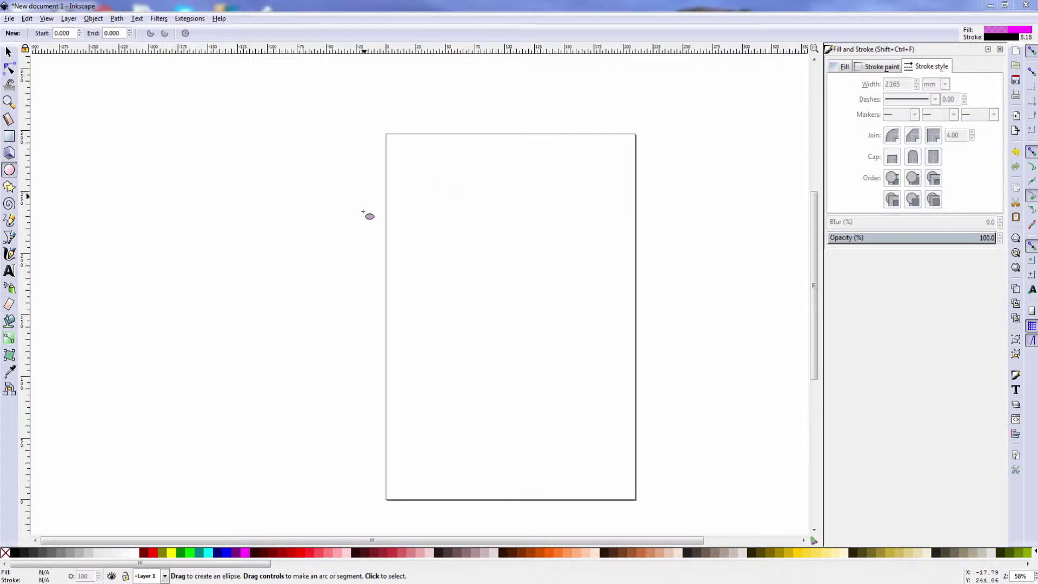
With the Pencil tool, draw a handwritten name, a face with a mouth, and a squiggle below
{"action": "left_click", "coordinate": [13, 222]}
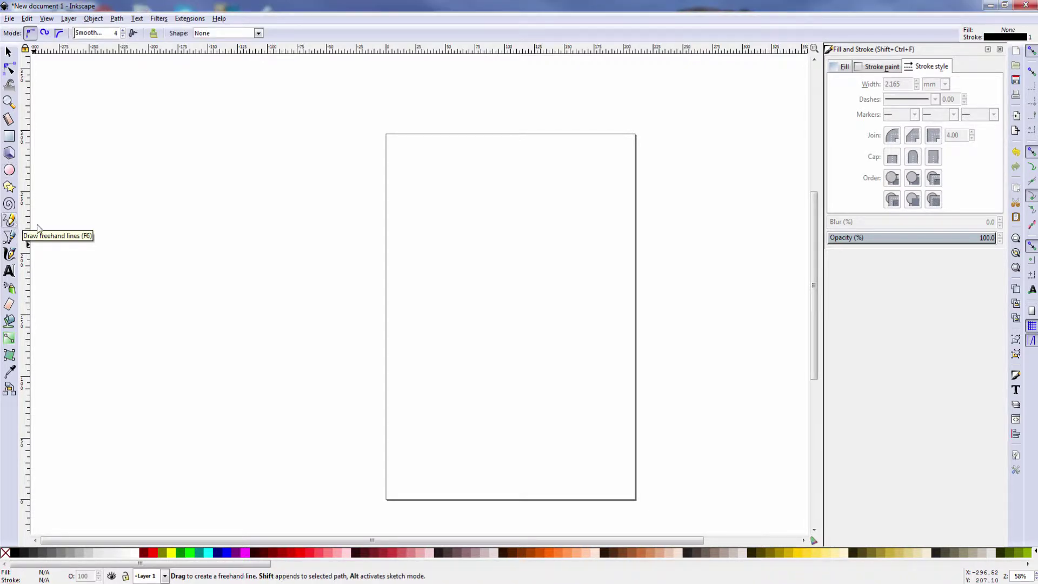
{"action": "left_click", "coordinate": [407, 163]}
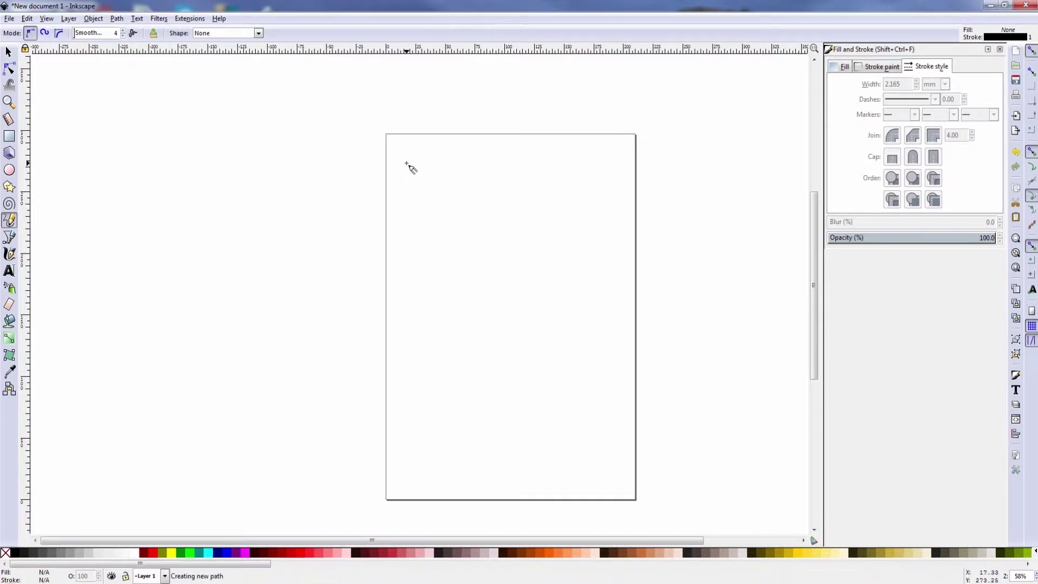
{"action": "mouse_move", "coordinate": [408, 162]}
{"action": "left_mouse_down"}
{"action": "mouse_move", "coordinate": [395, 203]}
{"action": "mouse_move", "coordinate": [434, 170]}
{"action": "mouse_move", "coordinate": [421, 192]}
{"action": "mouse_move", "coordinate": [483, 184]}
{"action": "mouse_move", "coordinate": [491, 195]}
{"action": "mouse_move", "coordinate": [506, 183]}
{"action": "mouse_move", "coordinate": [505, 195]}
{"action": "mouse_move", "coordinate": [531, 204]}
{"action": "left_mouse_up"}
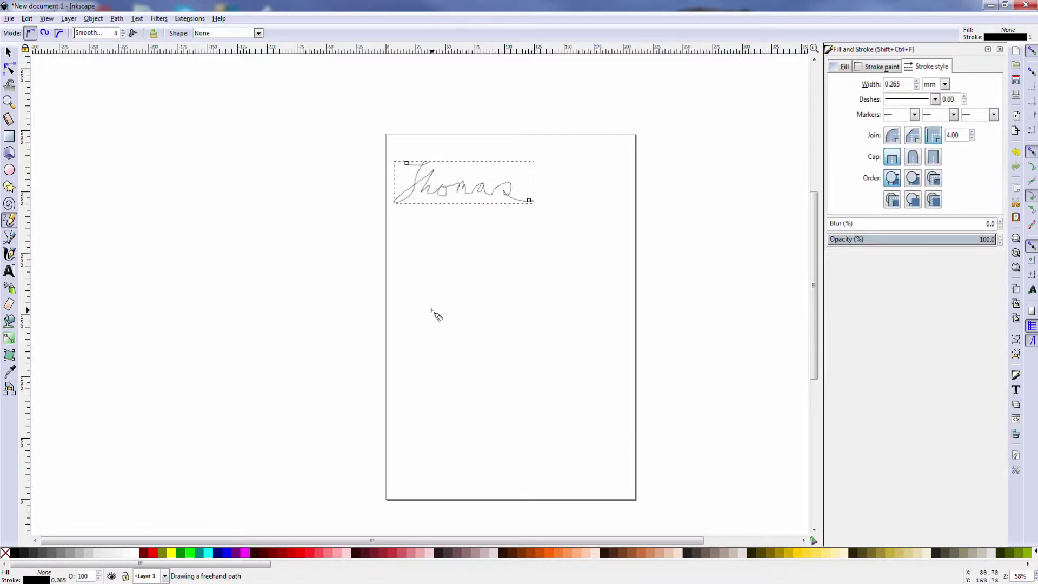
{"action": "mouse_move", "coordinate": [456, 236]}
{"action": "left_mouse_down"}
{"action": "mouse_move", "coordinate": [412, 269]}
{"action": "mouse_move", "coordinate": [414, 309]}
{"action": "mouse_move", "coordinate": [472, 344]}
{"action": "mouse_move", "coordinate": [551, 346]}
{"action": "mouse_move", "coordinate": [577, 295]}
{"action": "mouse_move", "coordinate": [561, 269]}
{"action": "mouse_move", "coordinate": [459, 237]}
{"action": "mouse_move", "coordinate": [453, 263]}
{"action": "mouse_move", "coordinate": [516, 265]}
{"action": "left_mouse_up"}
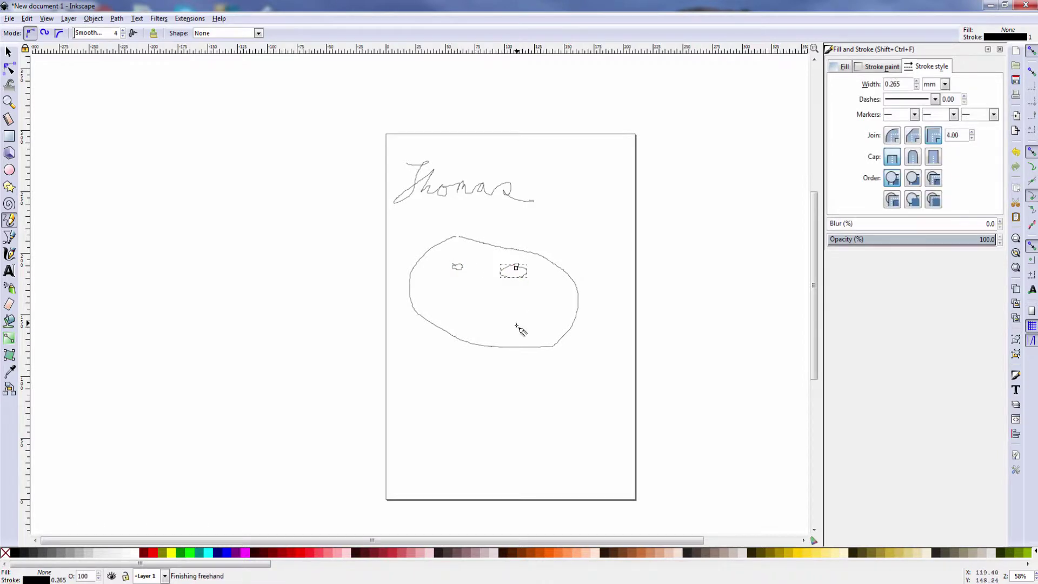
{"action": "left_click_drag", "start_coordinate": [448, 312], "coordinate": [572, 300]}
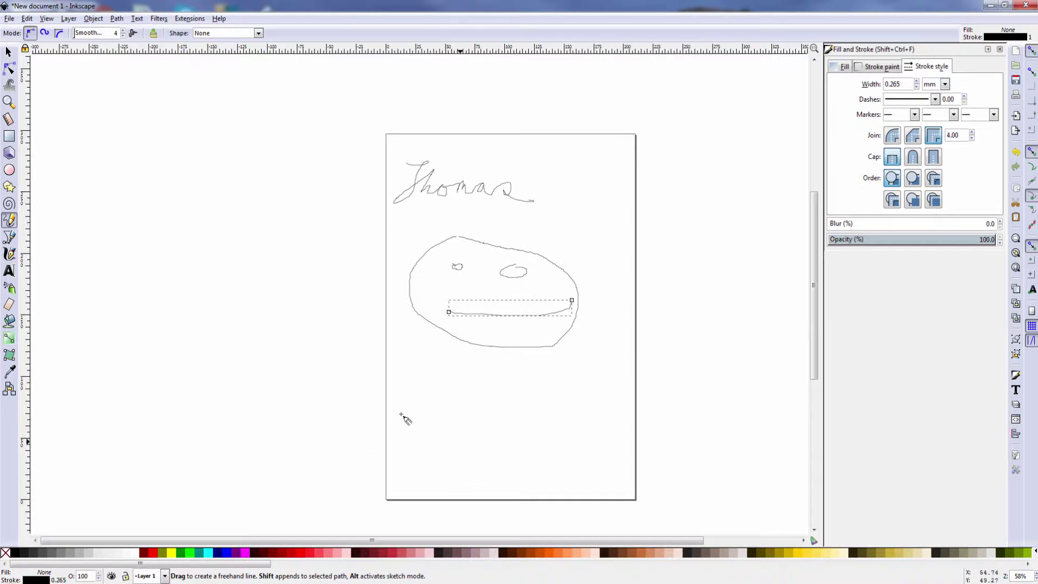
{"action": "mouse_move", "coordinate": [415, 418]}
{"action": "left_mouse_down"}
{"action": "mouse_move", "coordinate": [441, 386]}
{"action": "mouse_move", "coordinate": [476, 382]}
{"action": "mouse_move", "coordinate": [491, 413]}
{"action": "mouse_move", "coordinate": [526, 418]}
{"action": "mouse_move", "coordinate": [555, 396]}
{"action": "mouse_move", "coordinate": [550, 380]}
{"action": "mouse_move", "coordinate": [546, 400]}
{"action": "mouse_move", "coordinate": [586, 421]}
{"action": "mouse_move", "coordinate": [556, 430]}
{"action": "mouse_move", "coordinate": [521, 399]}
{"action": "mouse_move", "coordinate": [510, 399]}
{"action": "mouse_move", "coordinate": [505, 428]}
{"action": "mouse_move", "coordinate": [490, 437]}
{"action": "mouse_move", "coordinate": [472, 431]}
{"action": "mouse_move", "coordinate": [466, 408]}
{"action": "mouse_move", "coordinate": [454, 433]}
{"action": "left_mouse_up"}
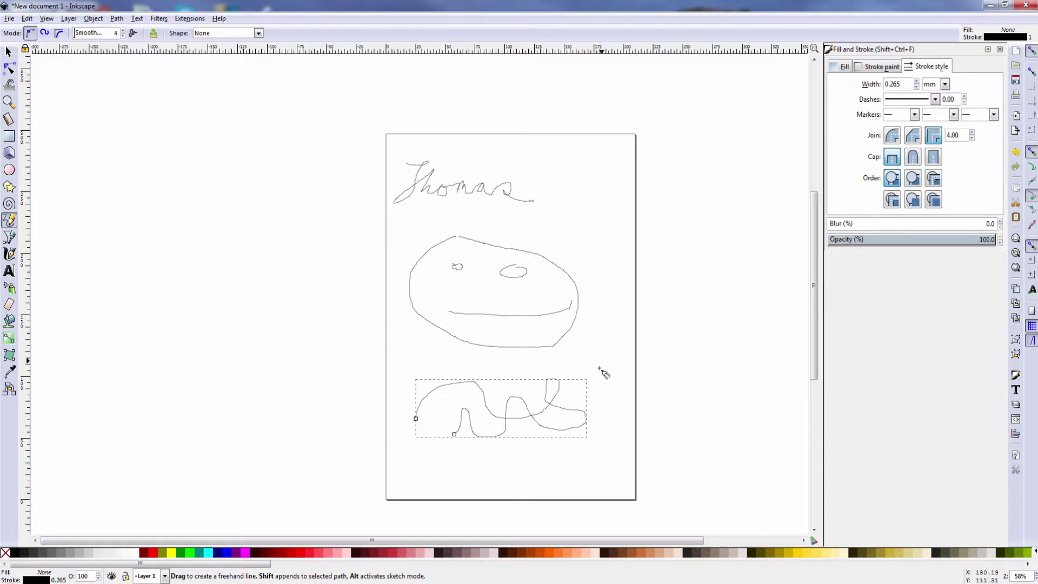
Place three small dots and a tiny mark to the upper right of the face
{"action": "left_click", "coordinate": [581, 218]}
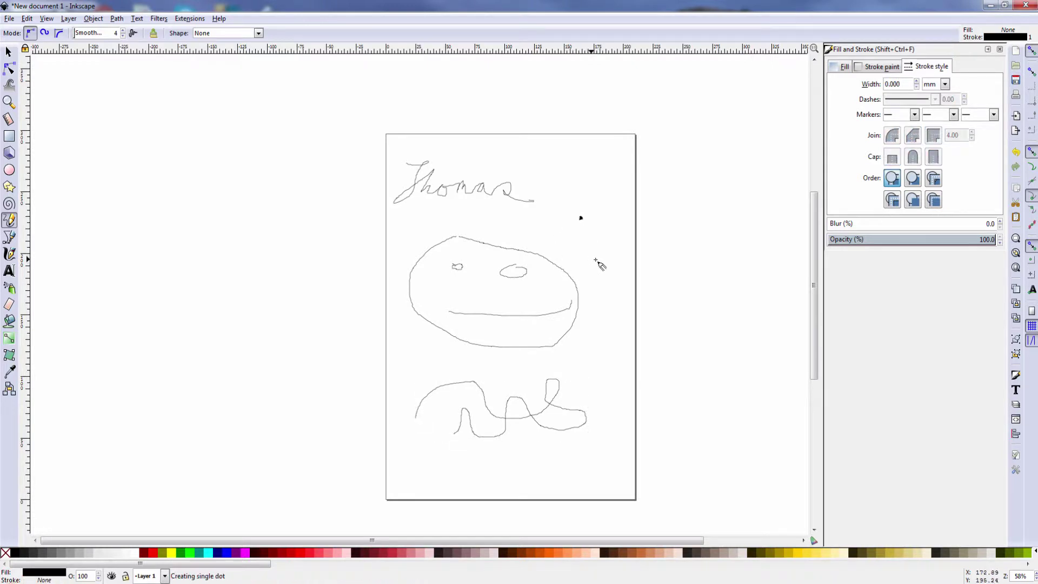
{"action": "left_click", "coordinate": [588, 242]}
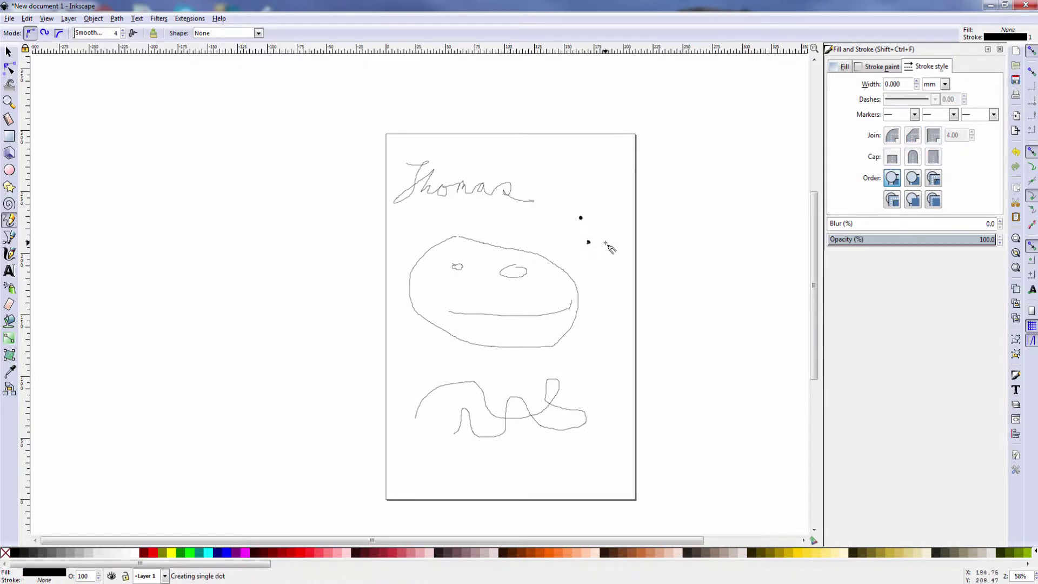
{"action": "left_click", "coordinate": [605, 210]}
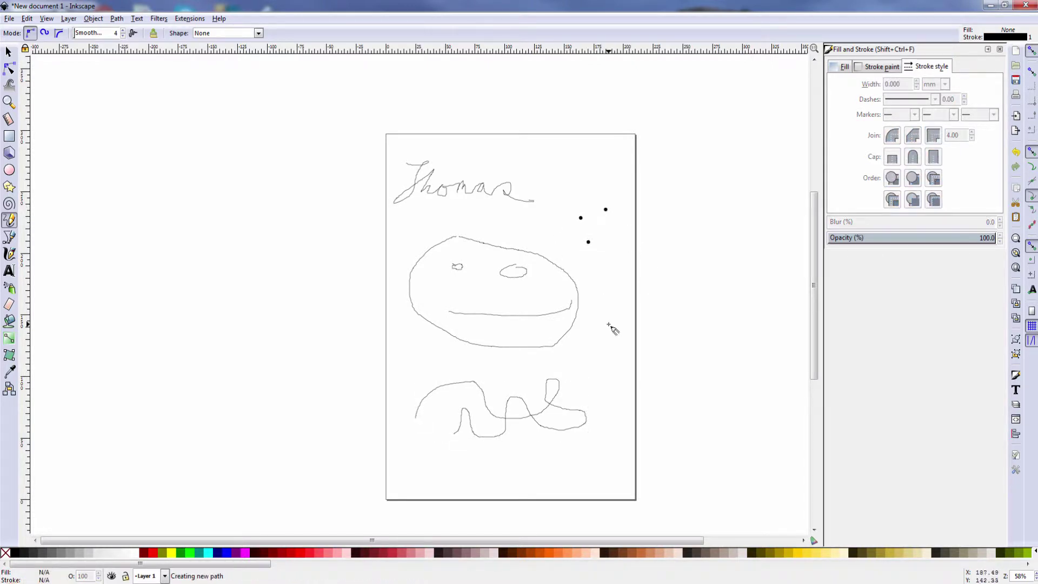
{"action": "left_click", "coordinate": [605, 247]}
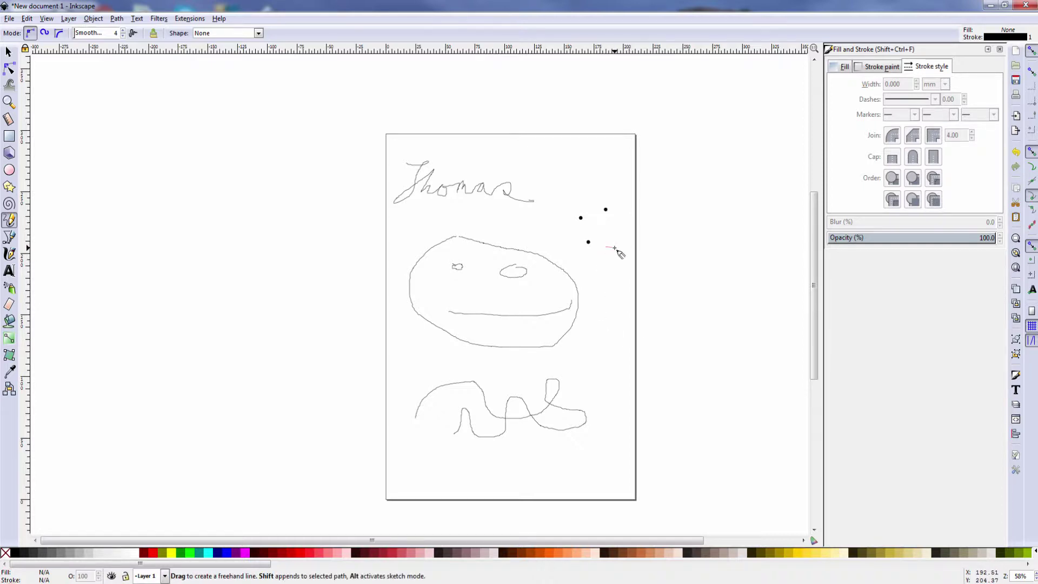
{"action": "left_click", "coordinate": [605, 247]}
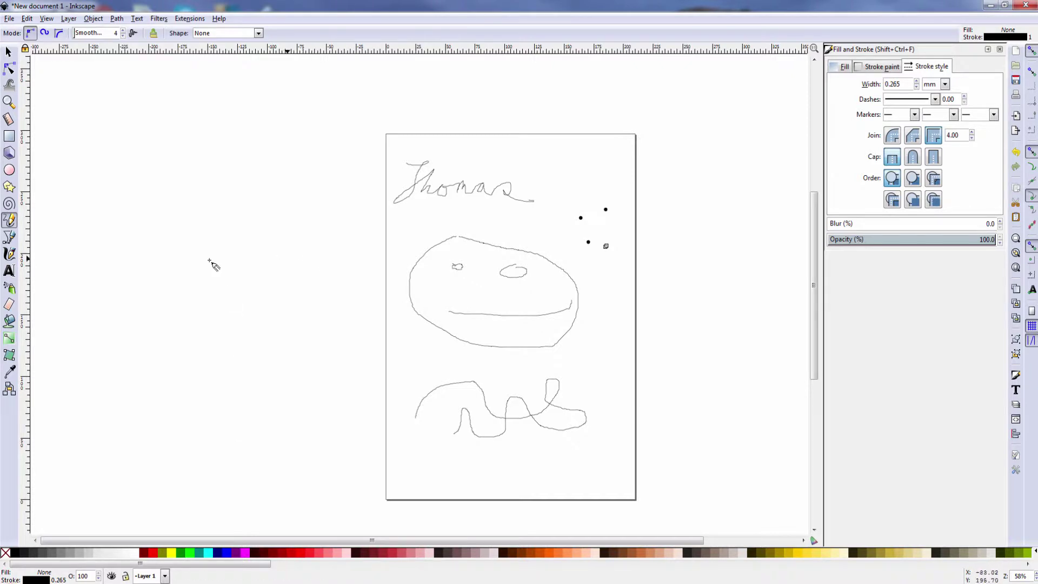
Undo the three dots via Edit > Undo, then select all and delete the remaining sketch
{"action": "left_click", "coordinate": [10, 241]}
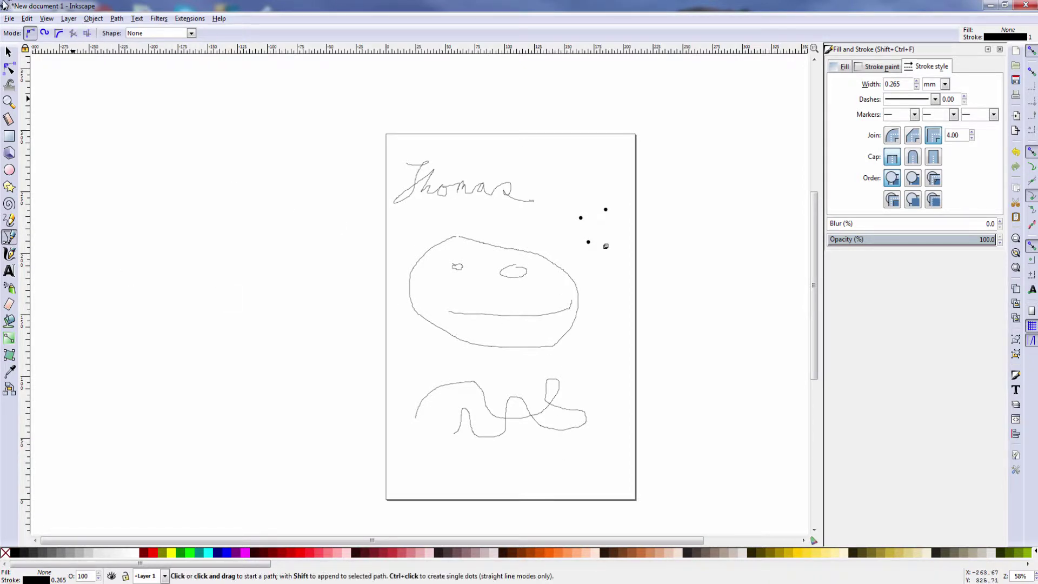
{"action": "left_click", "coordinate": [25, 22]}
{"action": "mouse_move", "coordinate": [46, 19]}
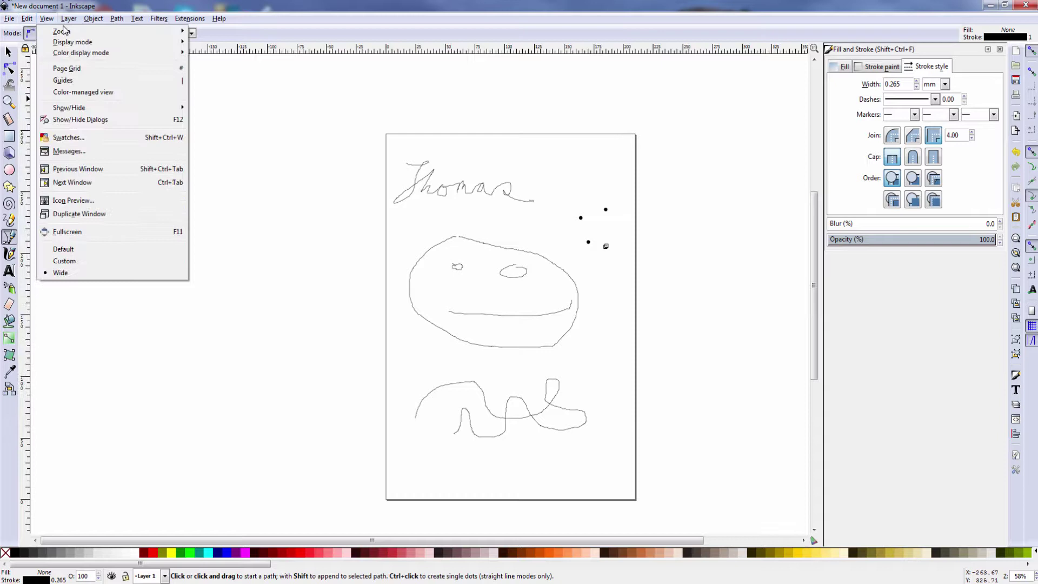
{"action": "left_click", "coordinate": [37, 33]}
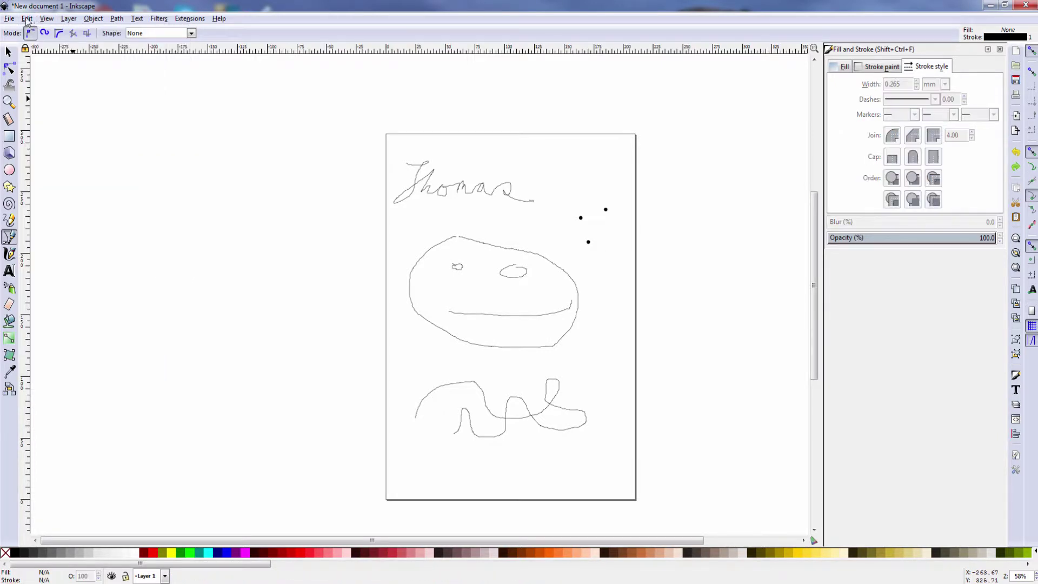
{"action": "left_click", "coordinate": [27, 21]}
{"action": "left_click", "coordinate": [37, 32]}
{"action": "left_click", "coordinate": [28, 19]}
{"action": "left_click", "coordinate": [37, 34]}
{"action": "key", "text": "ctrl+a"}
{"action": "key", "text": "Delete"}
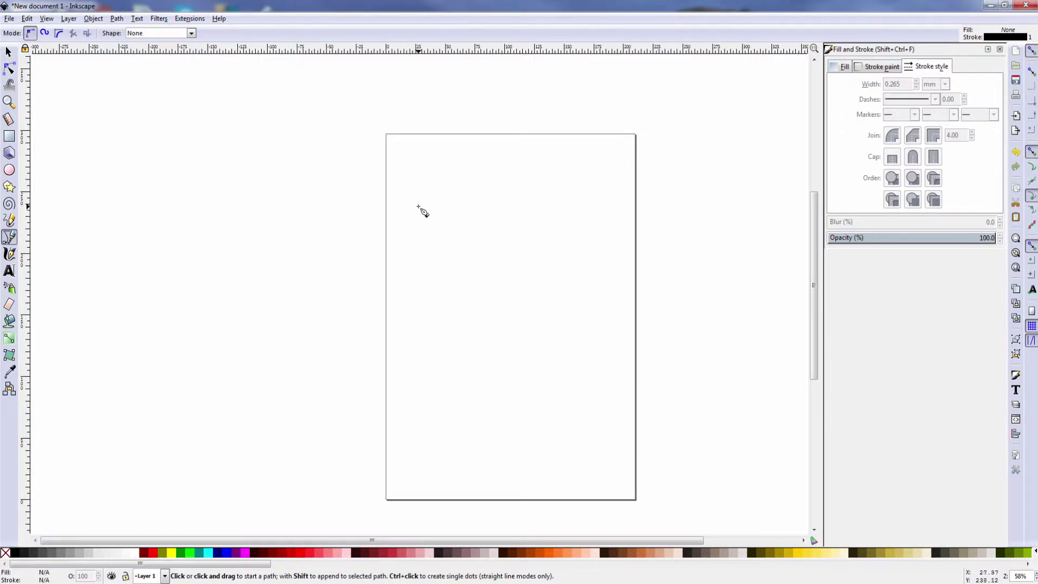
Draw a seven-node zigzag of straight segments across the top of the page
{"action": "left_click", "coordinate": [409, 211]}
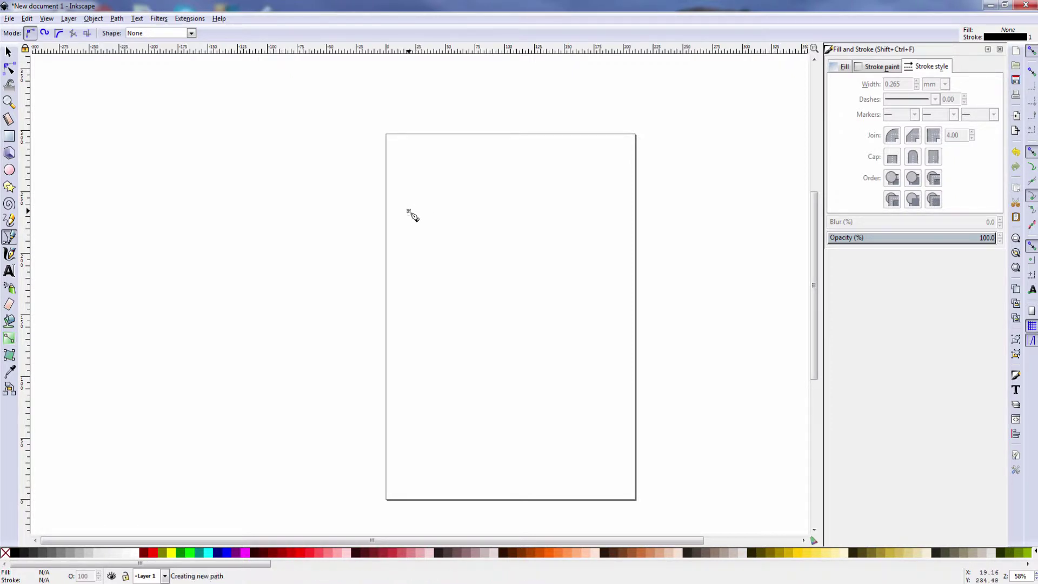
{"action": "left_click", "coordinate": [452, 181]}
{"action": "left_click", "coordinate": [474, 204]}
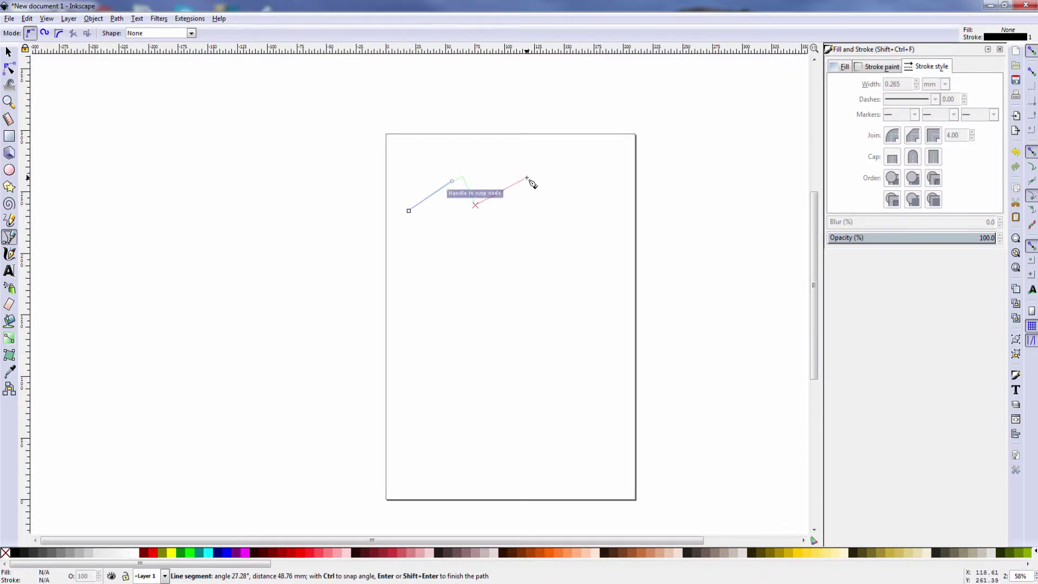
{"action": "left_click", "coordinate": [526, 178]}
{"action": "left_click", "coordinate": [558, 203]}
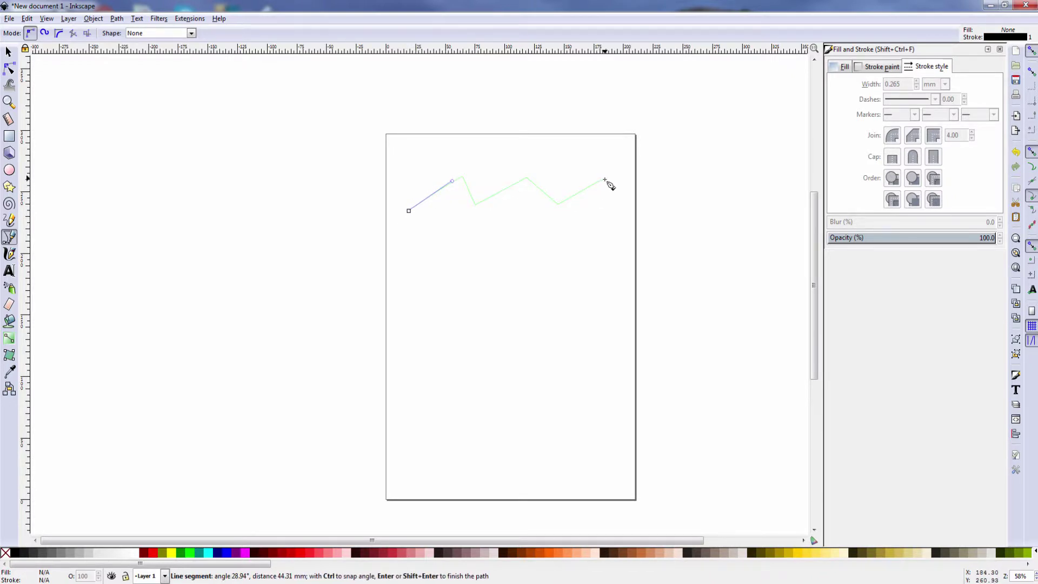
{"action": "left_click", "coordinate": [605, 177]}
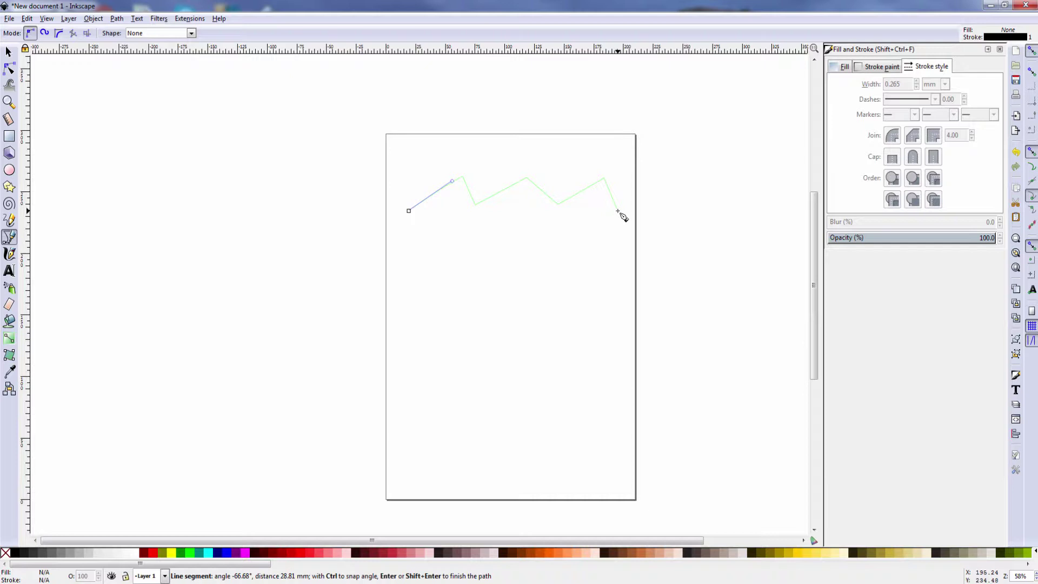
{"action": "double_click", "coordinate": [617, 211]}
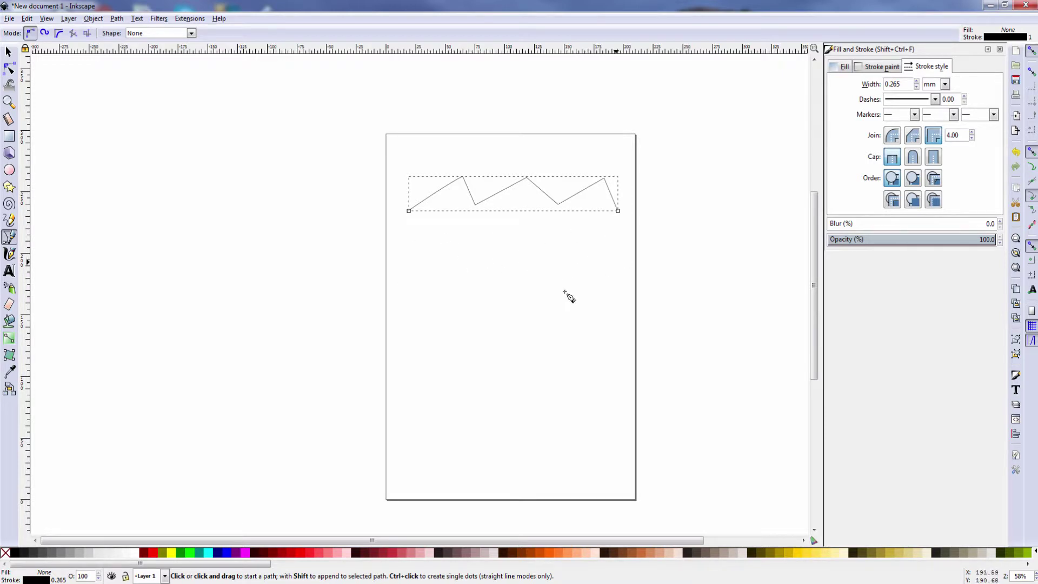
{"action": "left_click", "coordinate": [409, 259]}
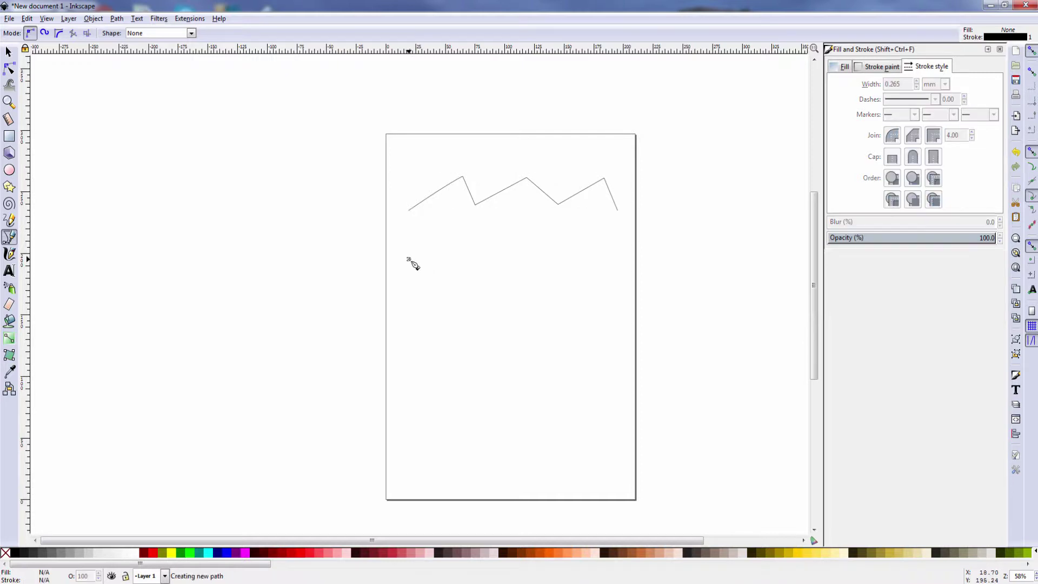
Cancel a stray curve, then draw a small closed teardrop path just below the zigzag
{"action": "left_click_drag", "start_coordinate": [462, 220], "coordinate": [477, 259]}
{"action": "key", "text": "Escape"}
{"action": "left_click", "coordinate": [413, 265]}
{"action": "left_click_drag", "start_coordinate": [466, 212], "coordinate": [465, 289]}
{"action": "left_click", "coordinate": [454, 255]}
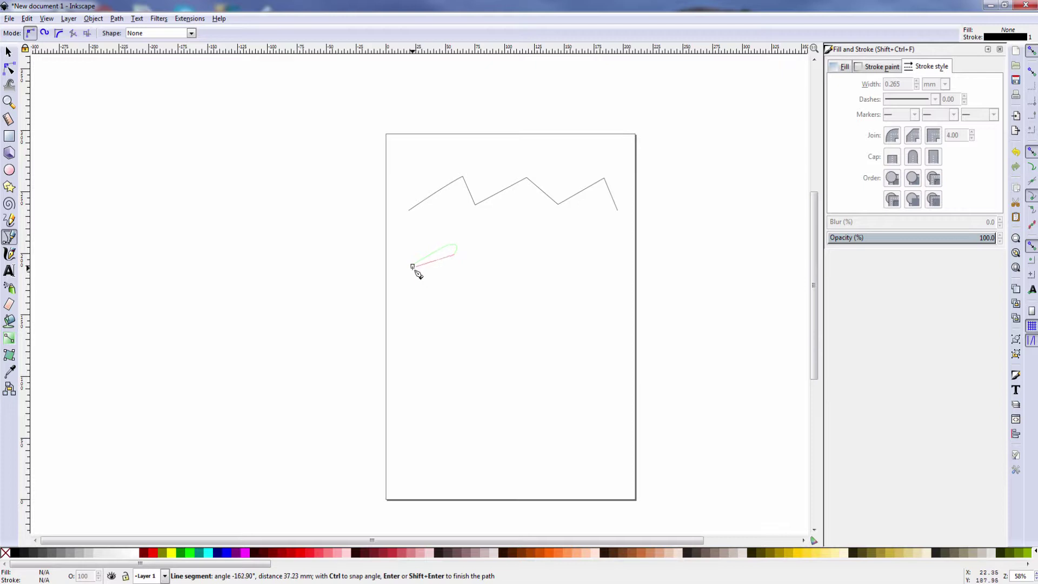
{"action": "left_click", "coordinate": [413, 266]}
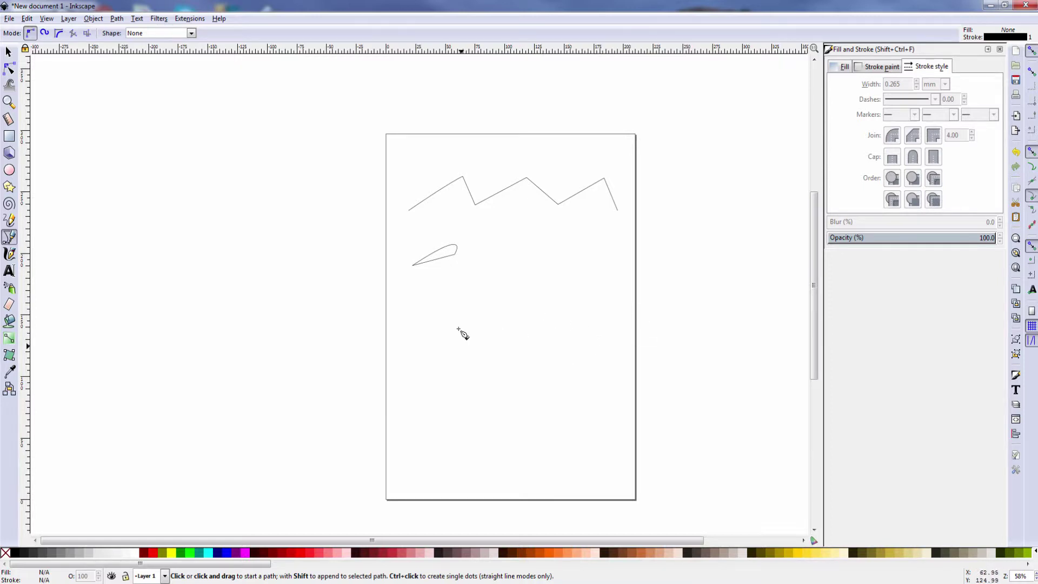
{"action": "left_click", "coordinate": [408, 326]}
Draw a wavy curve of dragged nodes across the middle of the page, then undo once
{"action": "left_click_drag", "start_coordinate": [409, 325], "coordinate": [481, 290]}
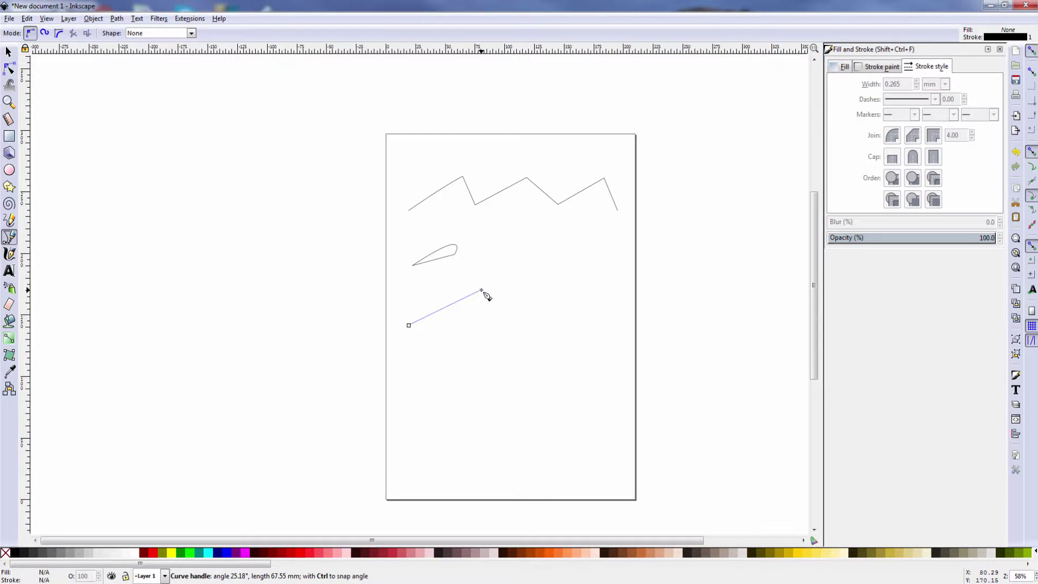
{"action": "mouse_move", "coordinate": [481, 290]}
{"action": "left_mouse_down"}
{"action": "mouse_move", "coordinate": [471, 307]}
{"action": "mouse_move", "coordinate": [489, 312]}
{"action": "mouse_move", "coordinate": [504, 301]}
{"action": "mouse_move", "coordinate": [510, 233]}
{"action": "mouse_move", "coordinate": [490, 346]}
{"action": "mouse_move", "coordinate": [469, 357]}
{"action": "mouse_move", "coordinate": [464, 321]}
{"action": "mouse_move", "coordinate": [489, 283]}
{"action": "mouse_move", "coordinate": [507, 322]}
{"action": "mouse_move", "coordinate": [481, 308]}
{"action": "left_mouse_up"}
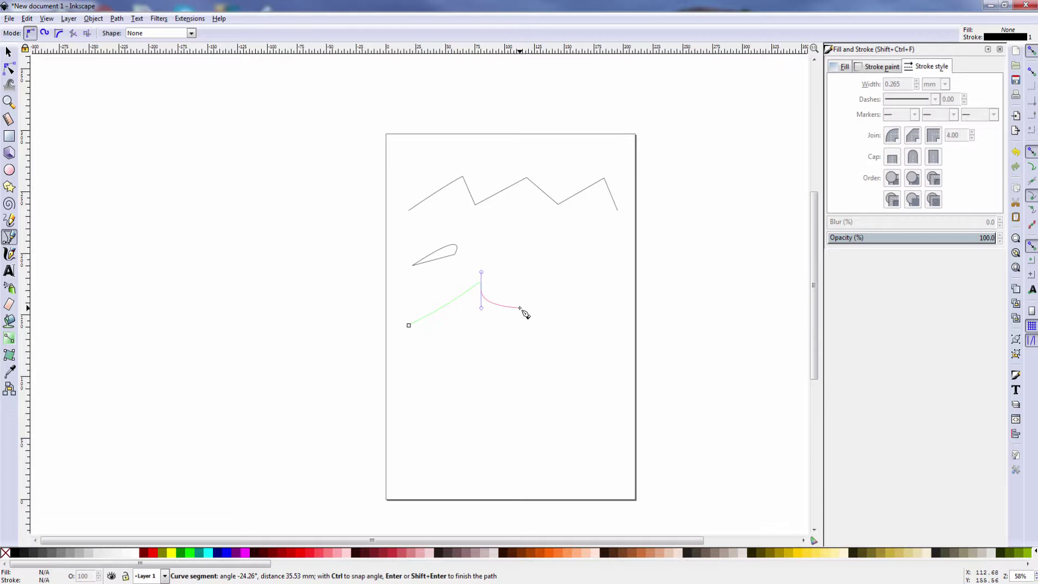
{"action": "left_click_drag", "start_coordinate": [520, 308], "coordinate": [541, 299]}
{"action": "left_click_drag", "start_coordinate": [572, 350], "coordinate": [585, 297]}
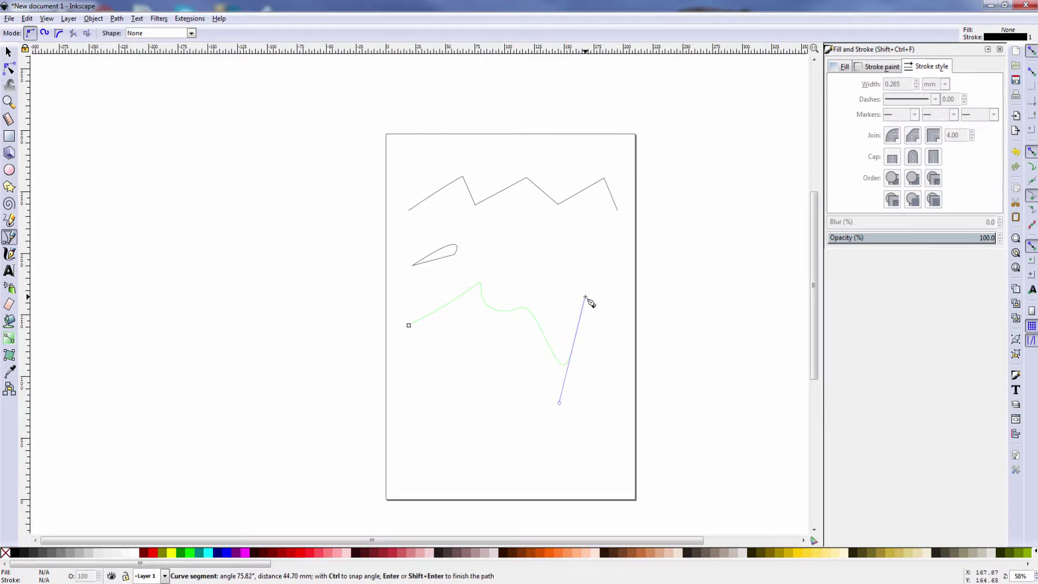
{"action": "double_click", "coordinate": [603, 354]}
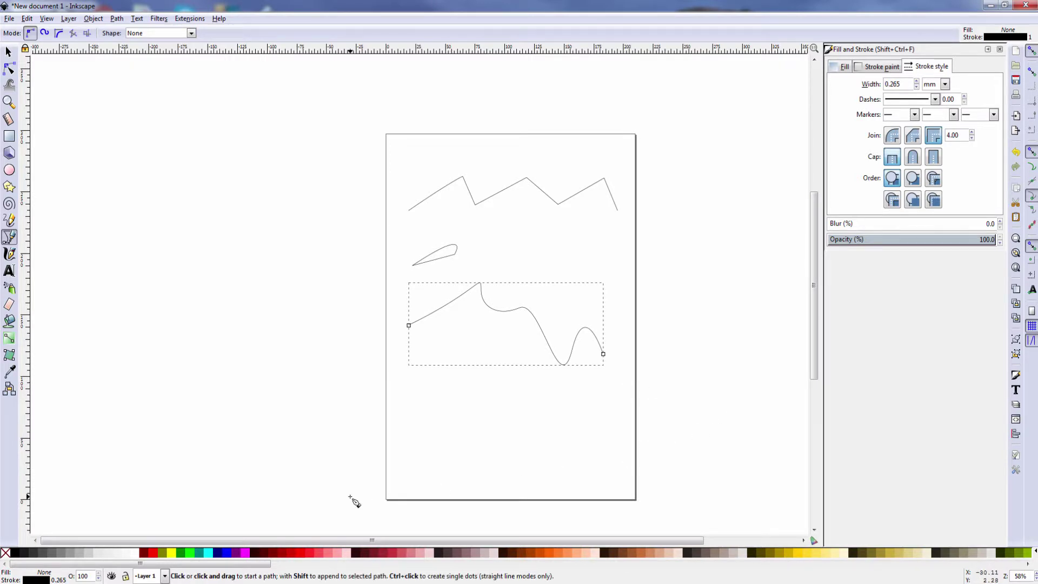
{"action": "key", "text": "ctrl+z"}
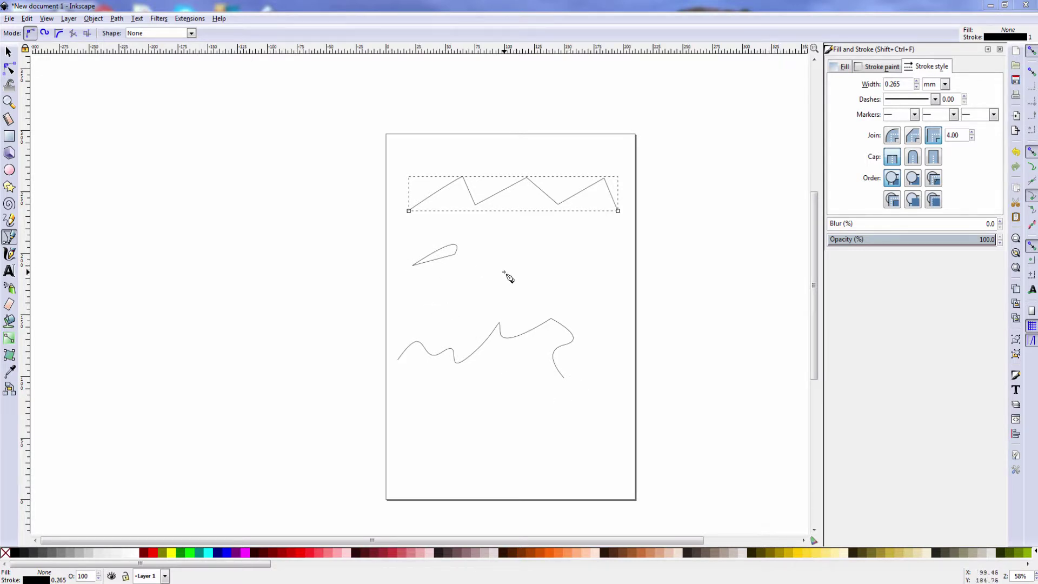
Add a jagged curved section joined to the zigzag's right end node, cancelling a stray path
{"action": "left_click_drag", "start_coordinate": [496, 269], "coordinate": [524, 244]}
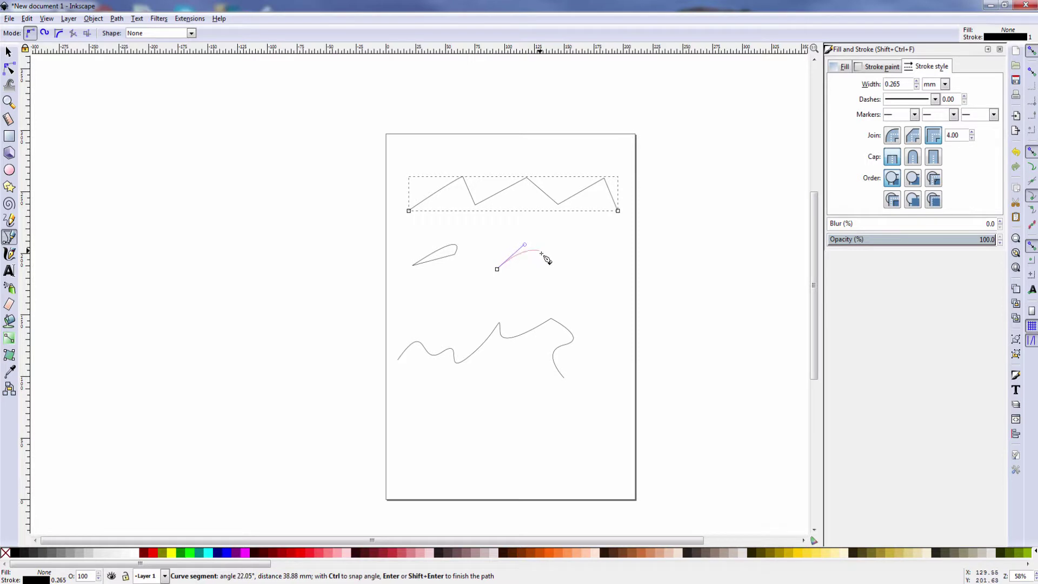
{"action": "left_click", "coordinate": [558, 274]}
{"action": "left_click", "coordinate": [576, 246]}
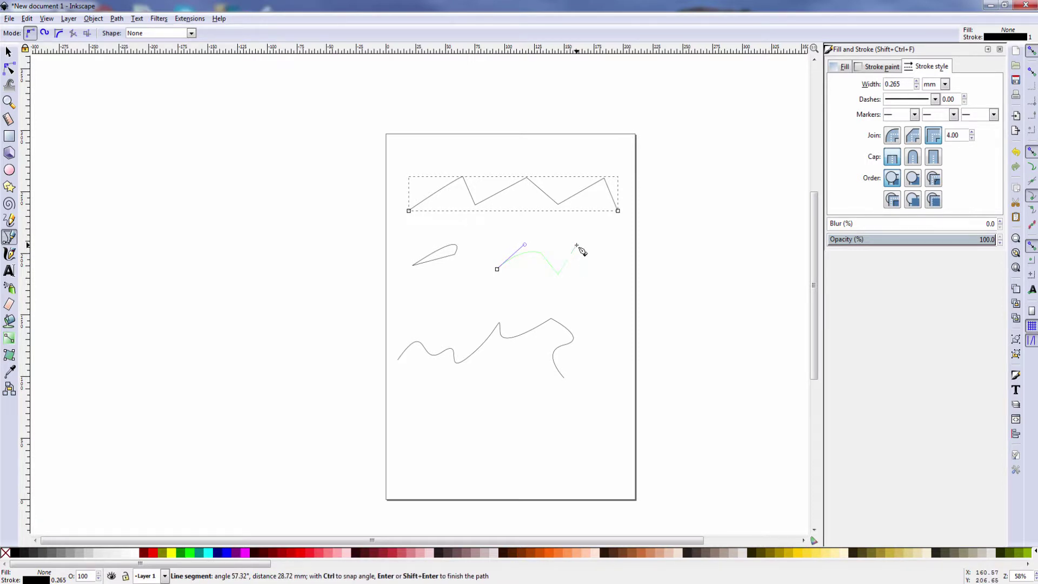
{"action": "left_click", "coordinate": [597, 263]}
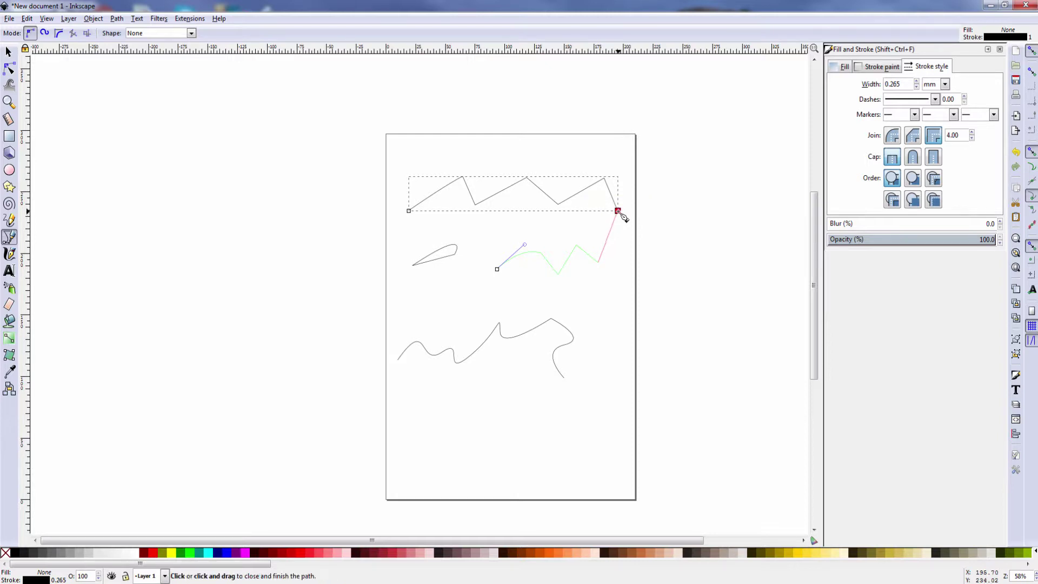
{"action": "left_click", "coordinate": [618, 211]}
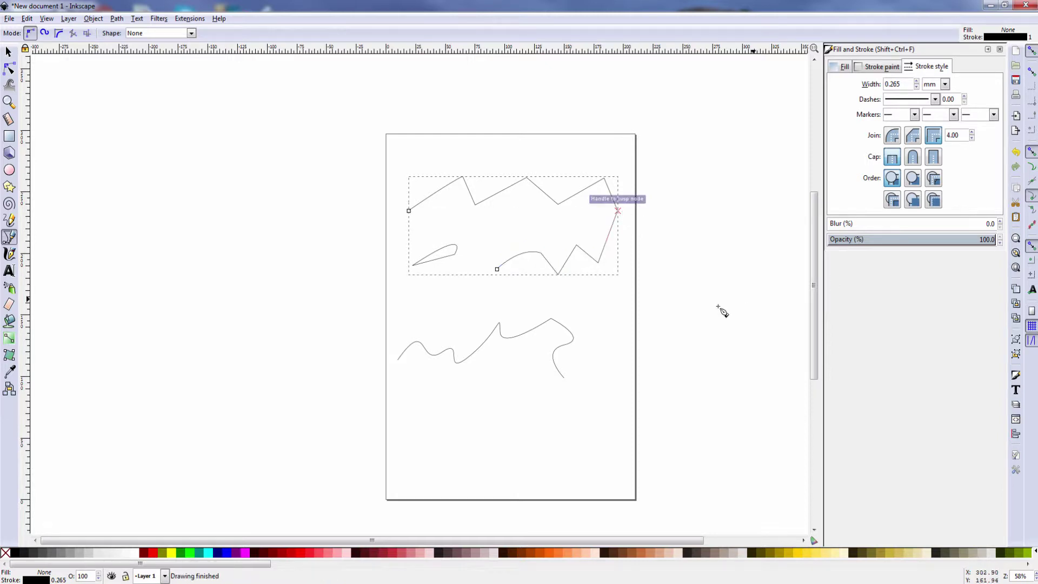
{"action": "left_click_drag", "start_coordinate": [562, 219], "coordinate": [562, 253]}
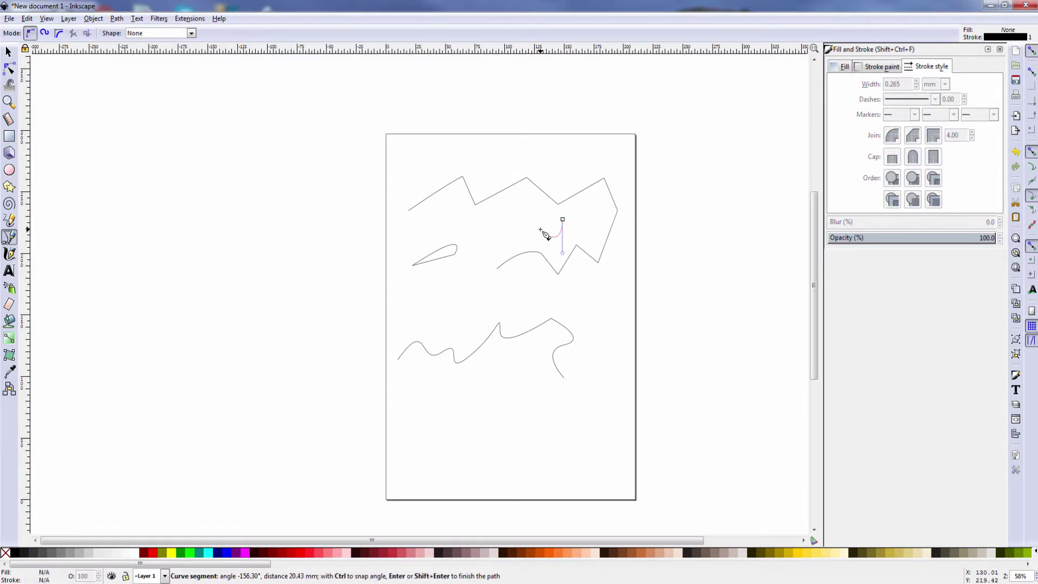
{"action": "key", "text": "Escape"}
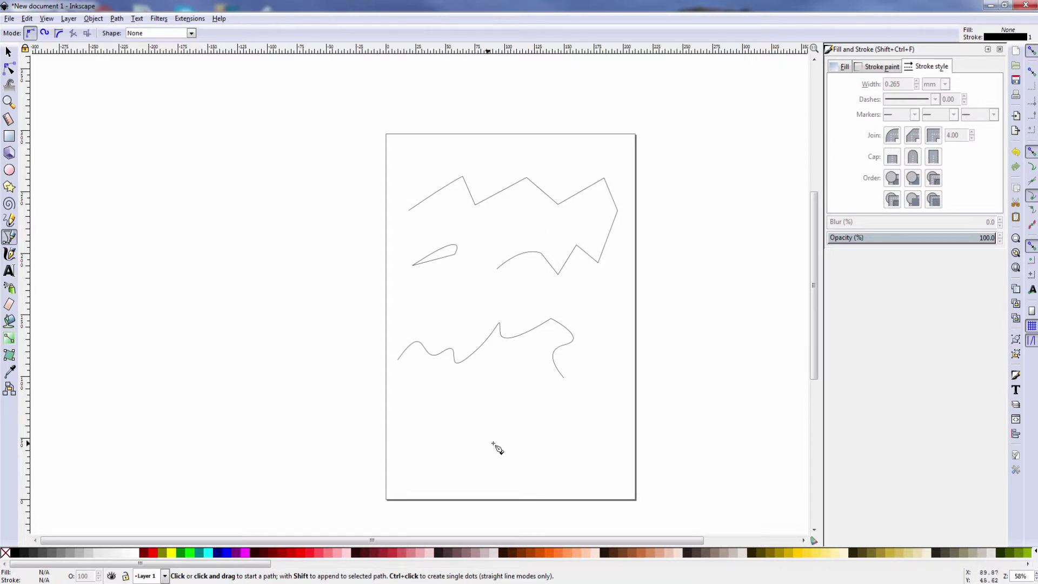
Start a jagged path of curved and corner nodes near the bottom of the page
{"action": "left_click_drag", "start_coordinate": [407, 432], "coordinate": [451, 379]}
{"action": "left_click", "coordinate": [475, 429]}
{"action": "left_click", "coordinate": [482, 385]}
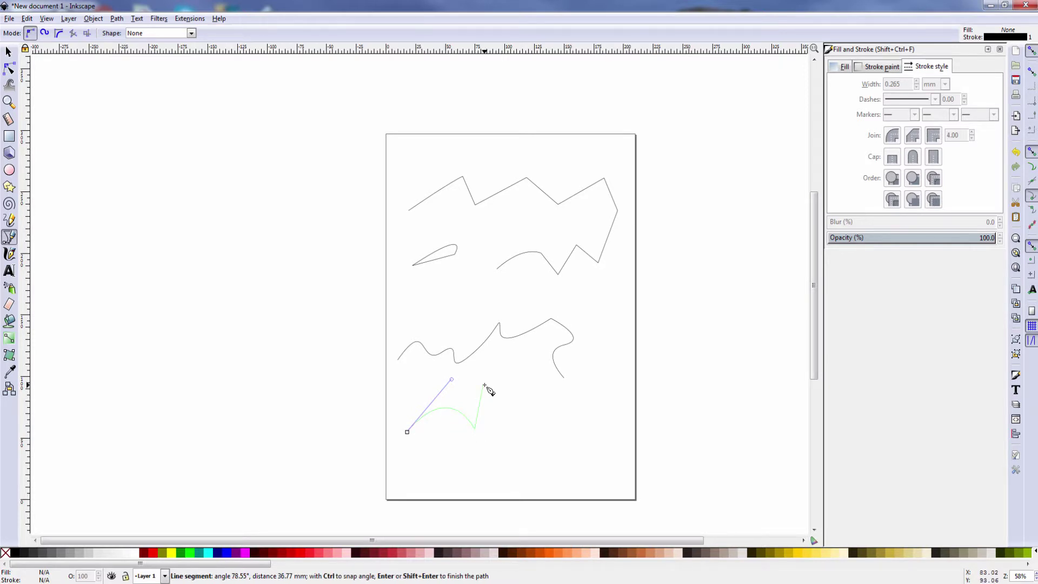
{"action": "left_click", "coordinate": [545, 406]}
{"action": "left_click", "coordinate": [591, 385]}
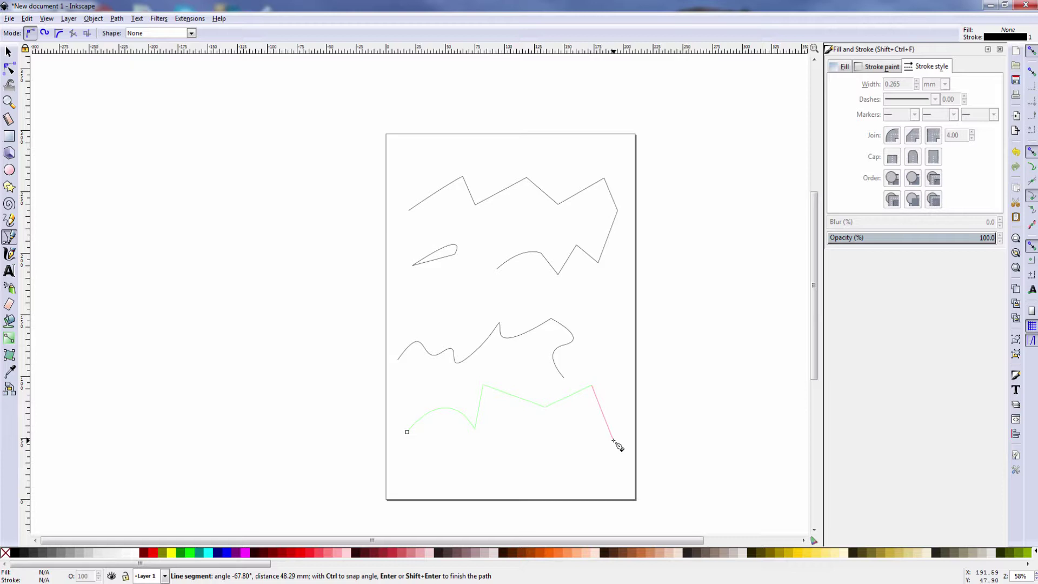
Delete its last three nodes with Backspace and discard the unfinished bottom path
{"action": "key", "text": "BackSpace"}
{"action": "key", "text": "BackSpace"}
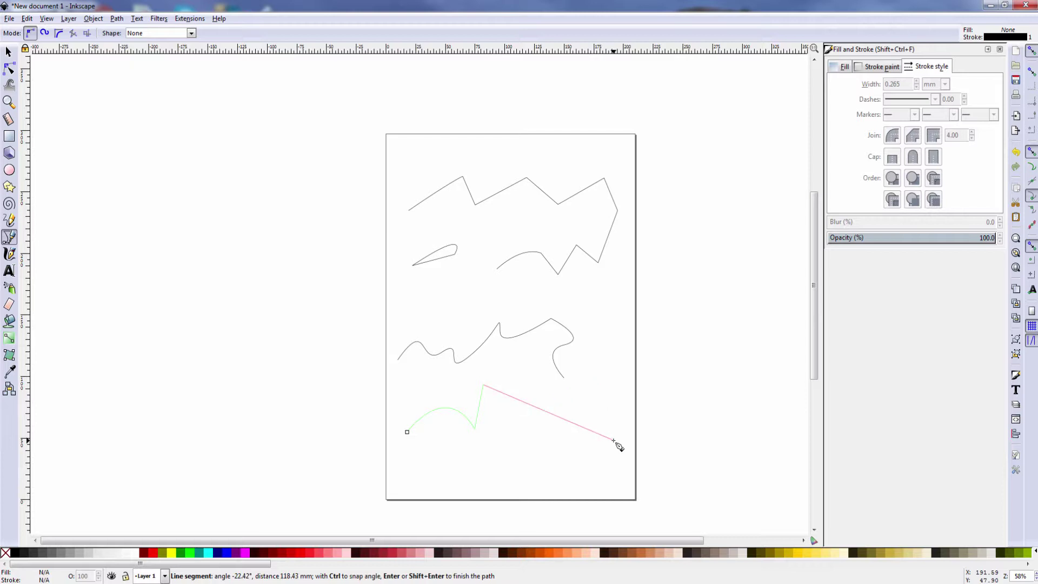
{"action": "key", "text": "BackSpace"}
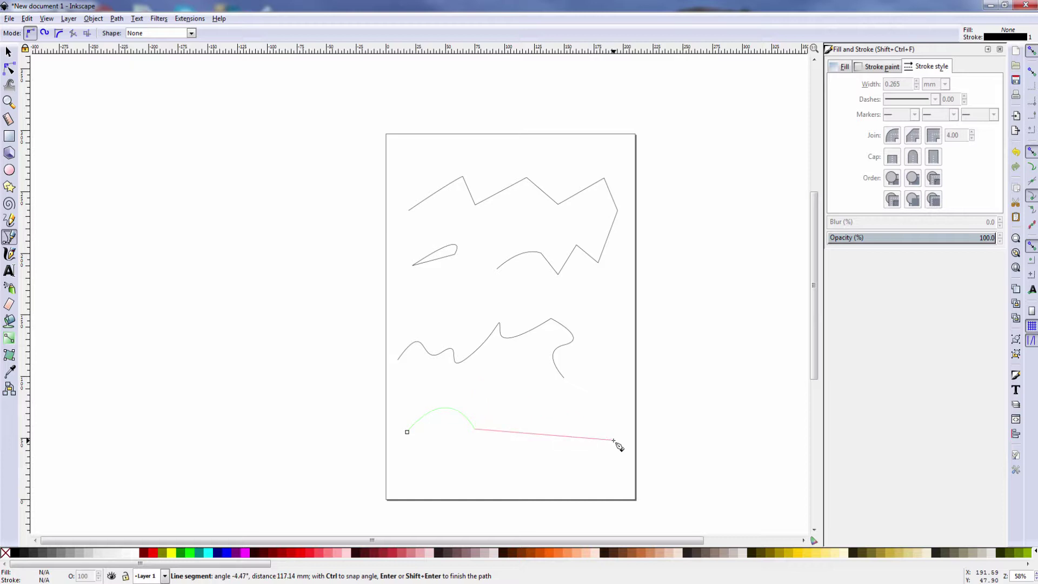
{"action": "key", "text": "BackSpace"}
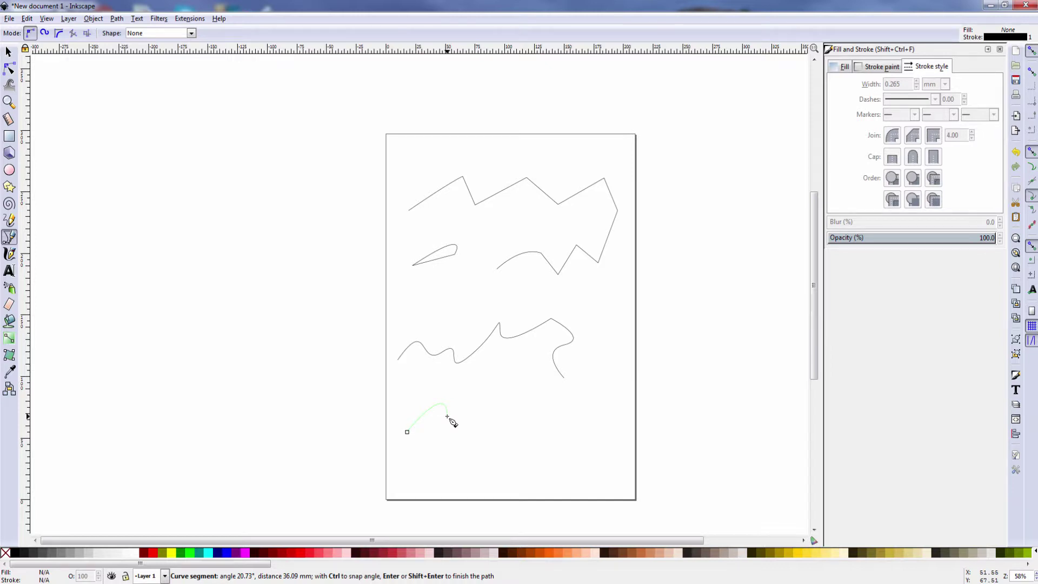
{"action": "key", "text": "n"}
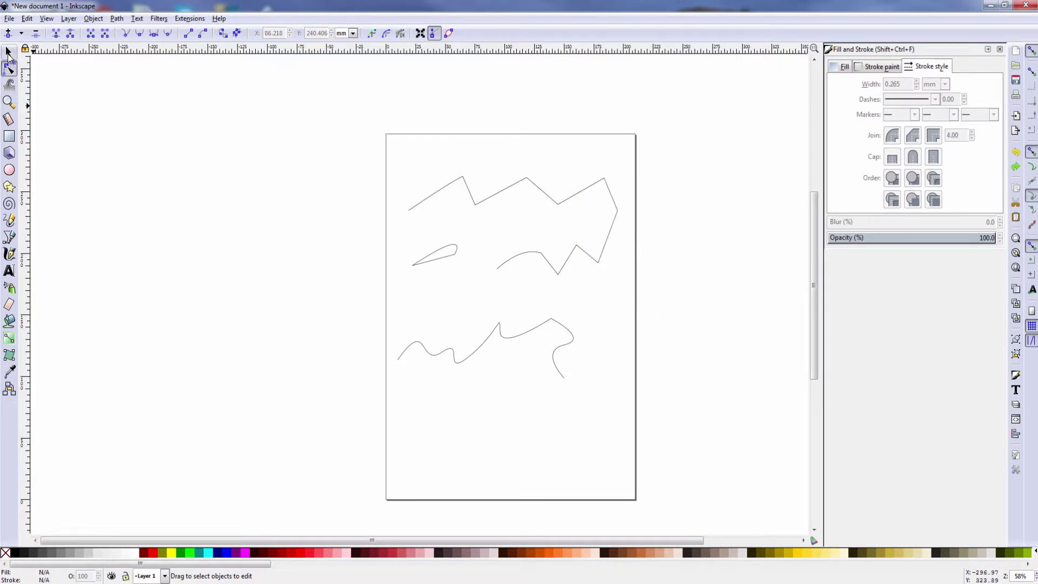
Open the top zigzag for node editing and drag two of its points to new positions
{"action": "left_click", "coordinate": [8, 51]}
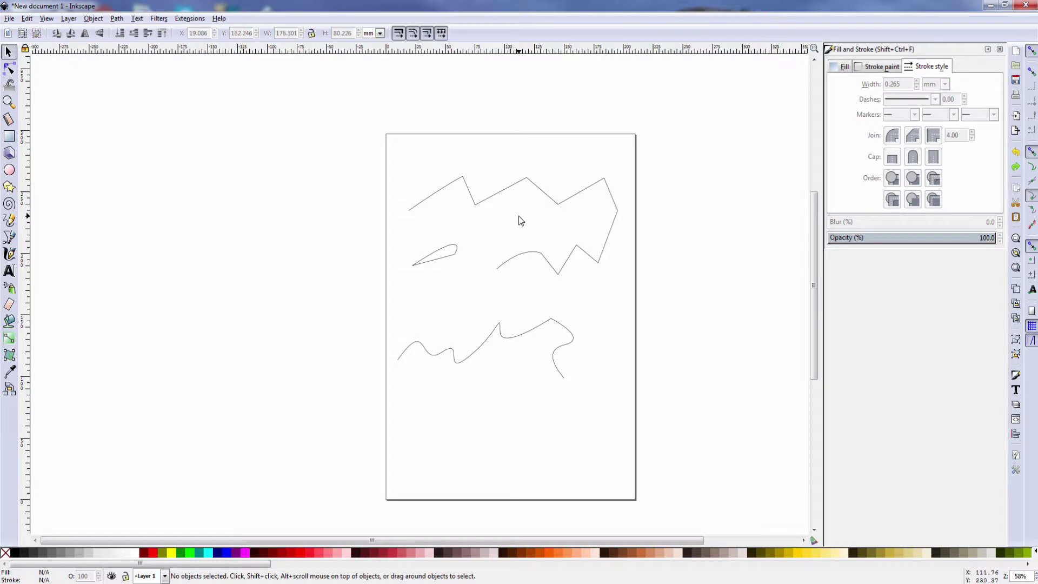
{"action": "double_click", "coordinate": [550, 201]}
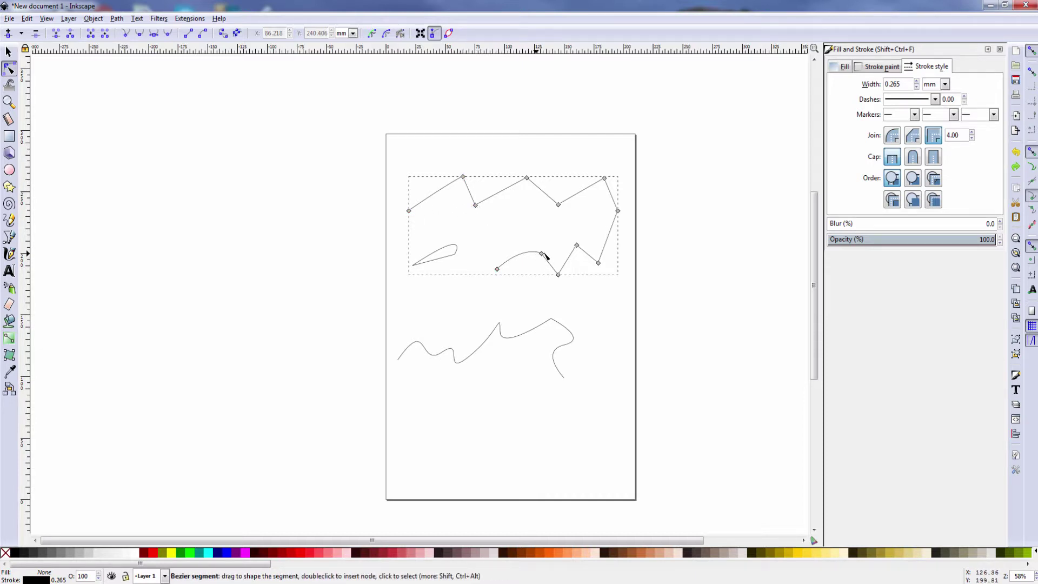
{"action": "left_click_drag", "start_coordinate": [541, 252], "coordinate": [525, 223]}
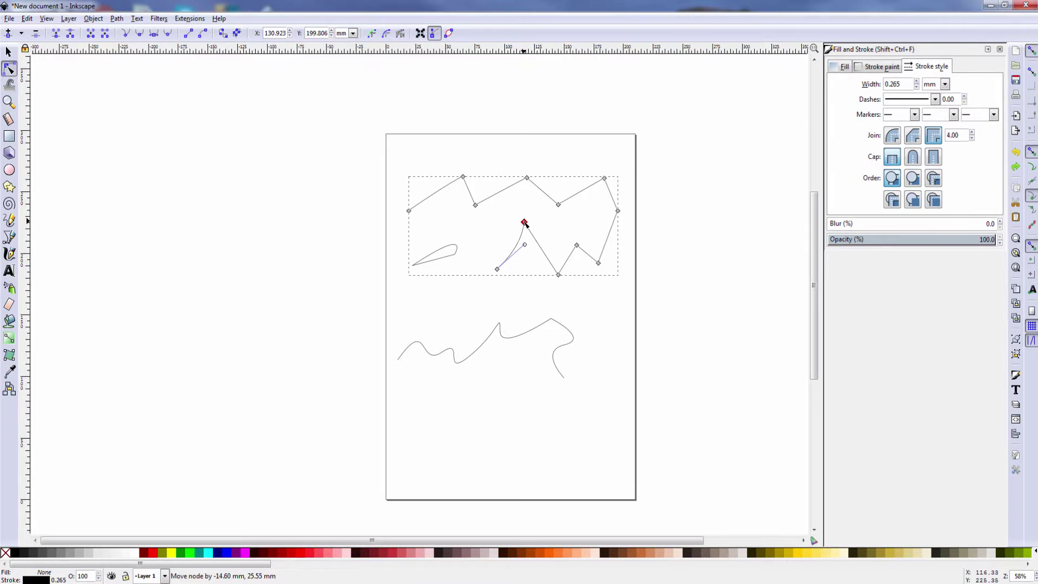
{"action": "left_click_drag", "start_coordinate": [576, 244], "coordinate": [457, 211]}
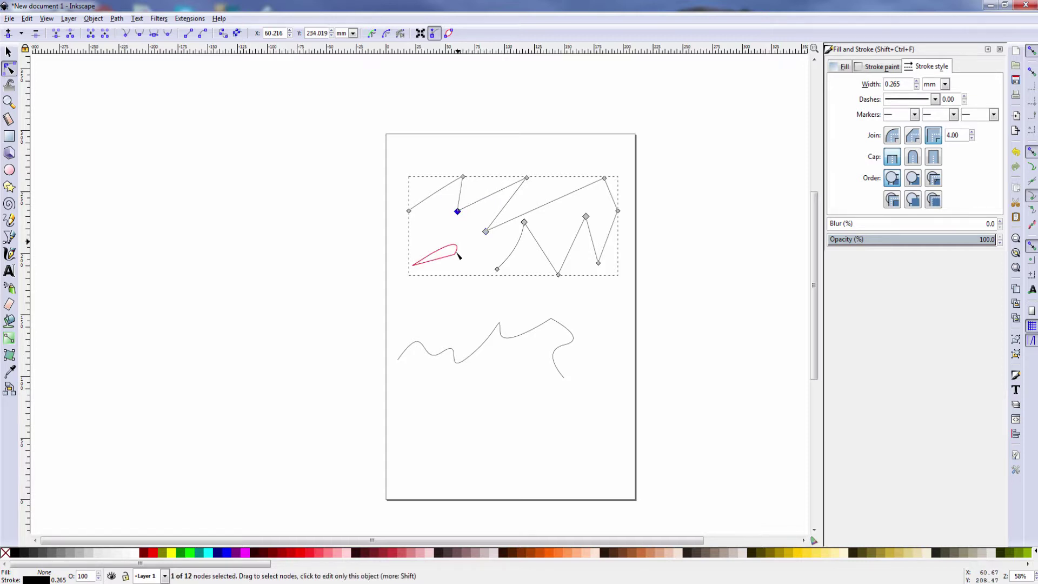
{"action": "left_click_drag", "start_coordinate": [457, 254], "coordinate": [478, 252]}
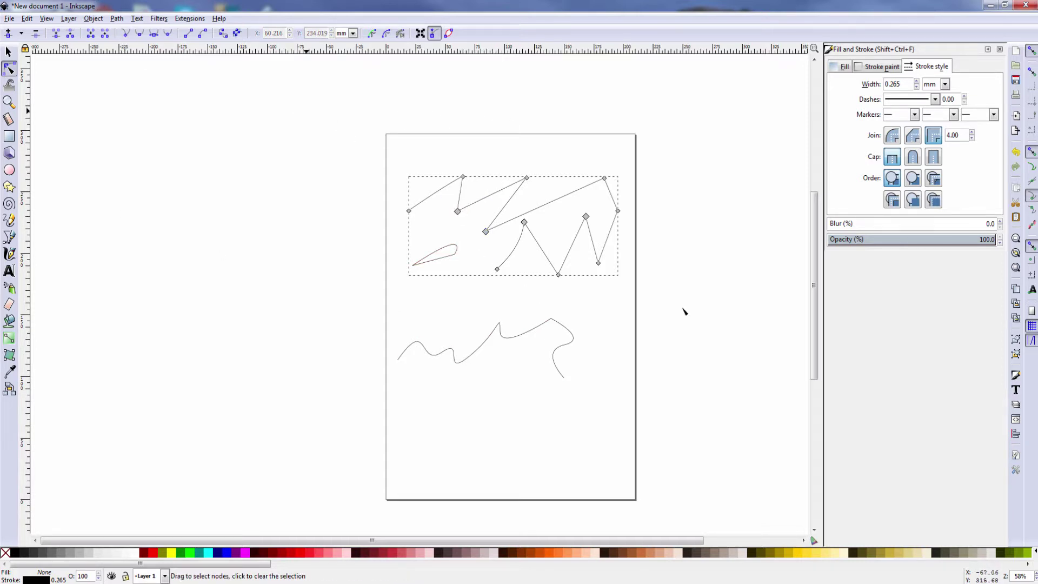
Select the lower wavy path using Select This and the Selector tool
{"action": "right_click", "coordinate": [513, 338]}
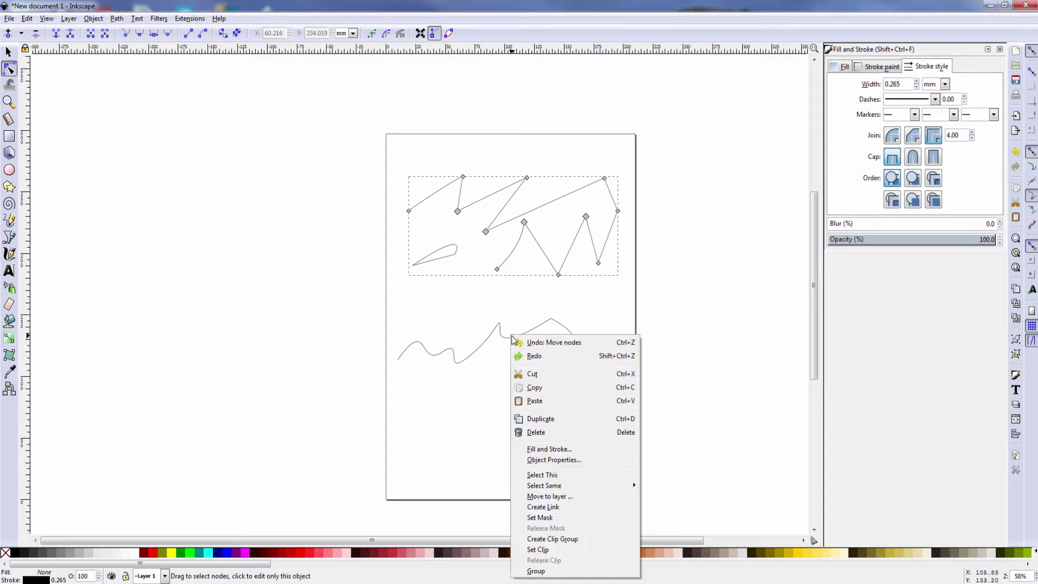
{"action": "left_click", "coordinate": [551, 475]}
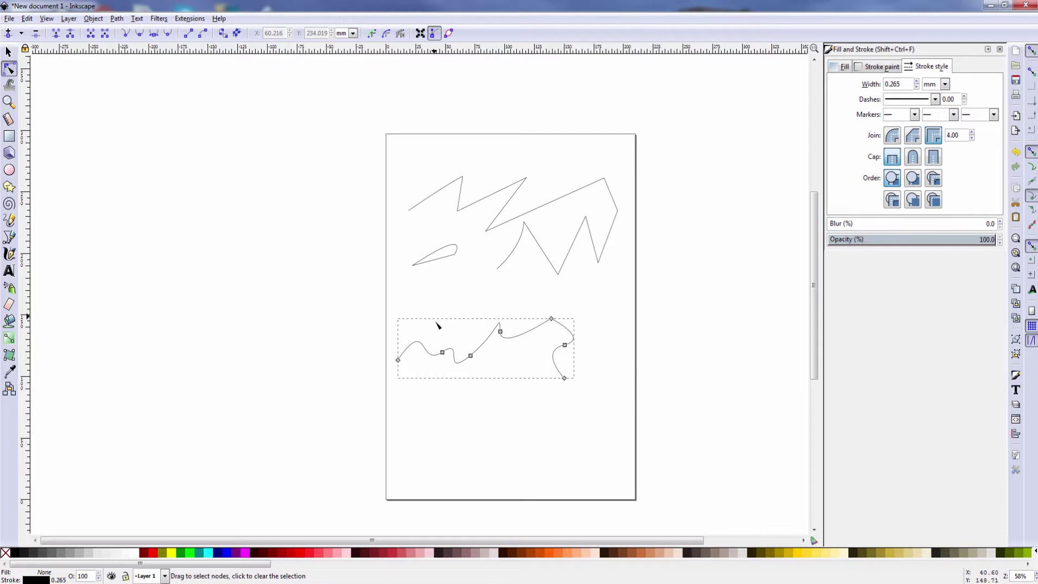
{"action": "left_click", "coordinate": [454, 325]}
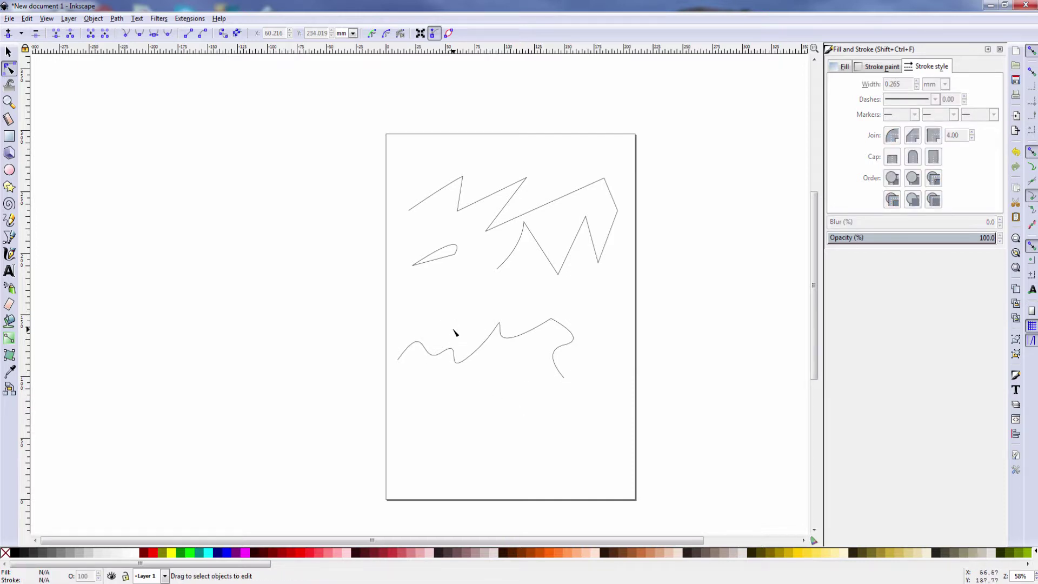
{"action": "left_click", "coordinate": [8, 52]}
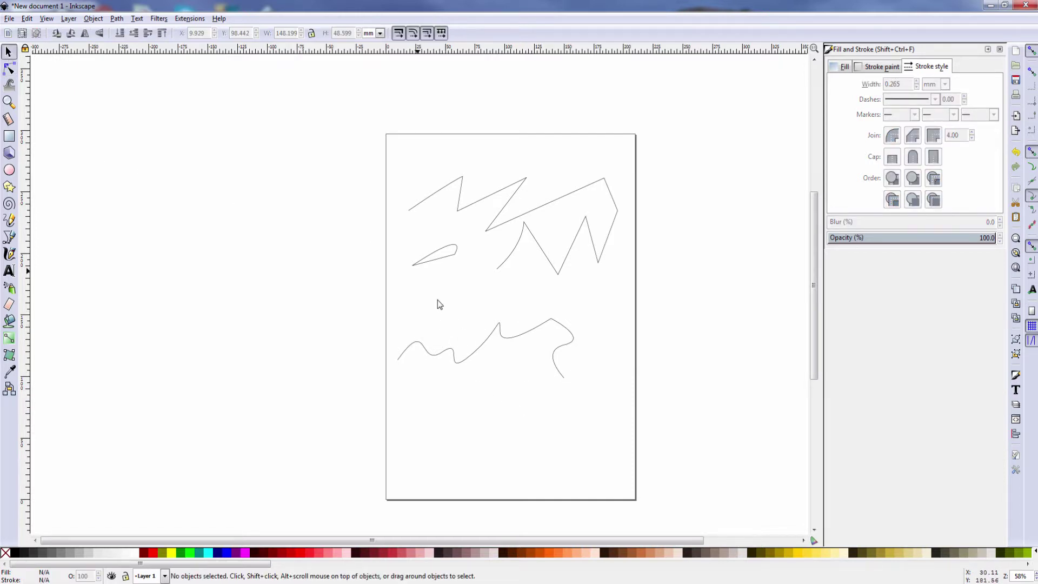
{"action": "left_click", "coordinate": [515, 336]}
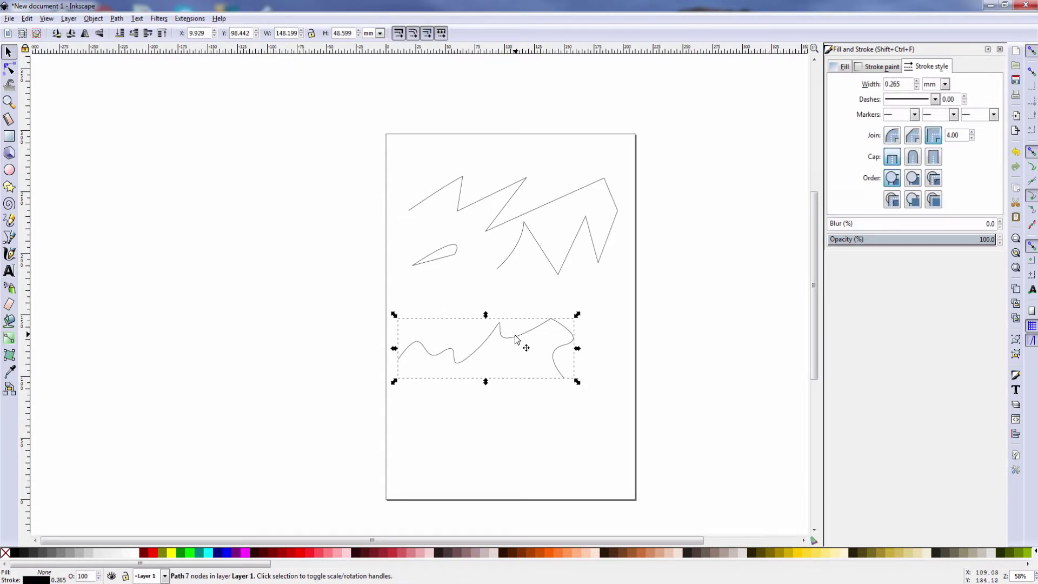
{"action": "left_click_drag", "start_coordinate": [424, 316], "coordinate": [476, 288]}
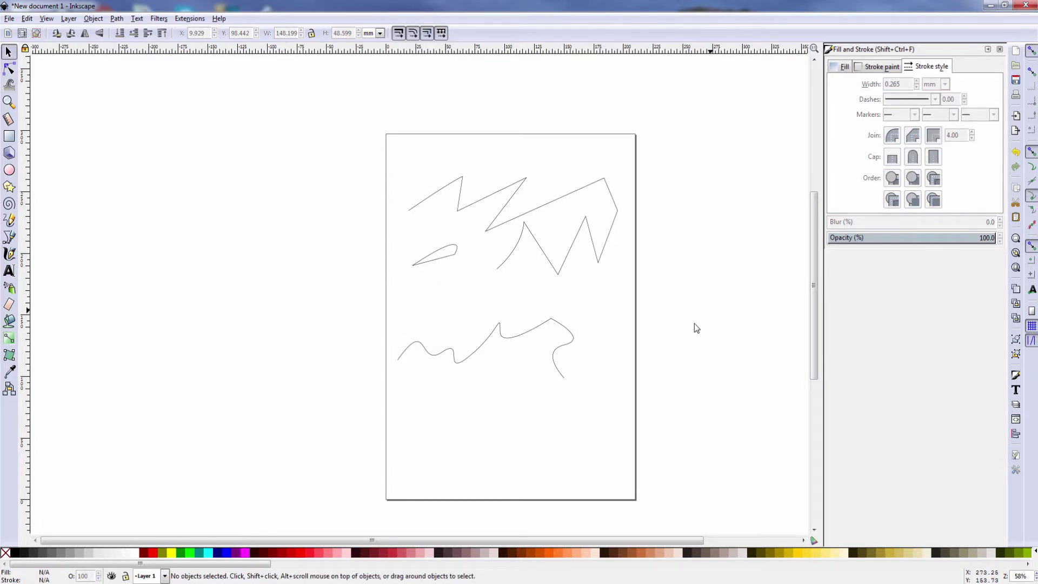
{"action": "left_click", "coordinate": [559, 320]}
{"action": "mouse_move", "coordinate": [503, 363]}
{"action": "left_mouse_down"}
{"action": "mouse_move", "coordinate": [574, 374]}
{"action": "mouse_move", "coordinate": [505, 367]}
{"action": "mouse_move", "coordinate": [567, 352]}
{"action": "left_mouse_up"}
Double-click the lower wavy path to display its seven nodes for editing
{"action": "double_click", "coordinate": [562, 351]}
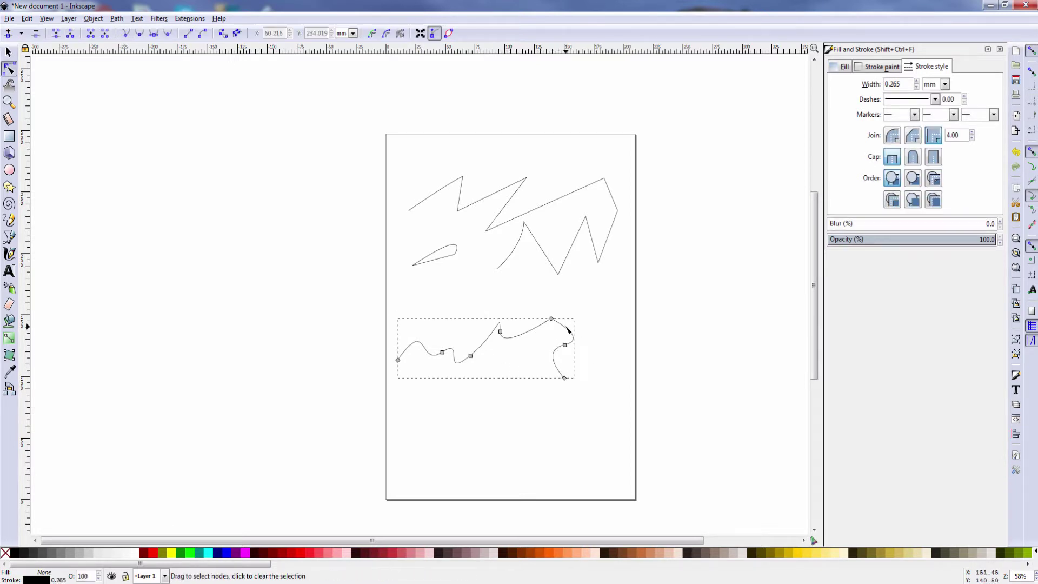
{"action": "left_click", "coordinate": [571, 322]}
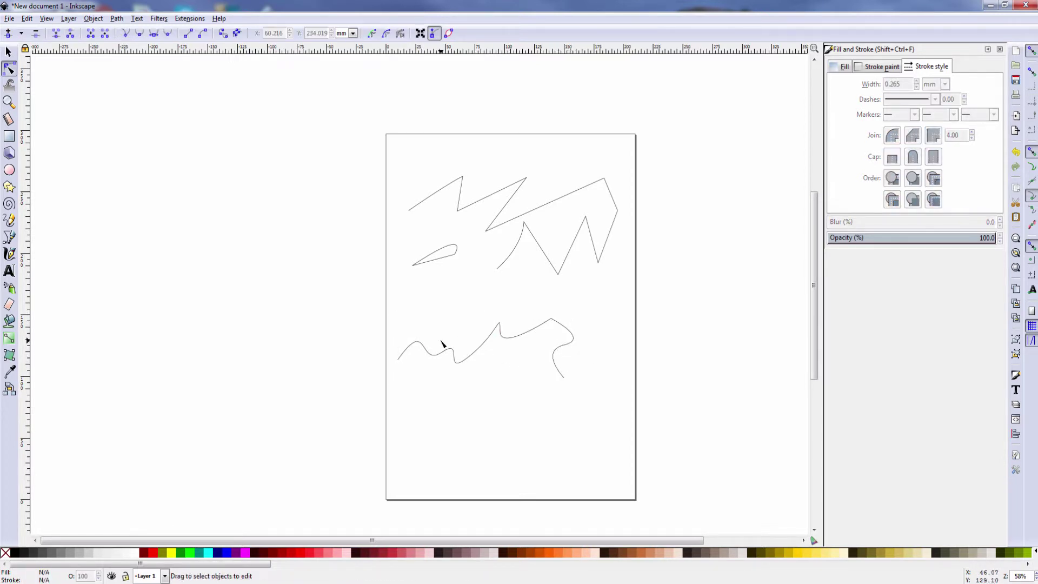
{"action": "left_click", "coordinate": [476, 355]}
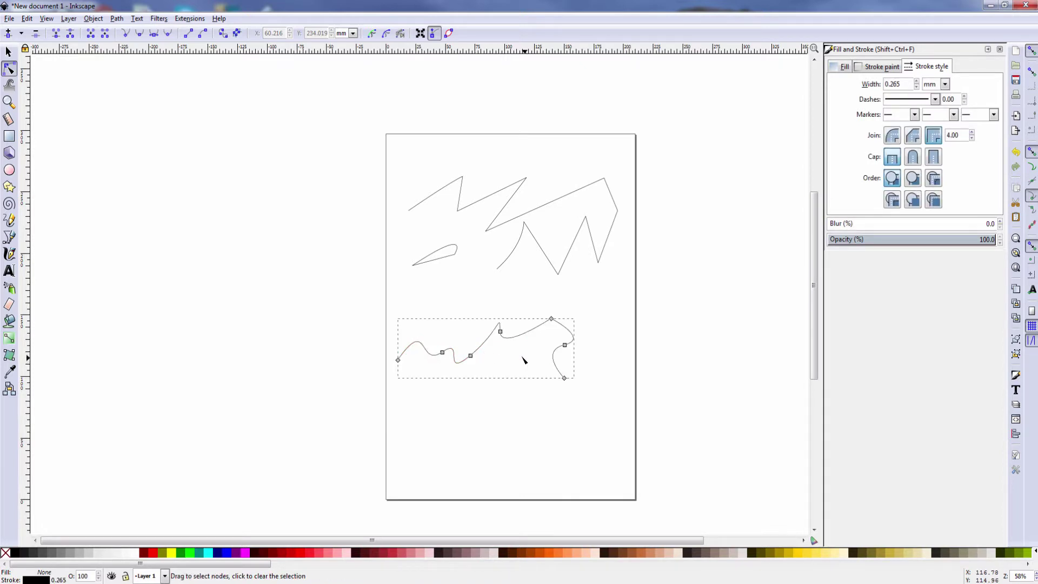
{"action": "left_click", "coordinate": [457, 331]}
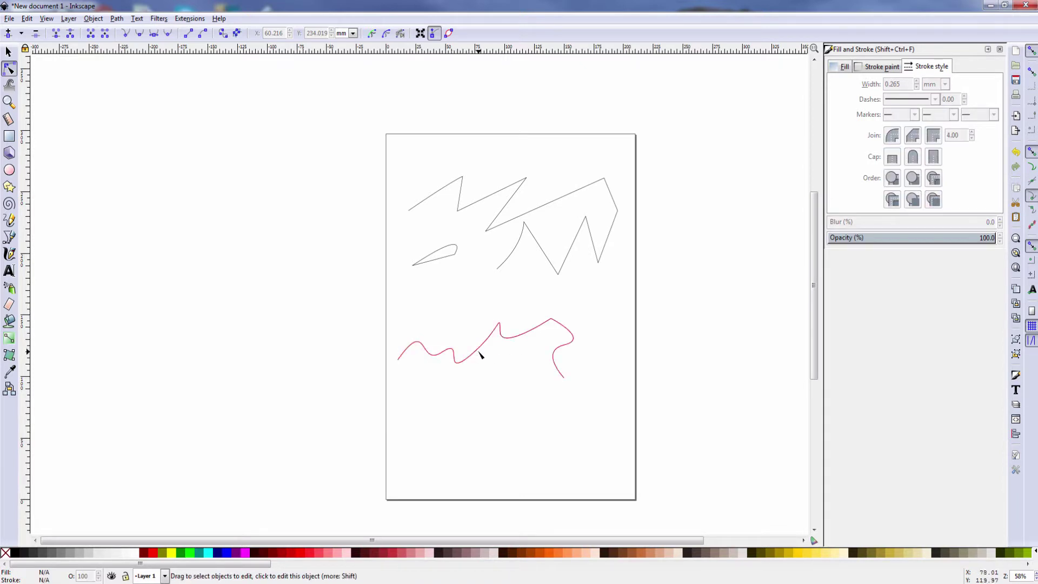
{"action": "left_click", "coordinate": [480, 354]}
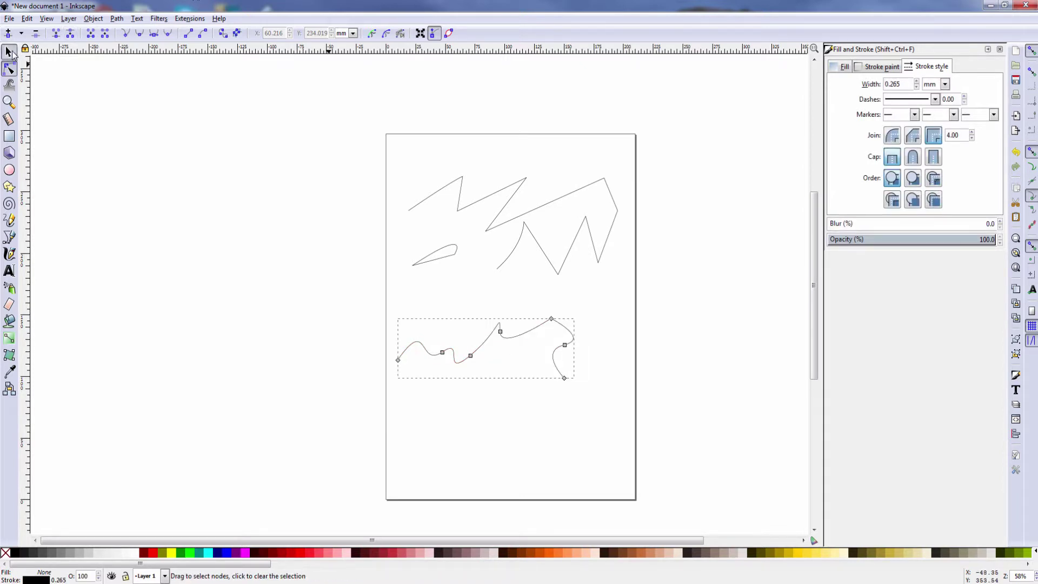
{"action": "left_click", "coordinate": [8, 52]}
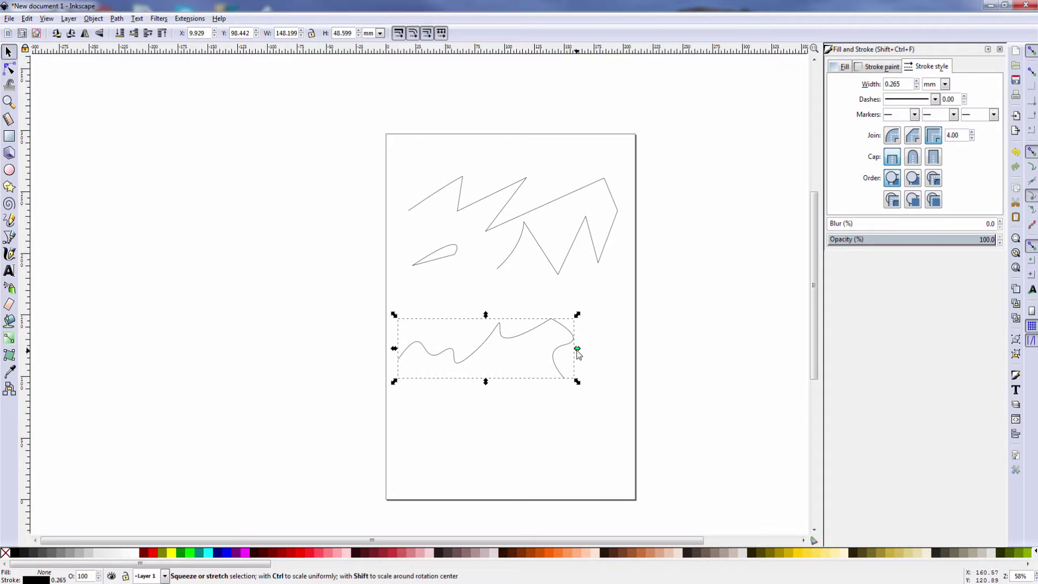
Scale the lower curve wider, taller, then from its top-left corner, undoing the last resize
{"action": "left_click_drag", "start_coordinate": [577, 348], "coordinate": [625, 344]}
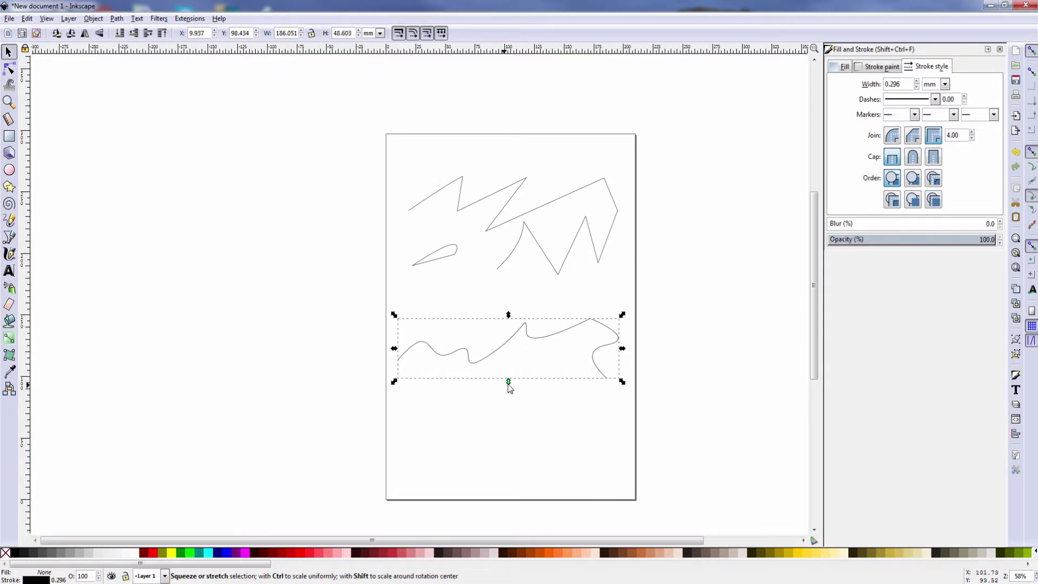
{"action": "left_click_drag", "start_coordinate": [508, 382], "coordinate": [504, 447]}
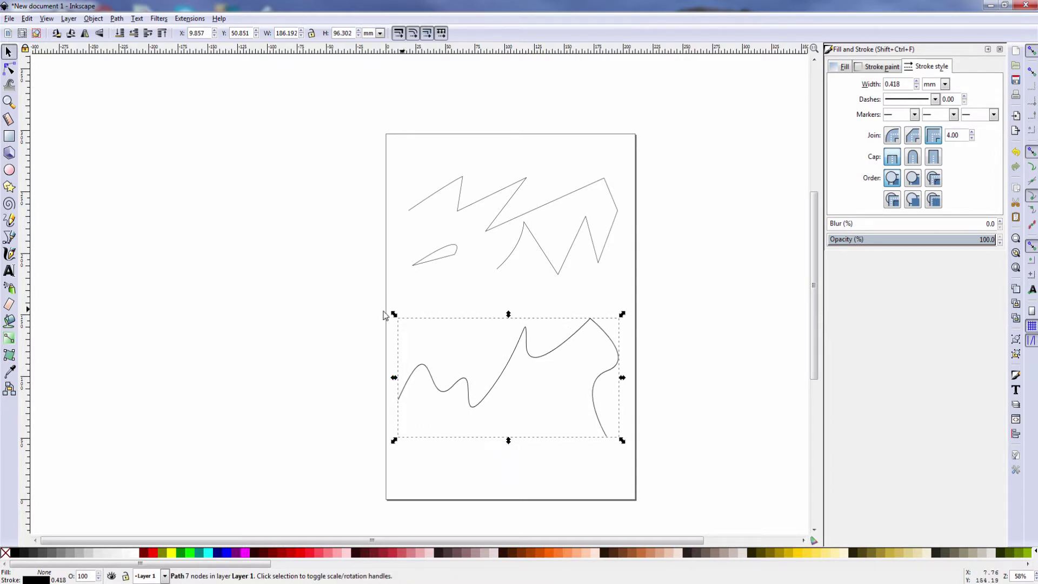
{"action": "left_click_drag", "start_coordinate": [393, 315], "coordinate": [433, 330]}
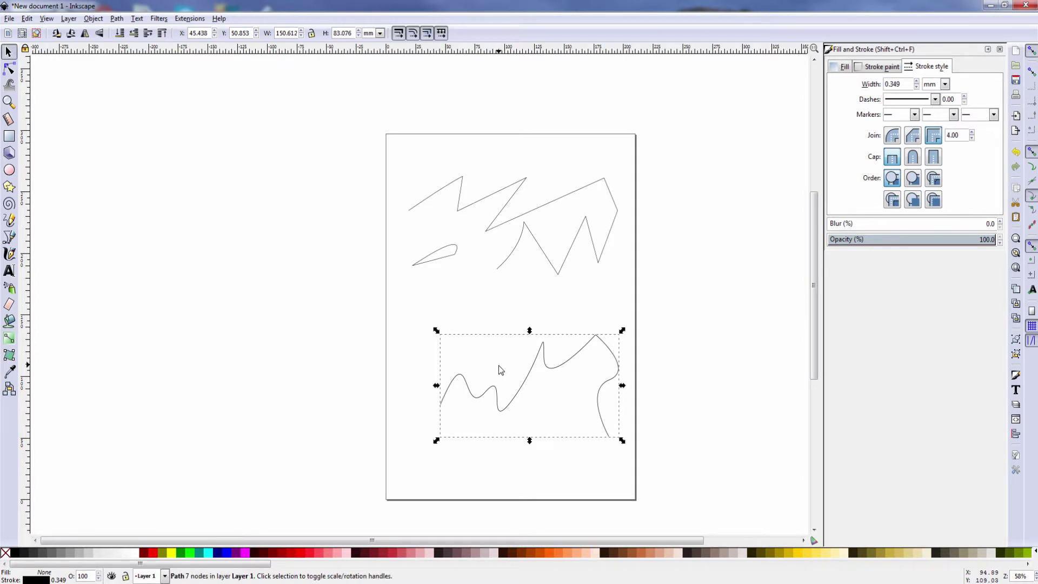
{"action": "mouse_move", "coordinate": [498, 365]}
{"action": "left_mouse_down"}
{"action": "mouse_move", "coordinate": [471, 342]}
{"action": "mouse_move", "coordinate": [503, 355]}
{"action": "left_mouse_up"}
{"action": "key", "text": "ctrl+z"}
{"action": "key", "text": "ctrl+z"}
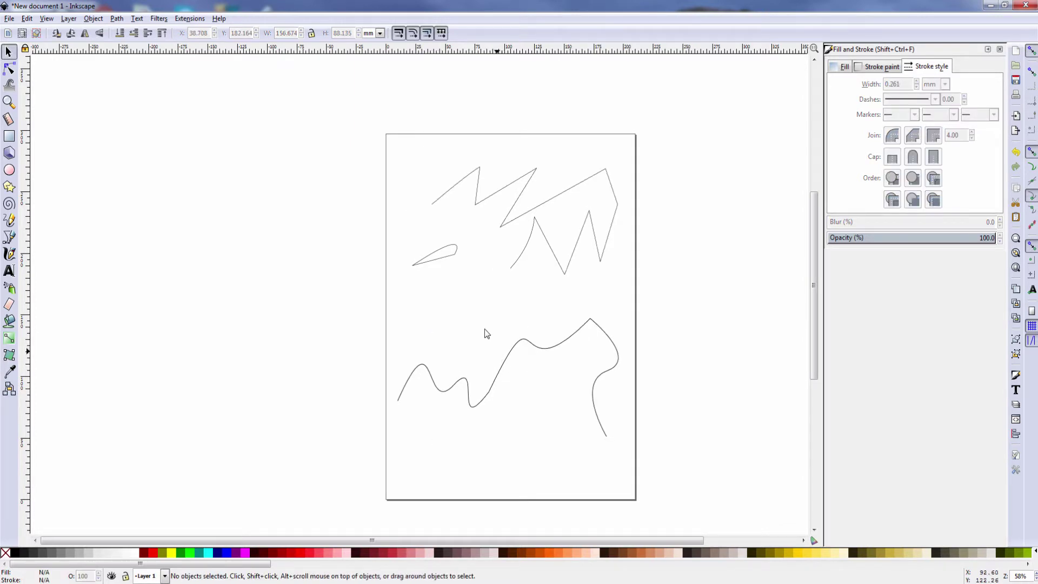
Raise a middle node of the lower curve and pull its right-side node inward
{"action": "left_click", "coordinate": [9, 69]}
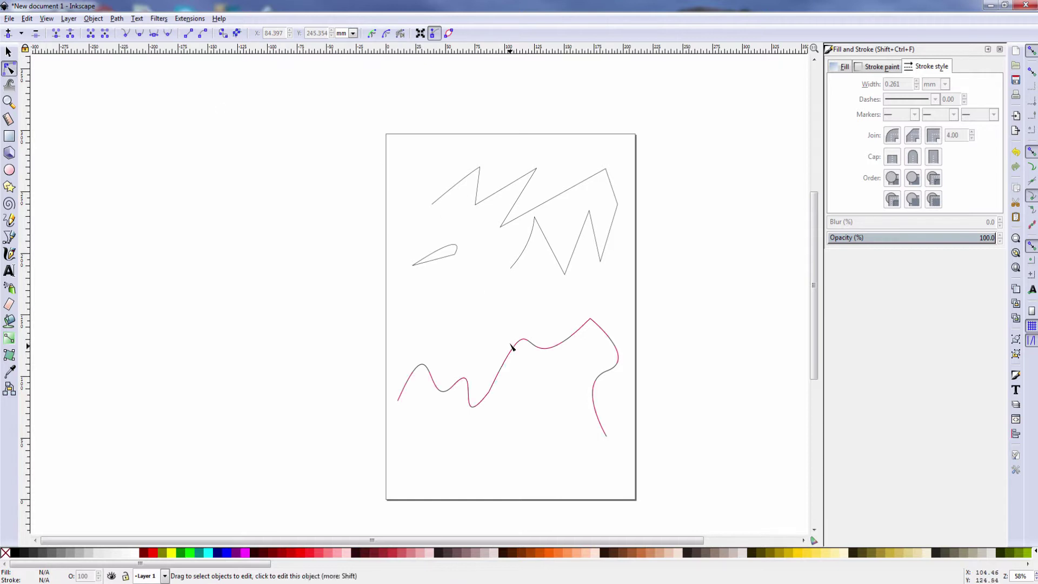
{"action": "left_click", "coordinate": [533, 348]}
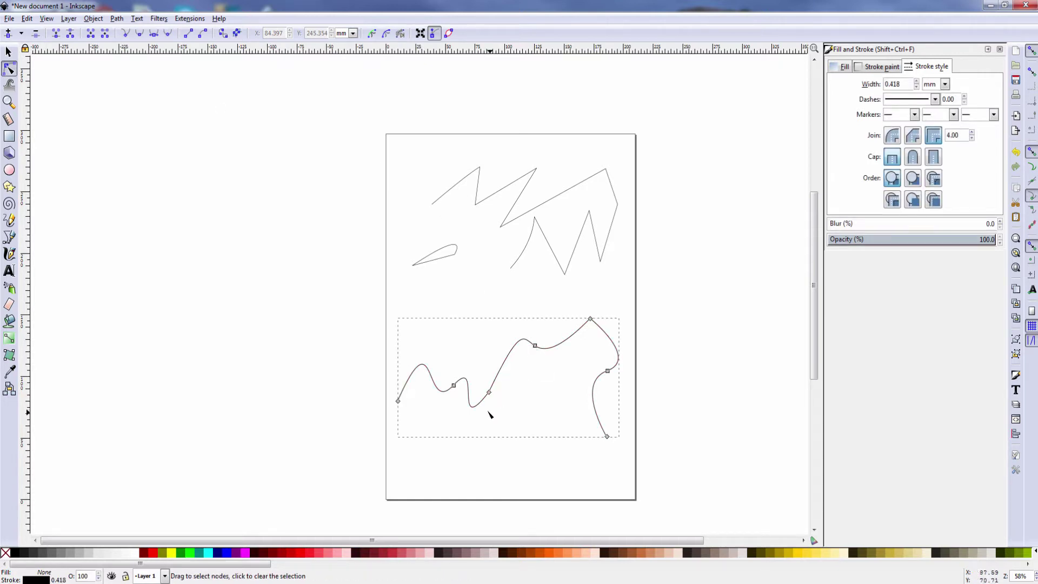
{"action": "left_click_drag", "start_coordinate": [490, 393], "coordinate": [484, 367]}
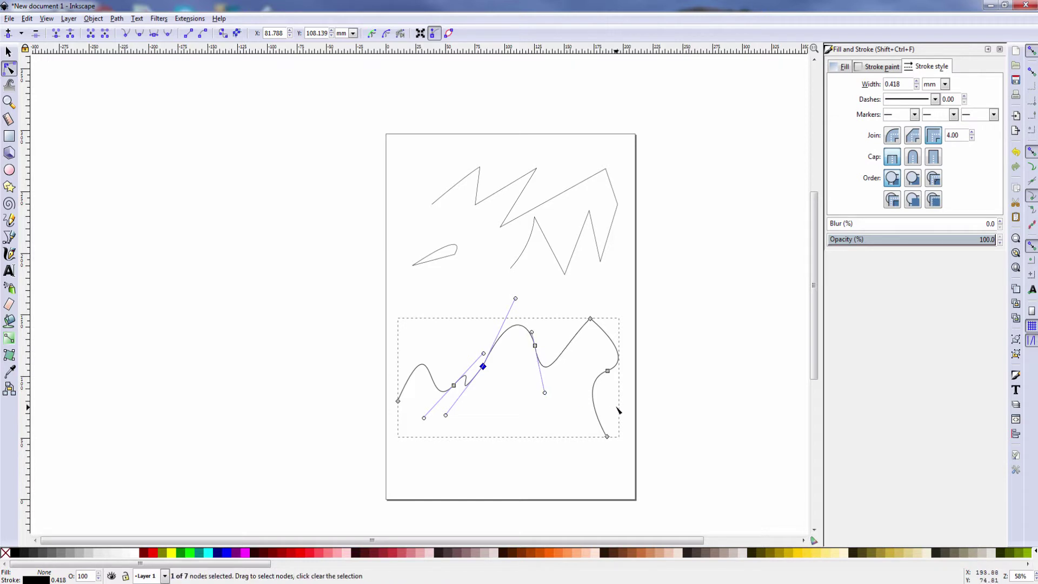
{"action": "left_click_drag", "start_coordinate": [607, 371], "coordinate": [582, 366]}
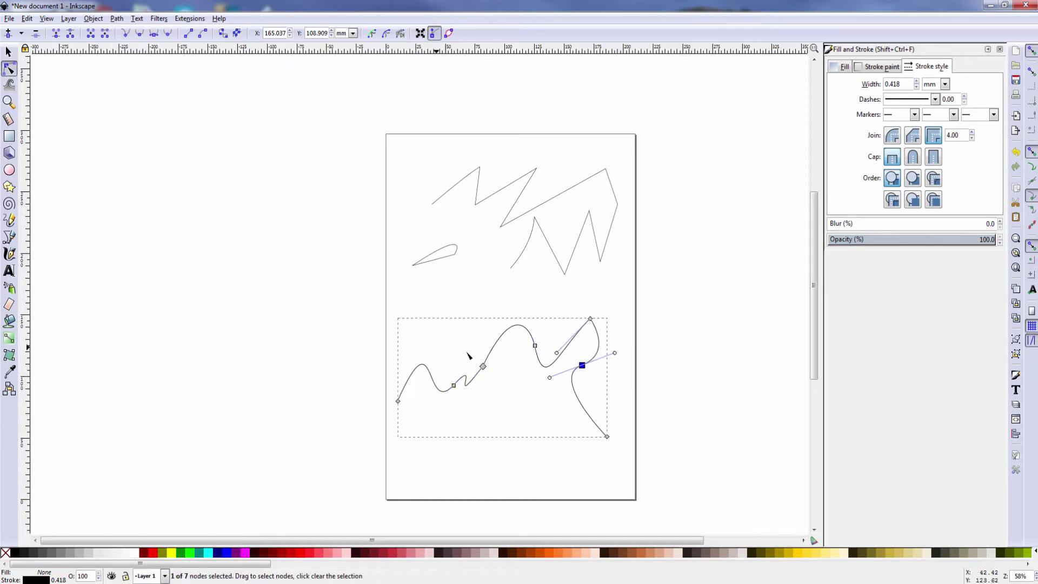
{"action": "left_click", "coordinate": [505, 361]}
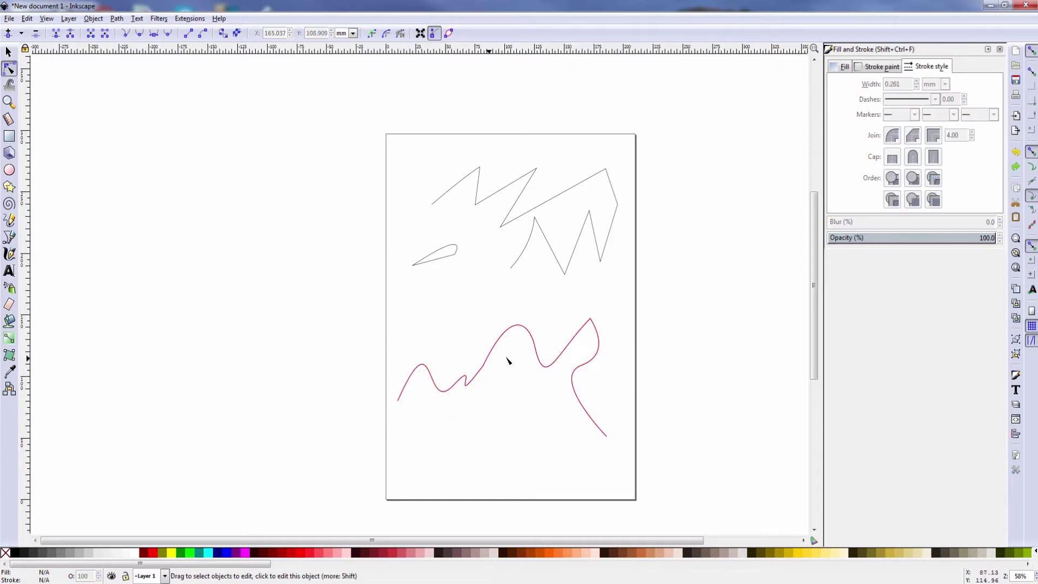
{"action": "left_click", "coordinate": [556, 198]}
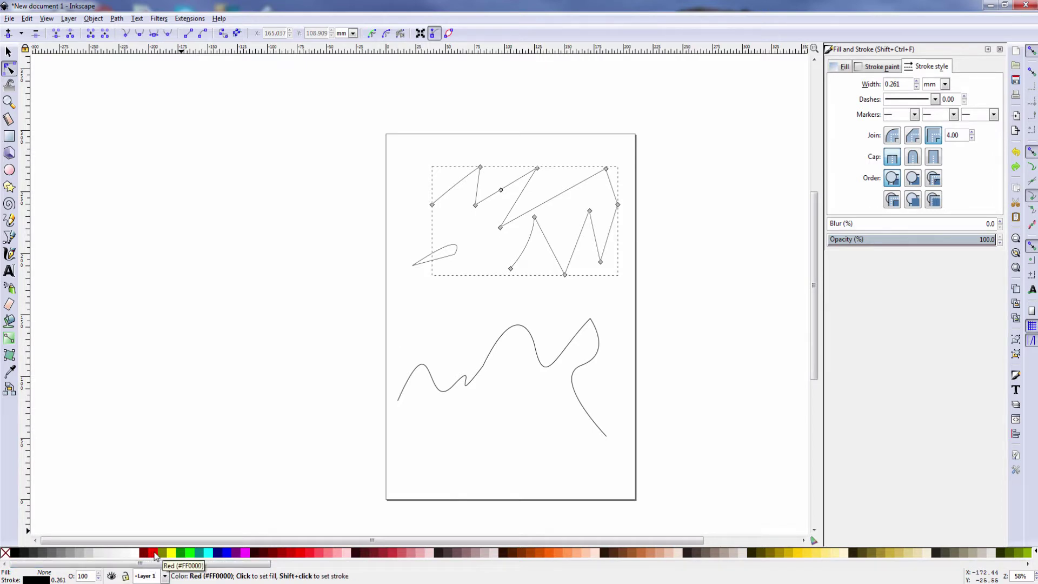
Fill the zigzag shape red and adjust its outline colour hue
{"action": "left_click", "coordinate": [153, 552]}
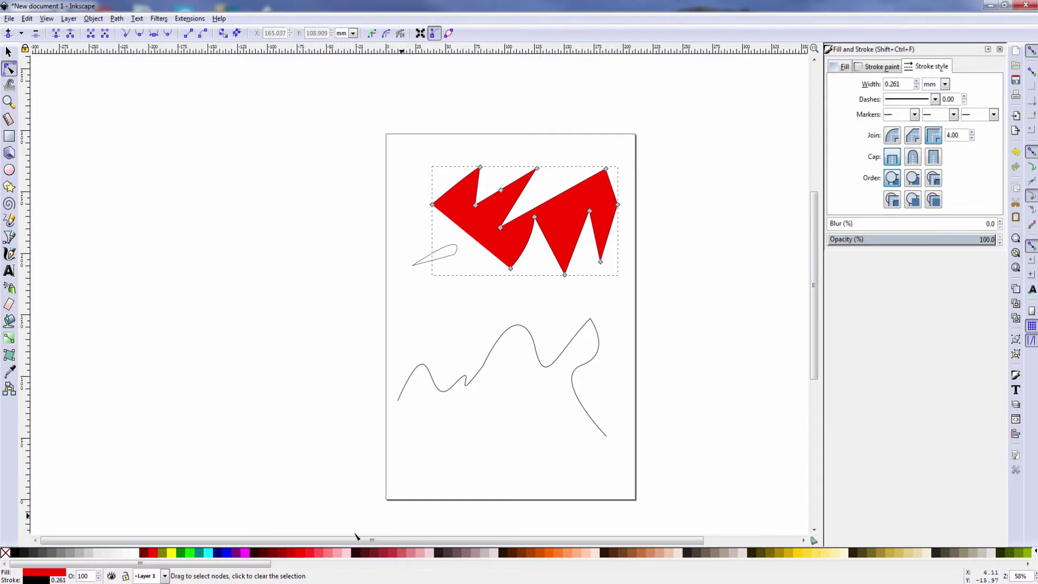
{"action": "left_click", "coordinate": [877, 67]}
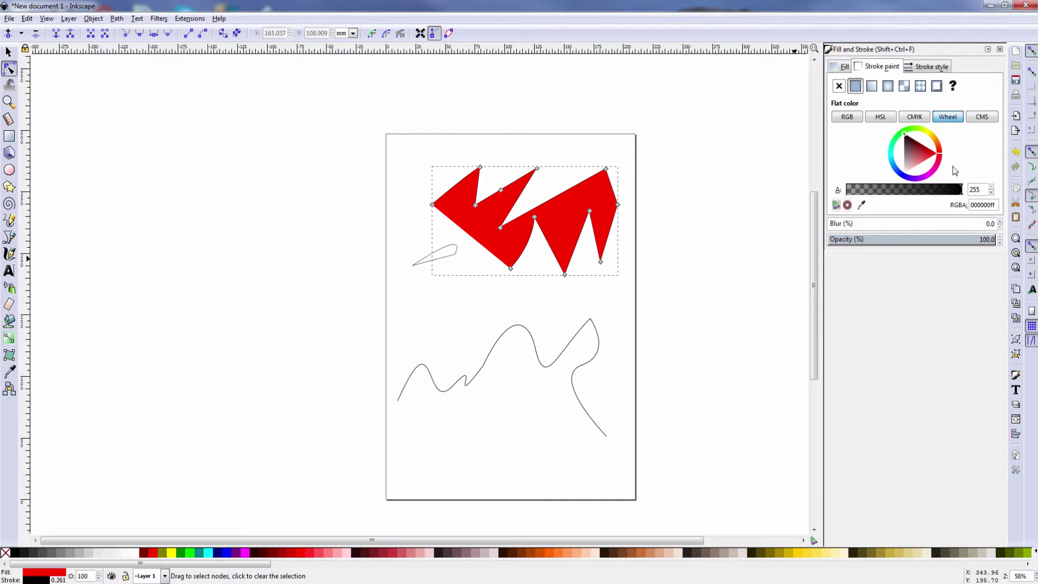
{"action": "left_click", "coordinate": [910, 127]}
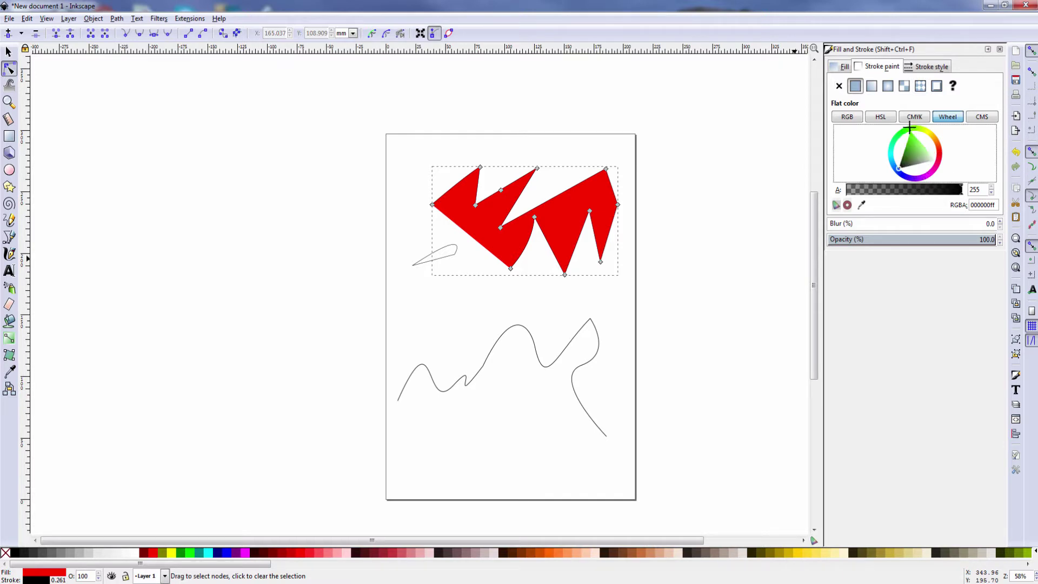
{"action": "left_click_drag", "start_coordinate": [909, 131], "coordinate": [905, 133]}
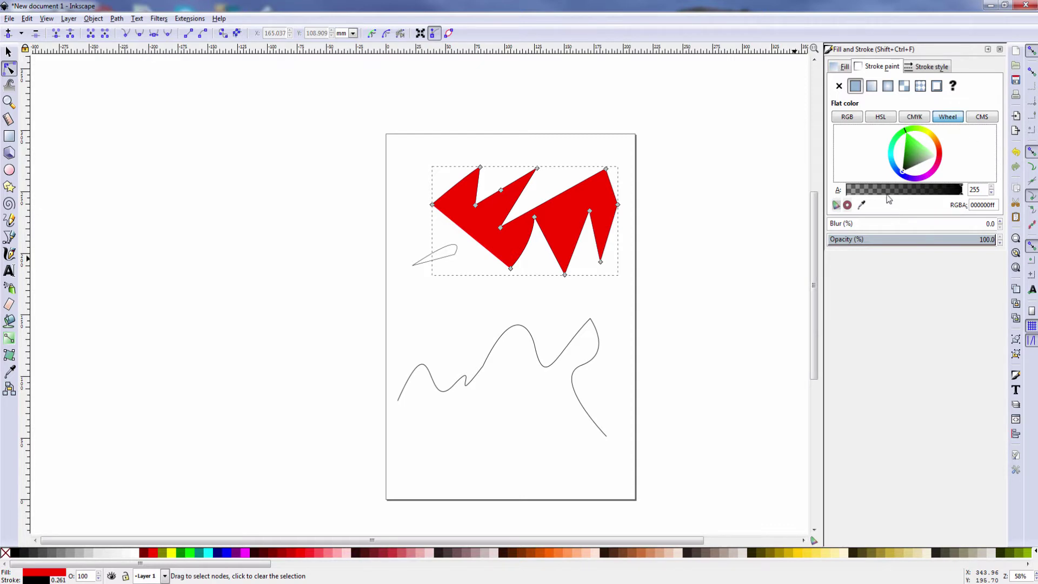
Set the outline width to 1.461 mm after trying 4.461 and 8.661 mm
{"action": "left_click", "coordinate": [925, 67]}
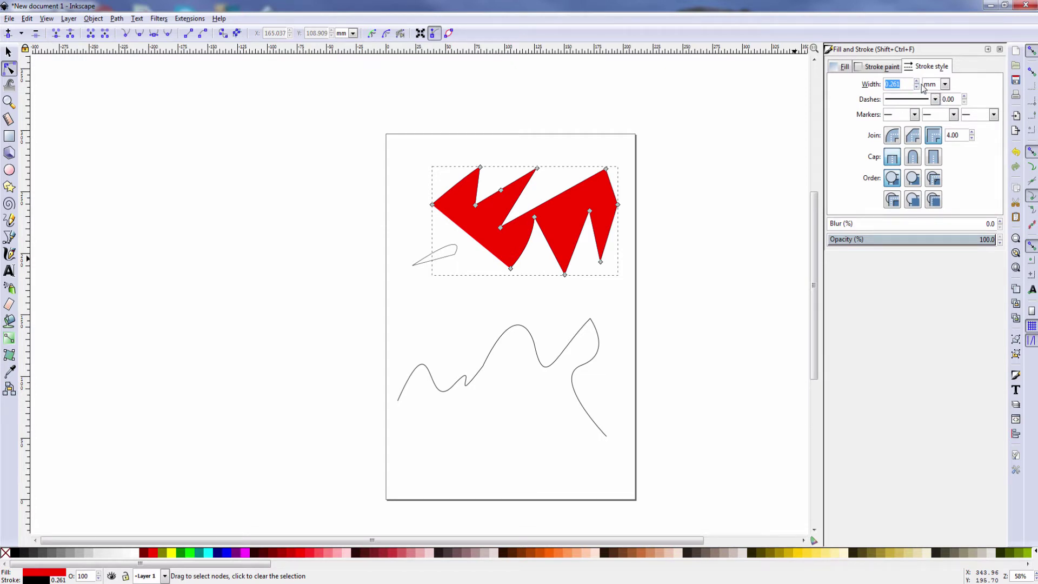
{"action": "left_click", "coordinate": [916, 82]}
{"action": "left_click", "coordinate": [916, 82]}
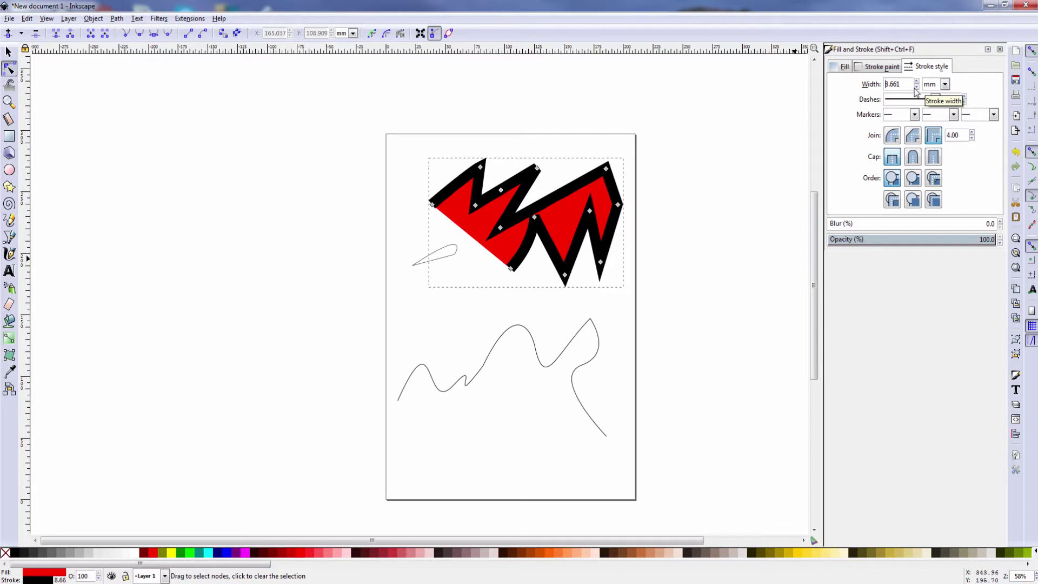
{"action": "left_click", "coordinate": [916, 87]}
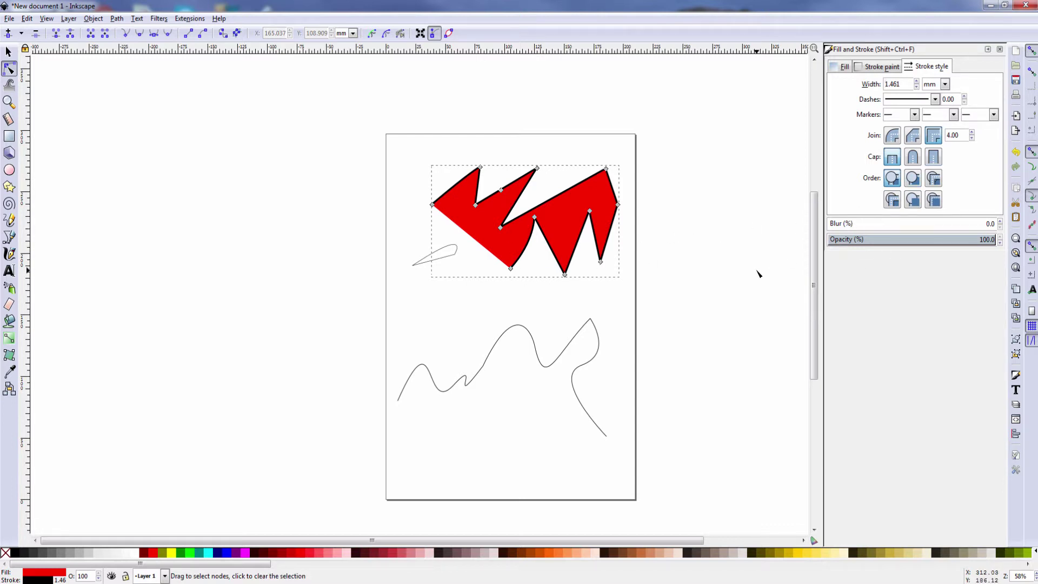
{"action": "key", "text": "ctrl+shift+f"}
{"action": "left_click", "coordinate": [887, 67]}
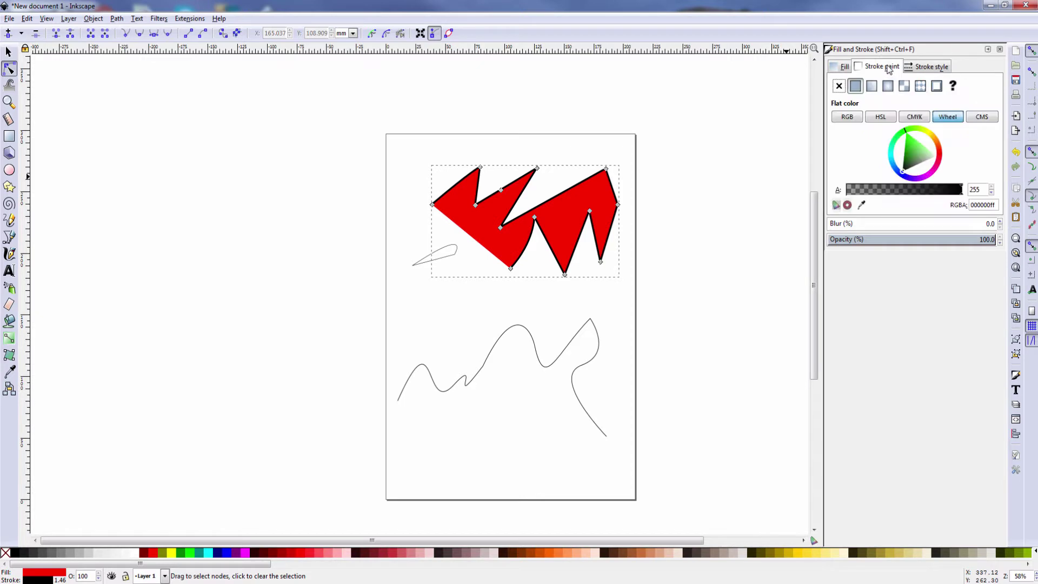
Set the selected shape's stroke colour to green
{"action": "left_click", "coordinate": [912, 141]}
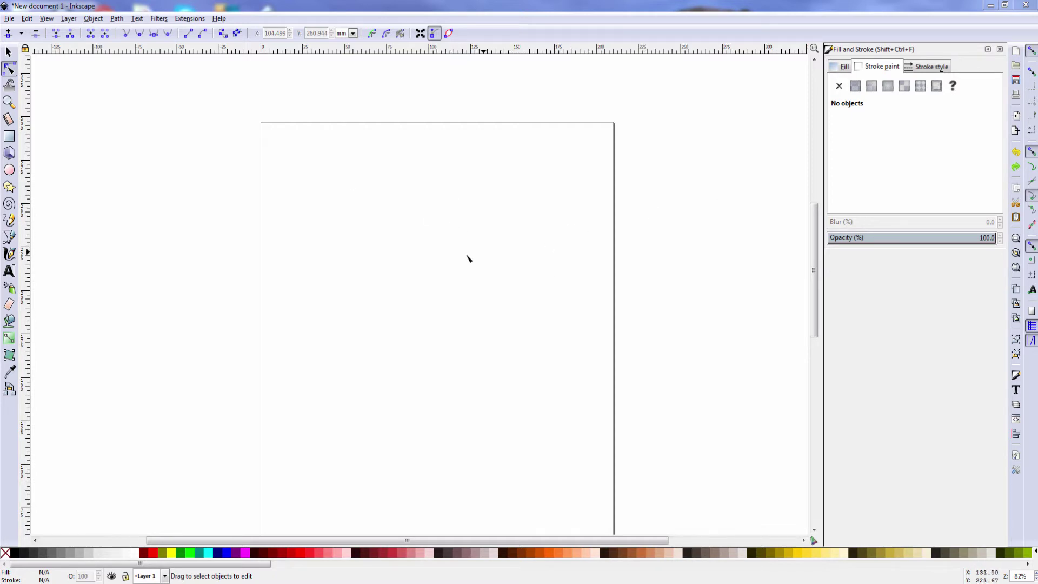
Add the person's full name as flowed text in a frame near the page top
{"action": "left_click", "coordinate": [9, 272]}
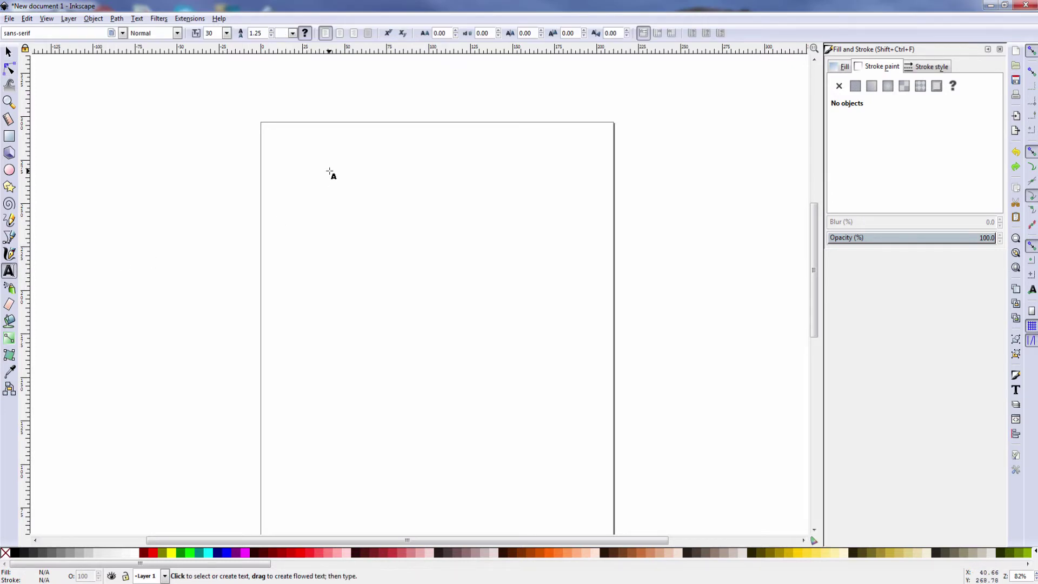
{"action": "left_click_drag", "start_coordinate": [329, 172], "coordinate": [535, 216]}
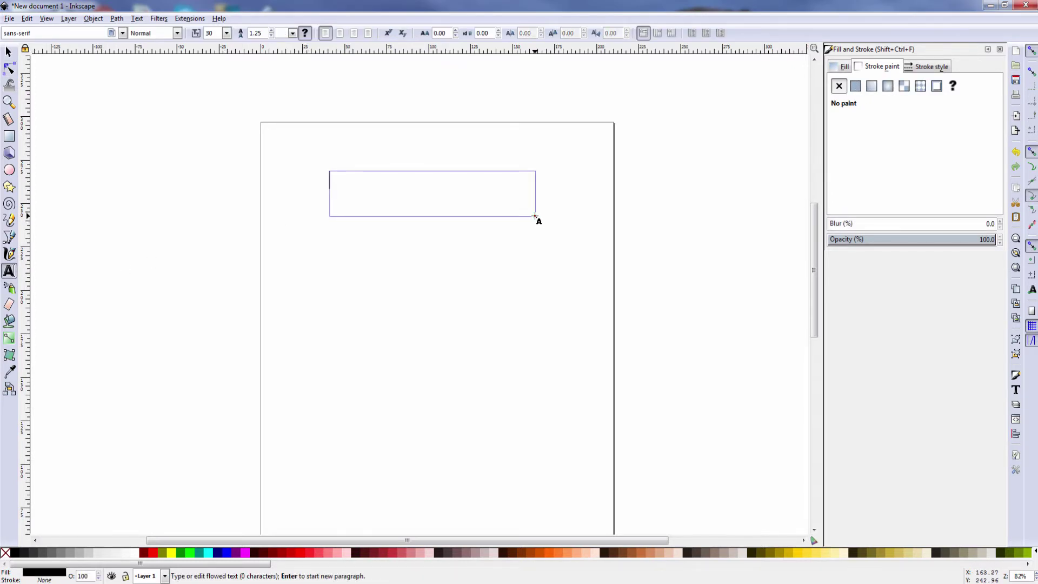
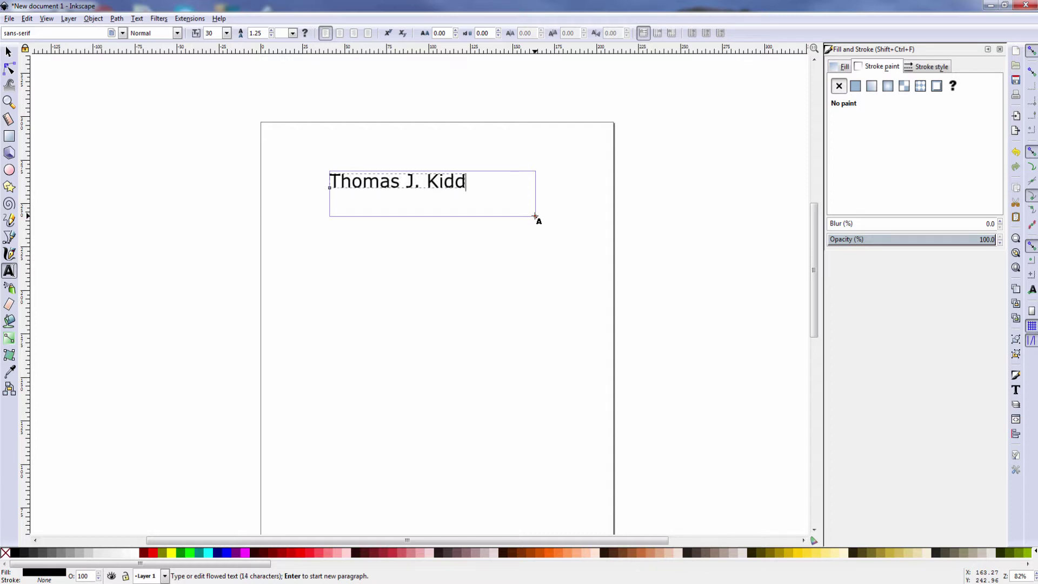
{"action": "left_click", "coordinate": [554, 270]}
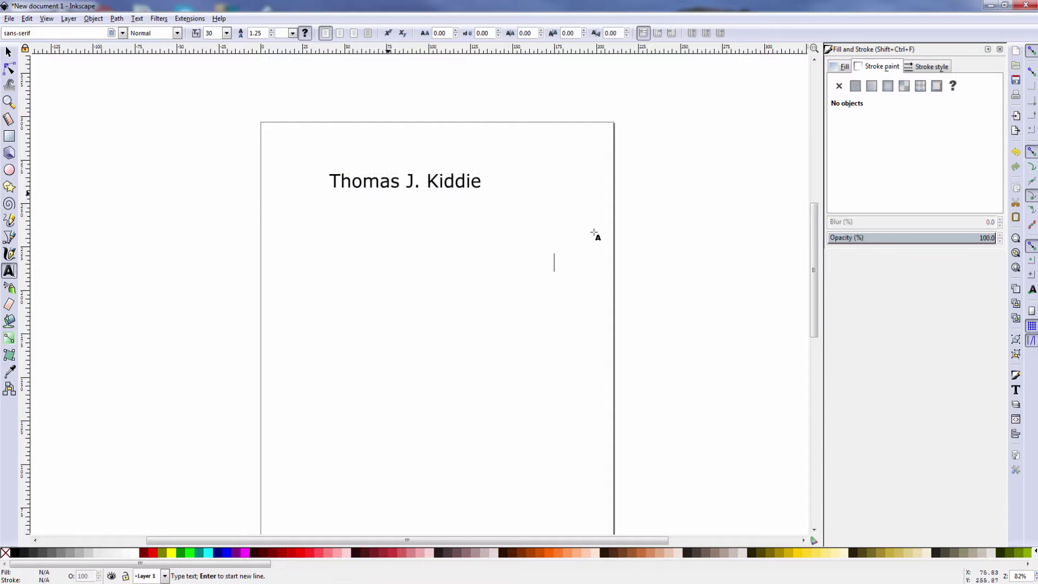
Convert the name text into paths with Path > Object to Path
{"action": "left_click", "coordinate": [360, 180]}
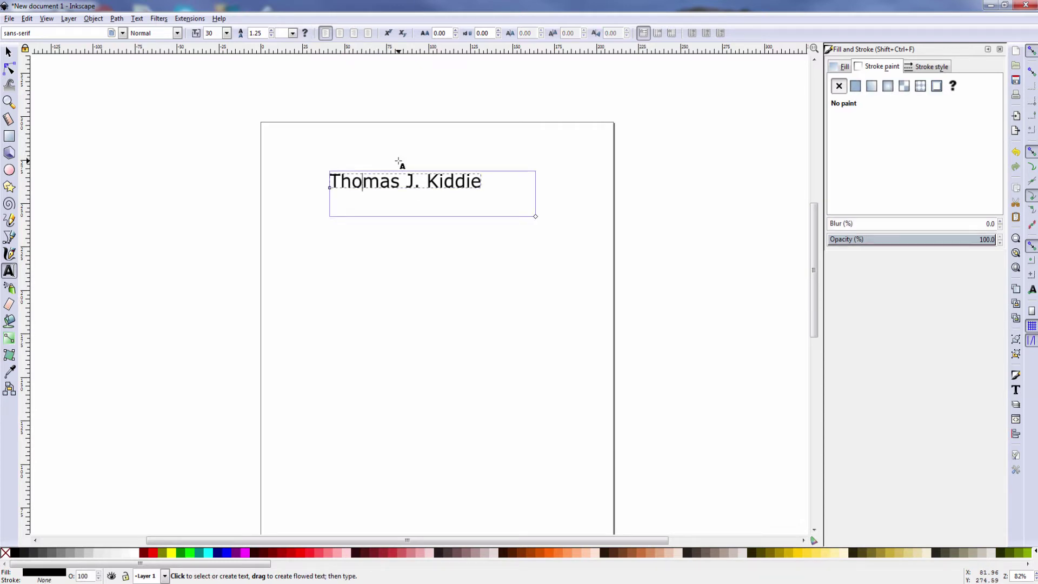
{"action": "left_click", "coordinate": [119, 19]}
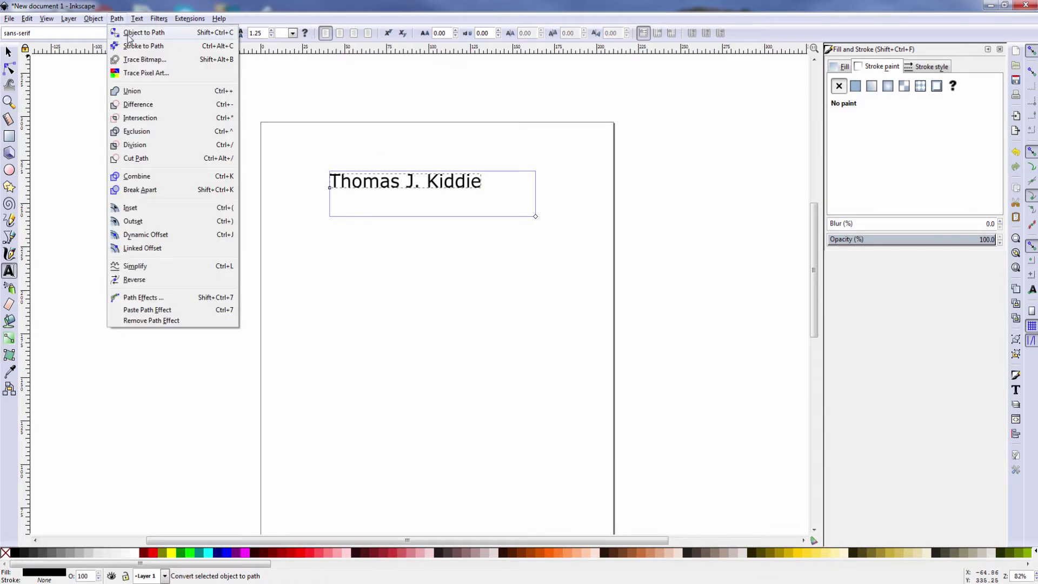
{"action": "left_click", "coordinate": [129, 36]}
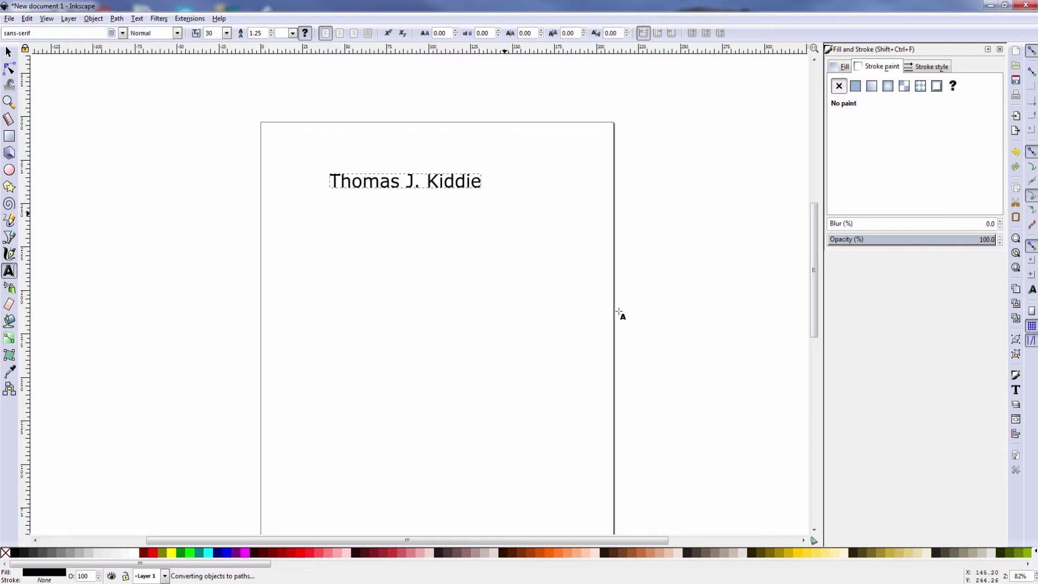
{"action": "left_click", "coordinate": [334, 185]}
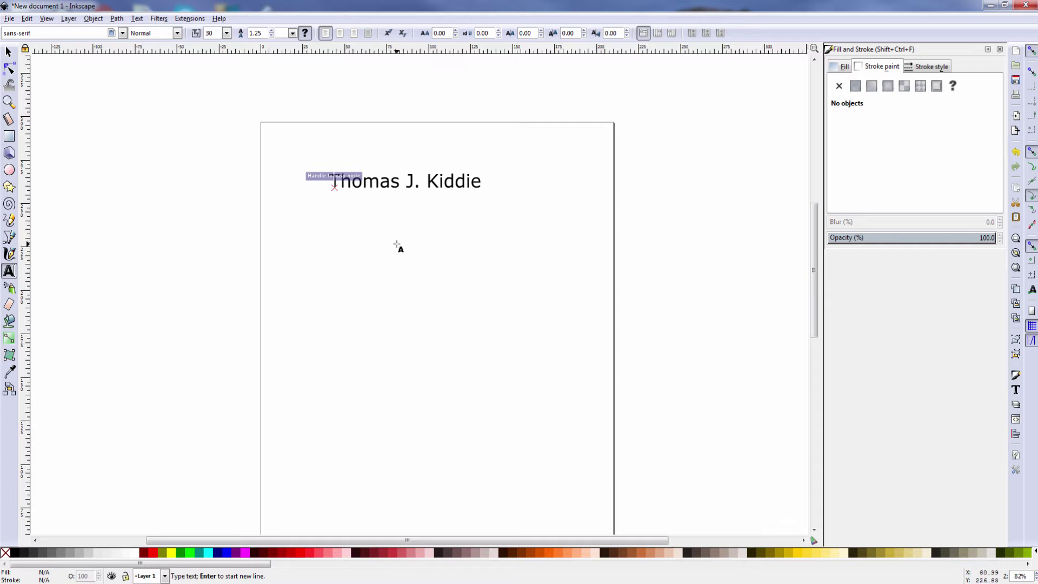
Drag the T's nodes outward into a long, thin spiky shape
{"action": "left_click", "coordinate": [9, 72]}
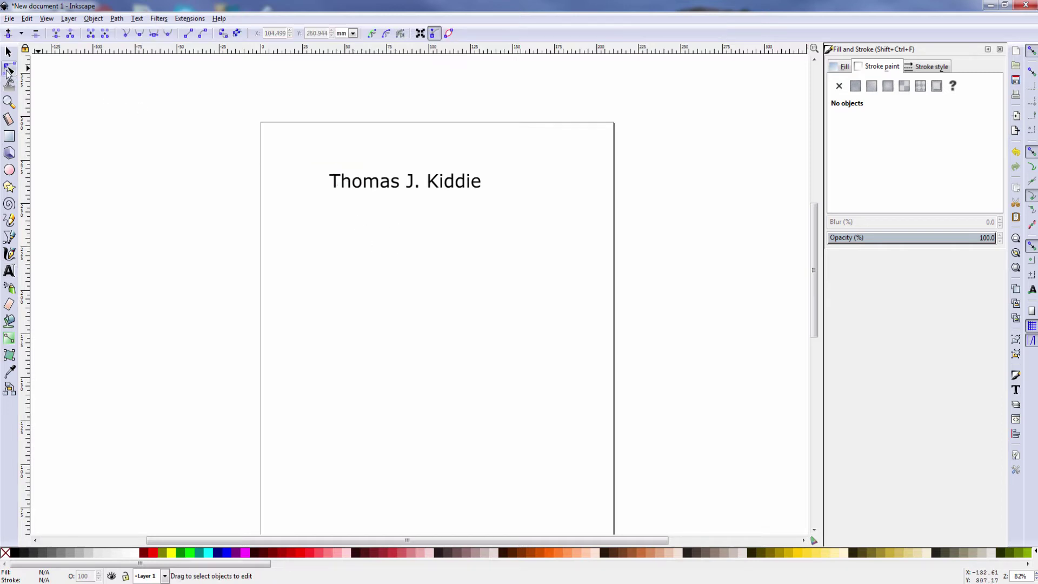
{"action": "left_click", "coordinate": [335, 183]}
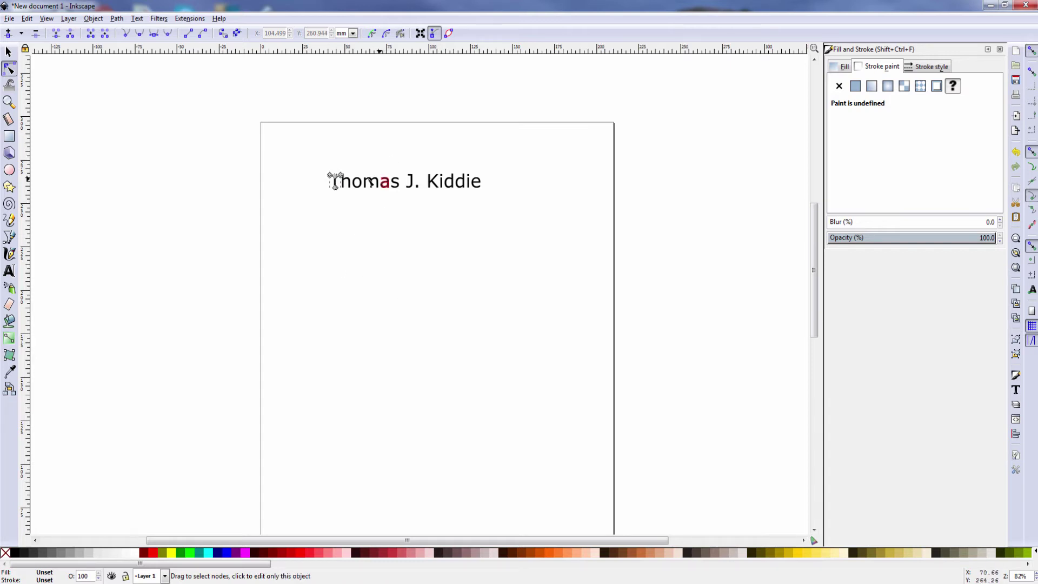
{"action": "left_click_drag", "start_coordinate": [330, 174], "coordinate": [336, 243]}
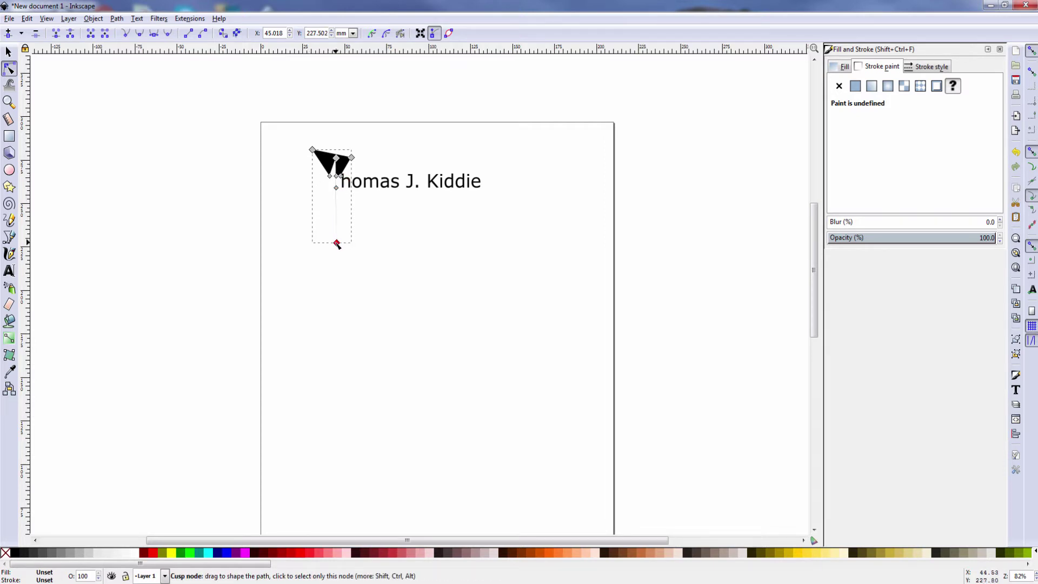
{"action": "left_click_drag", "start_coordinate": [336, 244], "coordinate": [325, 245]}
{"action": "left_click_drag", "start_coordinate": [340, 177], "coordinate": [336, 162]}
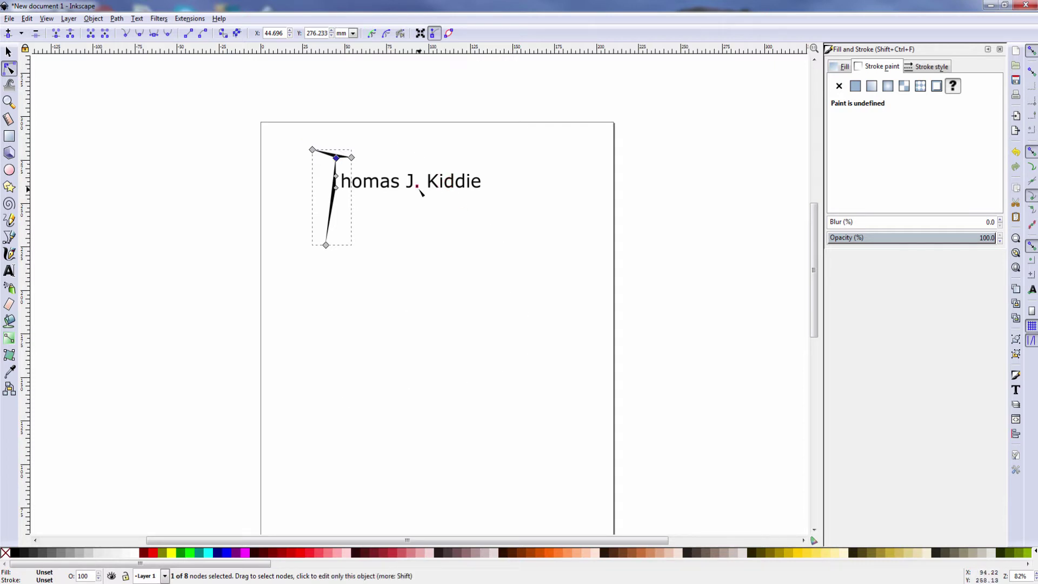
Pull the K's nodes up and down into long spiky legs
{"action": "left_click", "coordinate": [432, 181]}
{"action": "left_click_drag", "start_coordinate": [432, 181], "coordinate": [427, 150]}
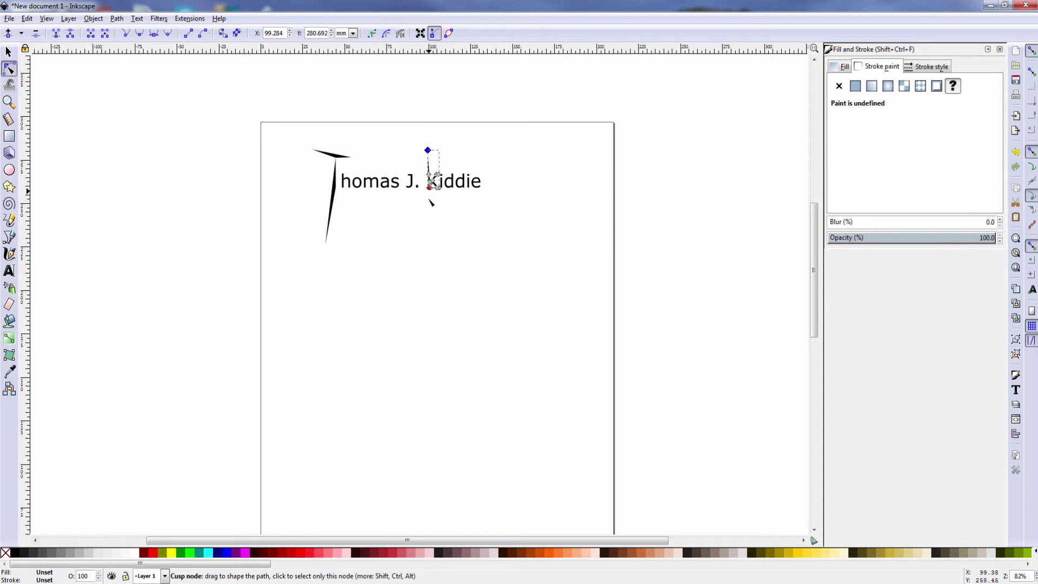
{"action": "left_click_drag", "start_coordinate": [430, 202], "coordinate": [416, 248]}
{"action": "left_click_drag", "start_coordinate": [444, 198], "coordinate": [468, 249]}
{"action": "left_click_drag", "start_coordinate": [438, 174], "coordinate": [475, 141]}
{"action": "left_click", "coordinate": [559, 234]}
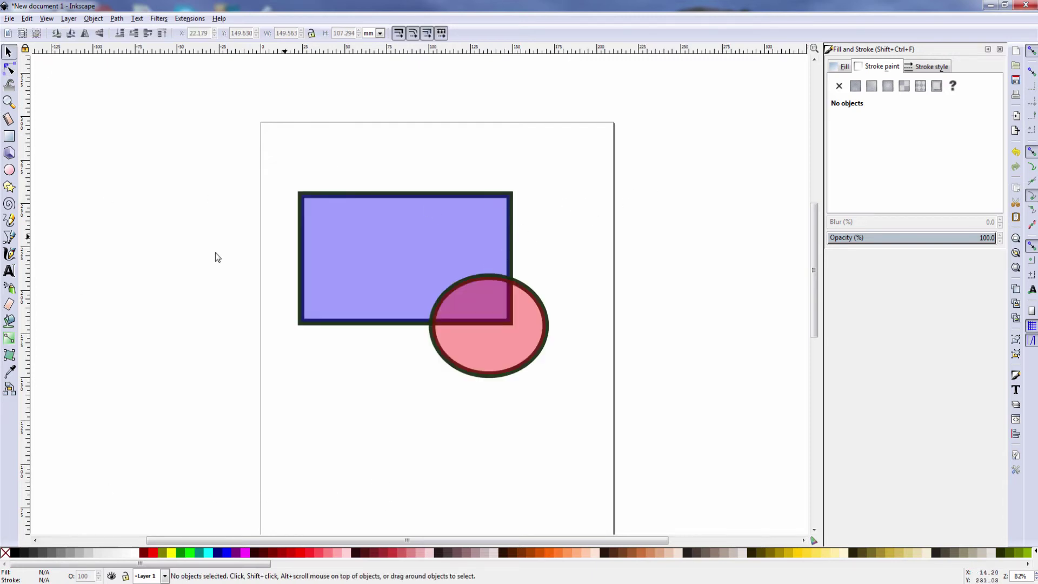
Try Path > Union and Path > Object to Path with no shapes selected
{"action": "scroll", "coordinate": [419, 411], "scroll_direction": "up", "scroll_amount": 1}
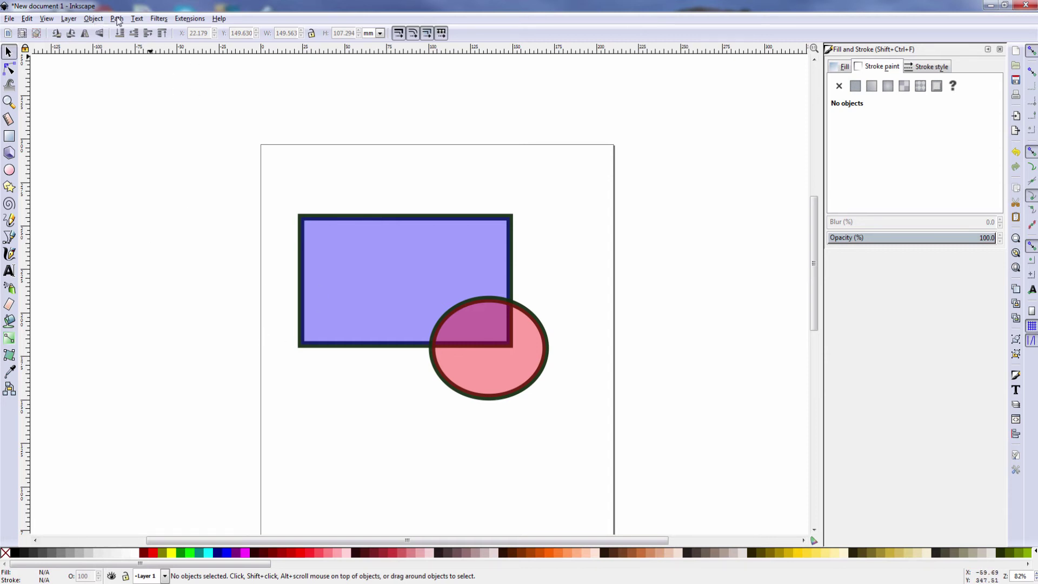
{"action": "left_click", "coordinate": [117, 20]}
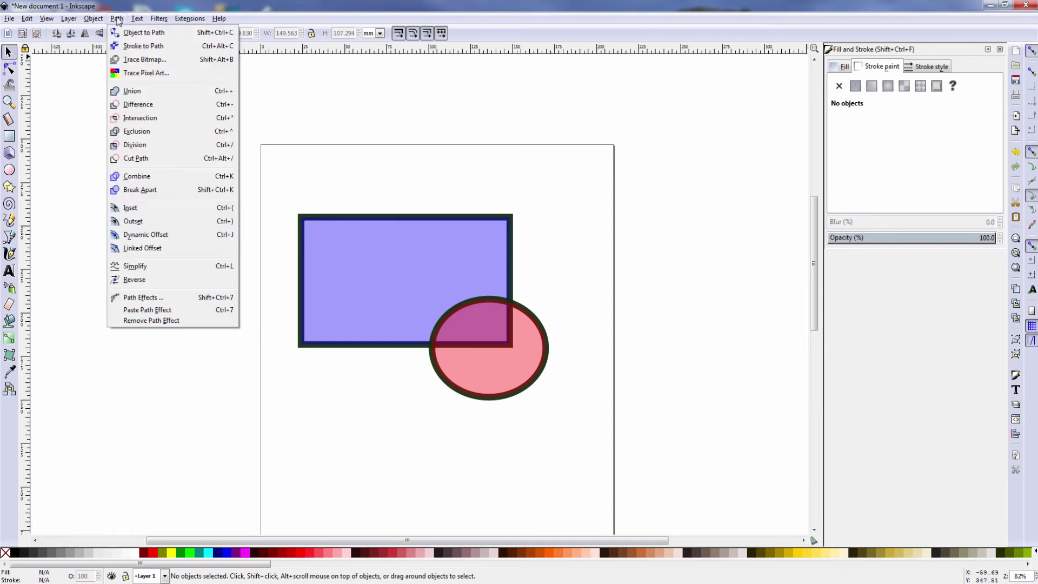
{"action": "left_click", "coordinate": [132, 92]}
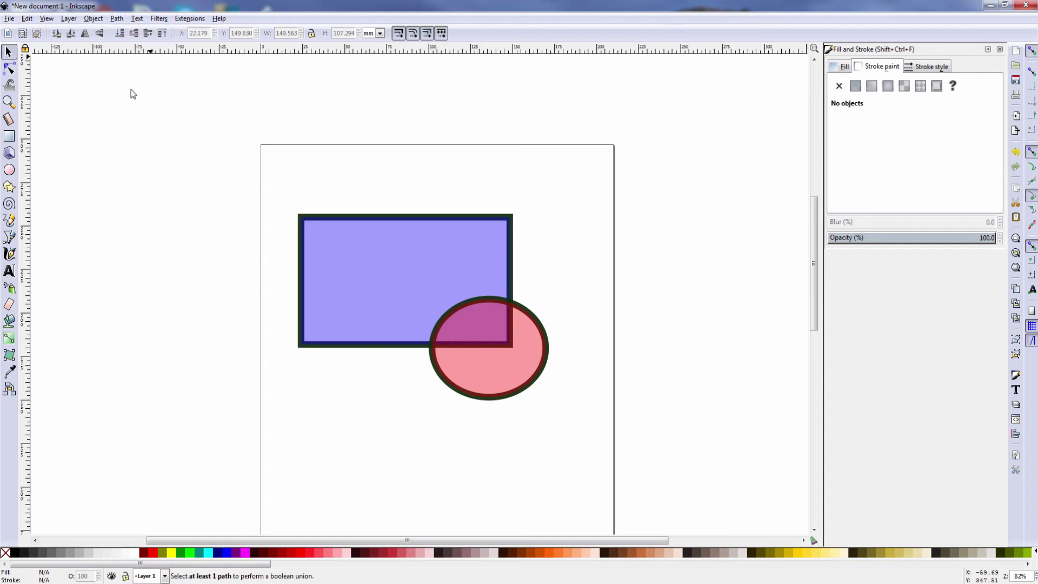
{"action": "left_click", "coordinate": [119, 19]}
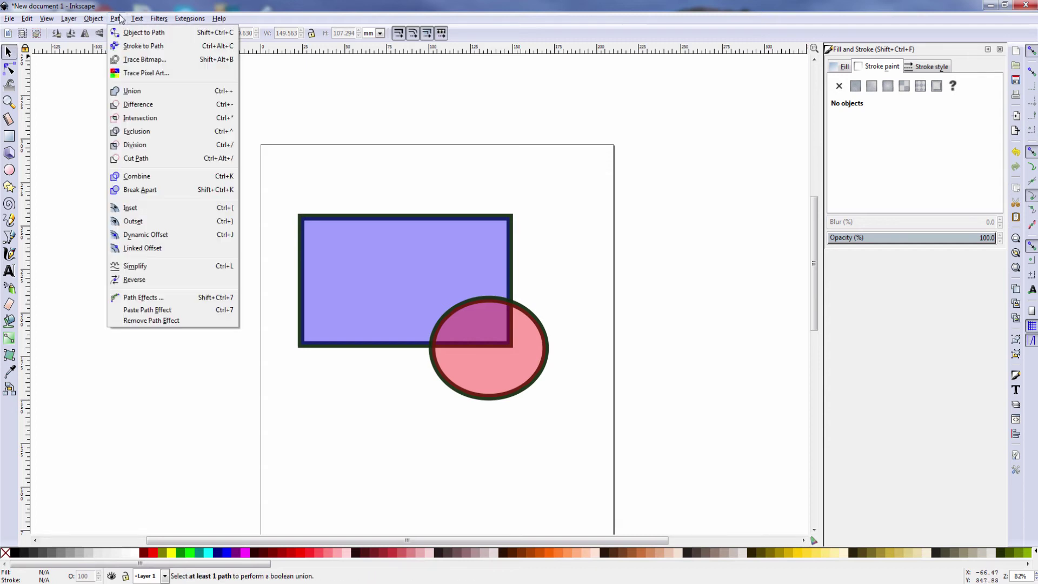
{"action": "left_click", "coordinate": [137, 33]}
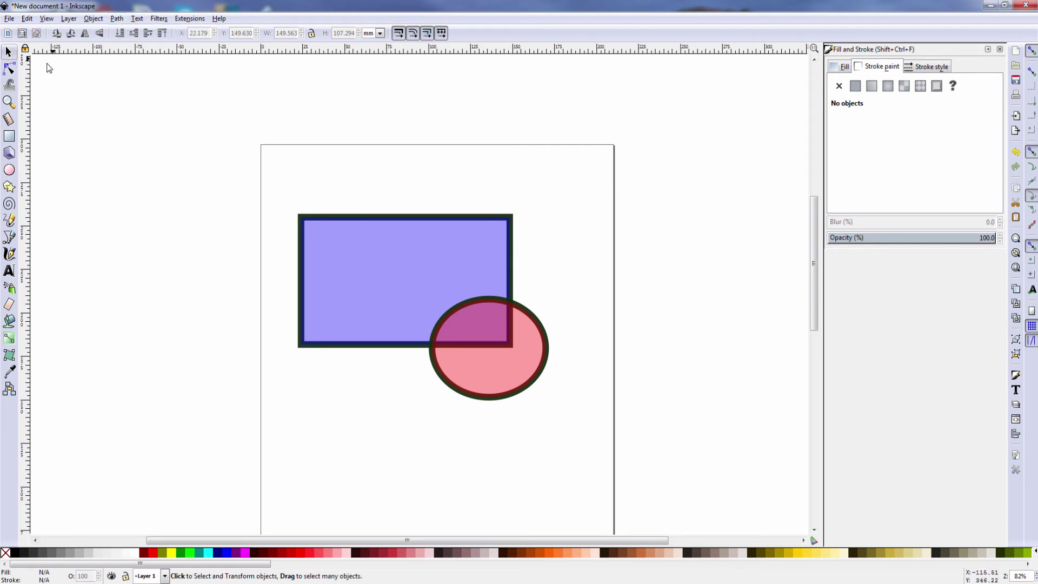
Select the blue rectangle and pink ellipse and convert both to paths
{"action": "left_click", "coordinate": [463, 217]}
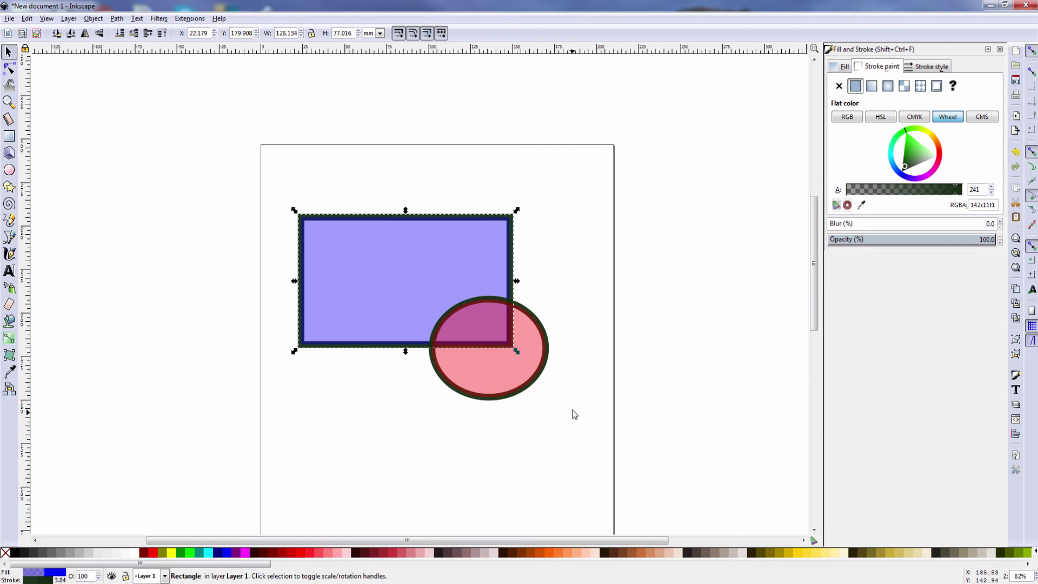
{"action": "left_click", "coordinate": [542, 336], "text": "shift"}
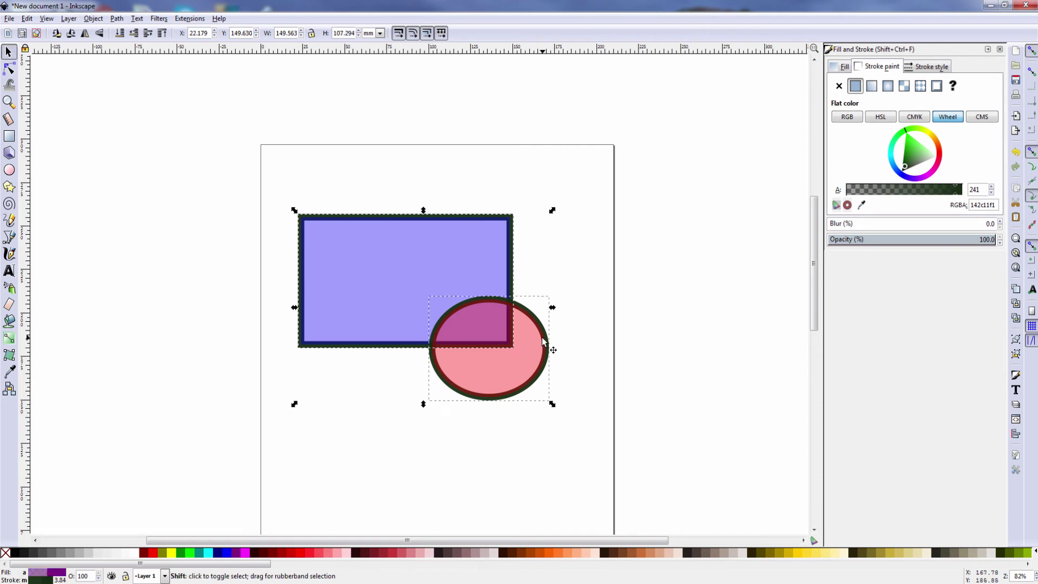
{"action": "left_click", "coordinate": [117, 19]}
{"action": "left_click", "coordinate": [130, 35]}
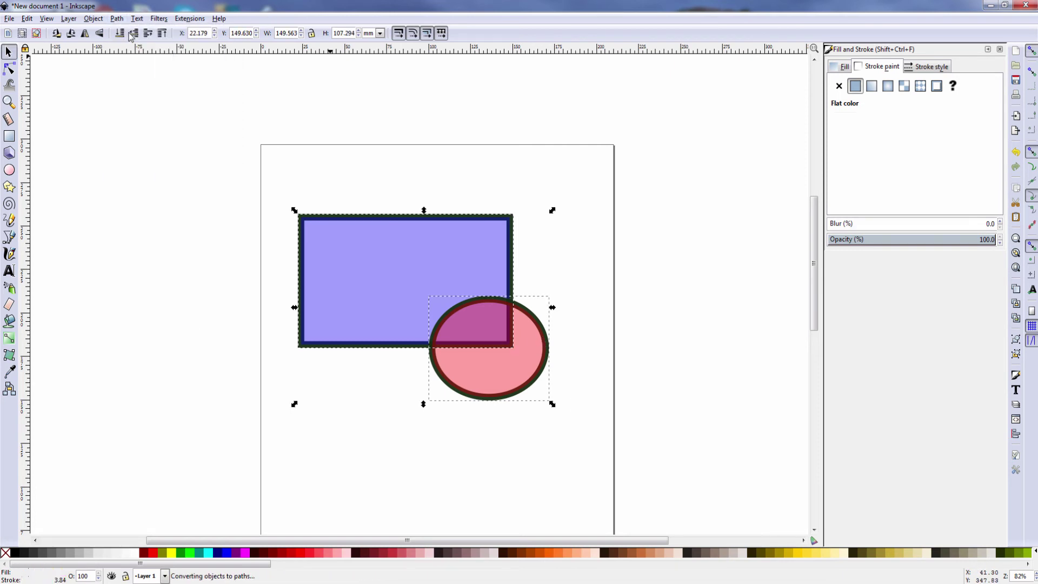
Merge both shapes with Path > Union, then undo the union
{"action": "left_click", "coordinate": [117, 19]}
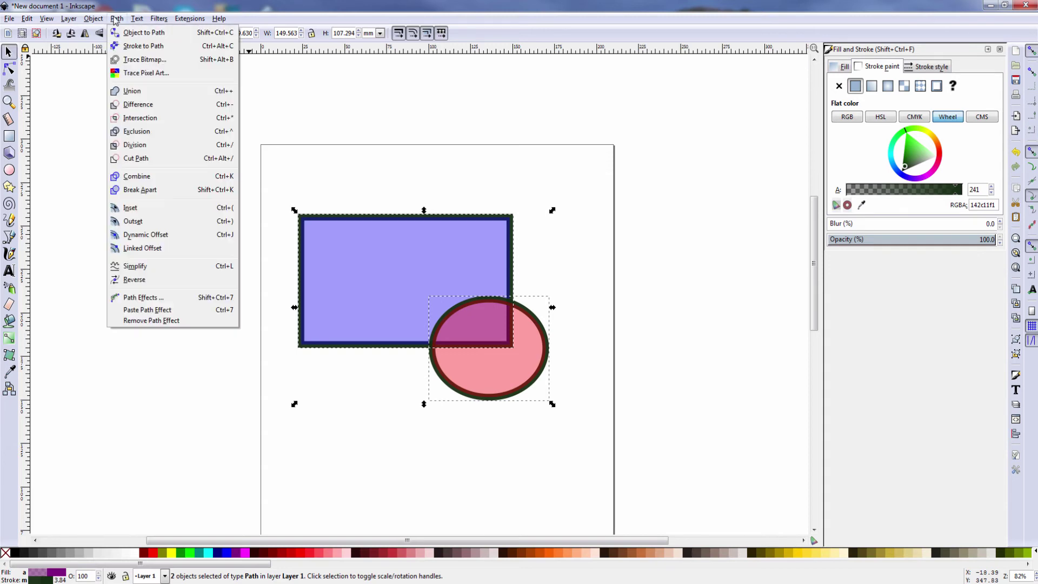
{"action": "left_click", "coordinate": [145, 93]}
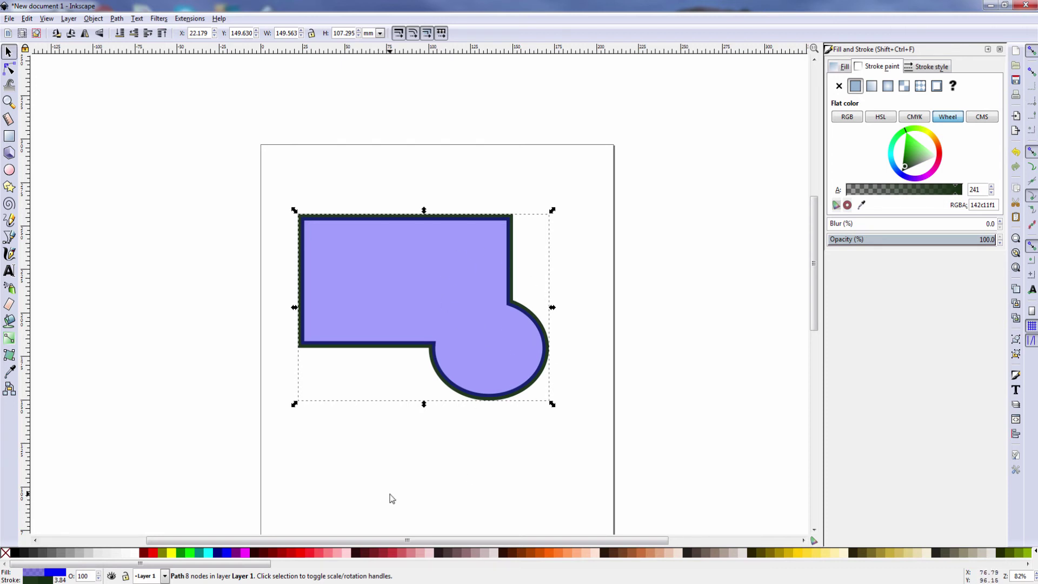
{"action": "left_click", "coordinate": [27, 19]}
{"action": "left_click", "coordinate": [42, 33]}
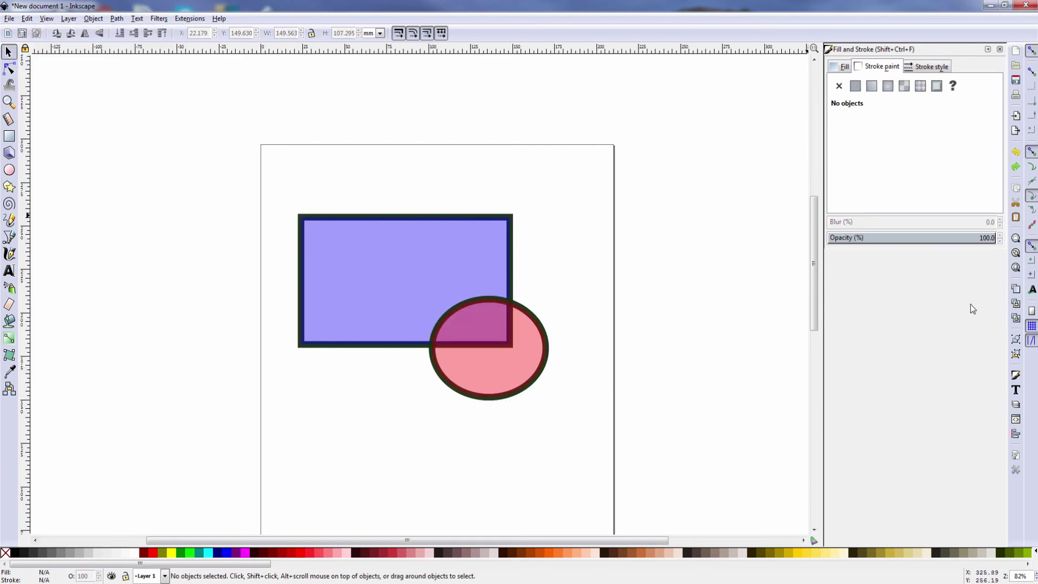
Cut the ellipse out of the rectangle with Path > Difference, move the result, then undo
{"action": "left_click", "coordinate": [113, 20]}
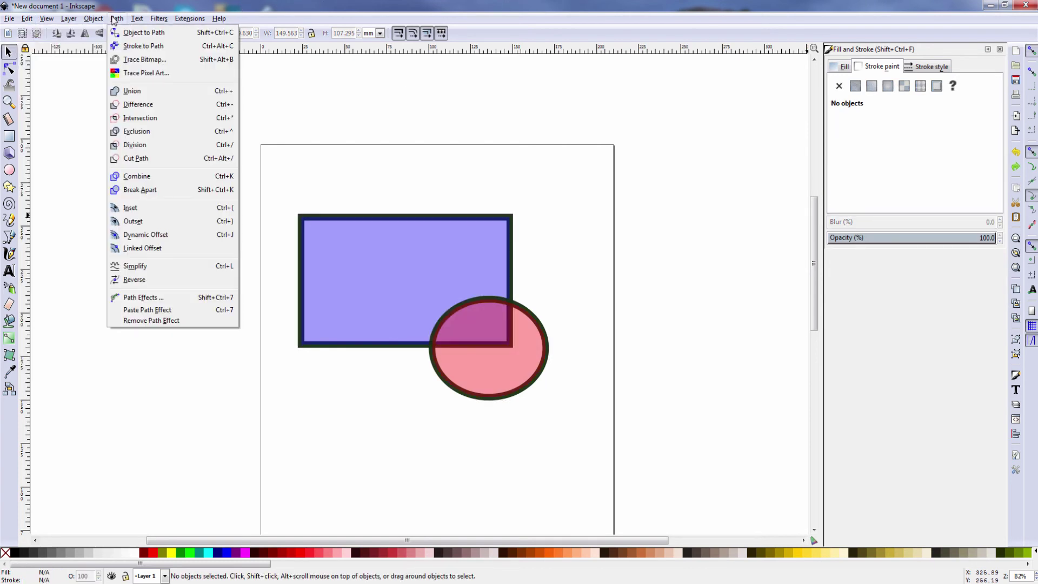
{"action": "left_click", "coordinate": [146, 105]}
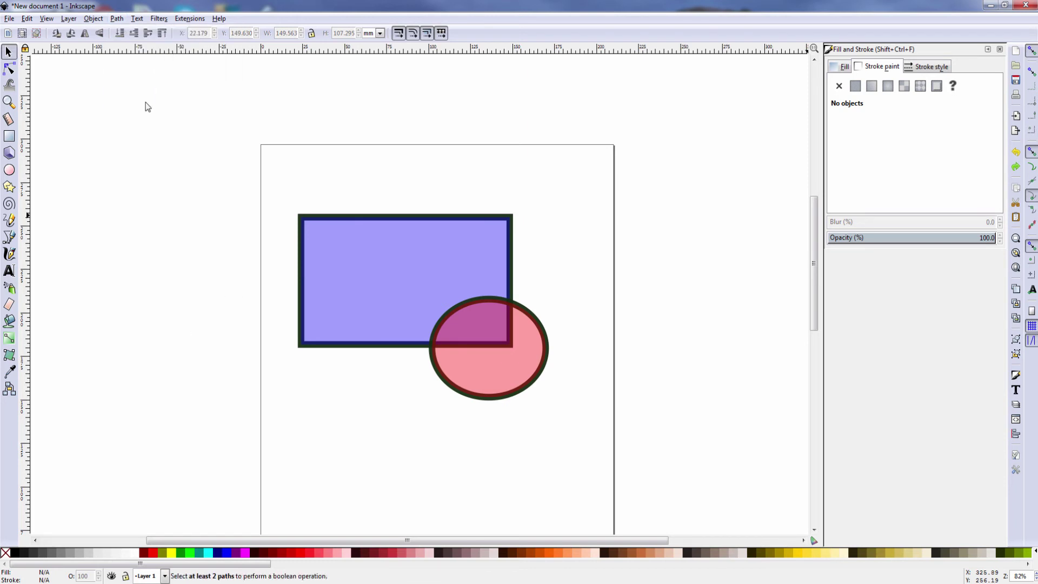
{"action": "left_click", "coordinate": [442, 216]}
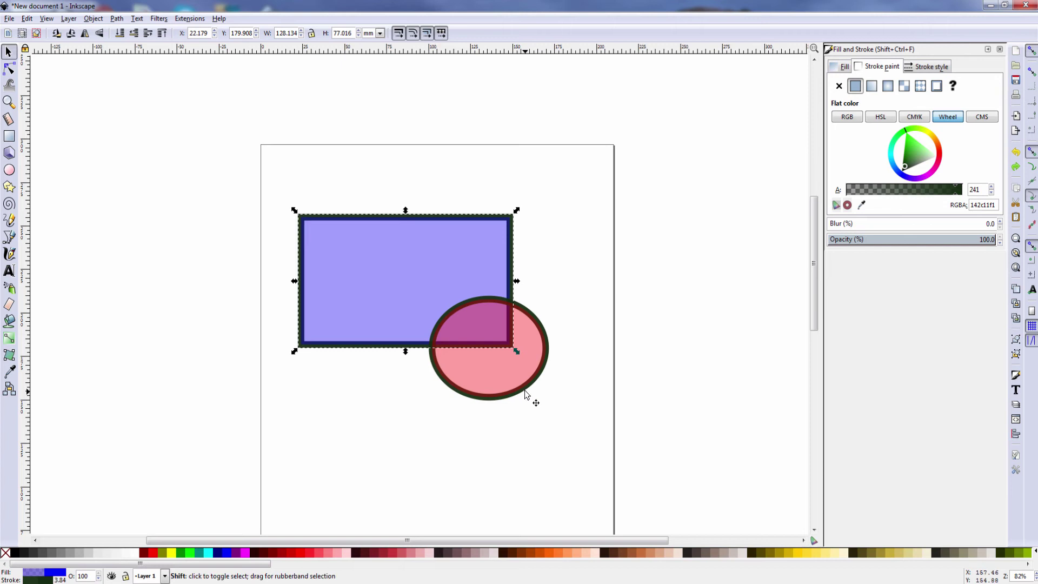
{"action": "left_click", "coordinate": [519, 396], "text": "shift"}
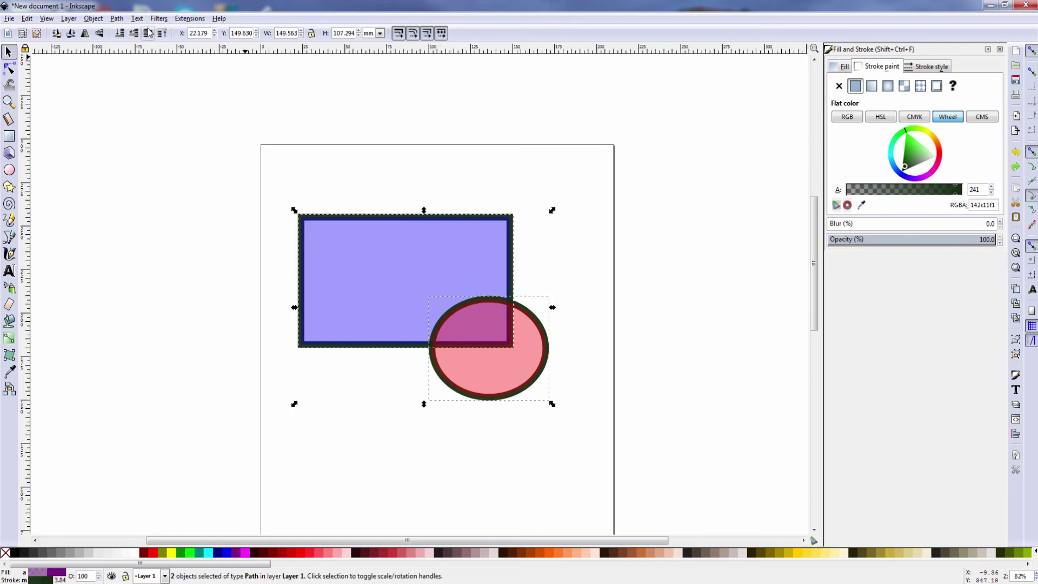
{"action": "left_click", "coordinate": [118, 20]}
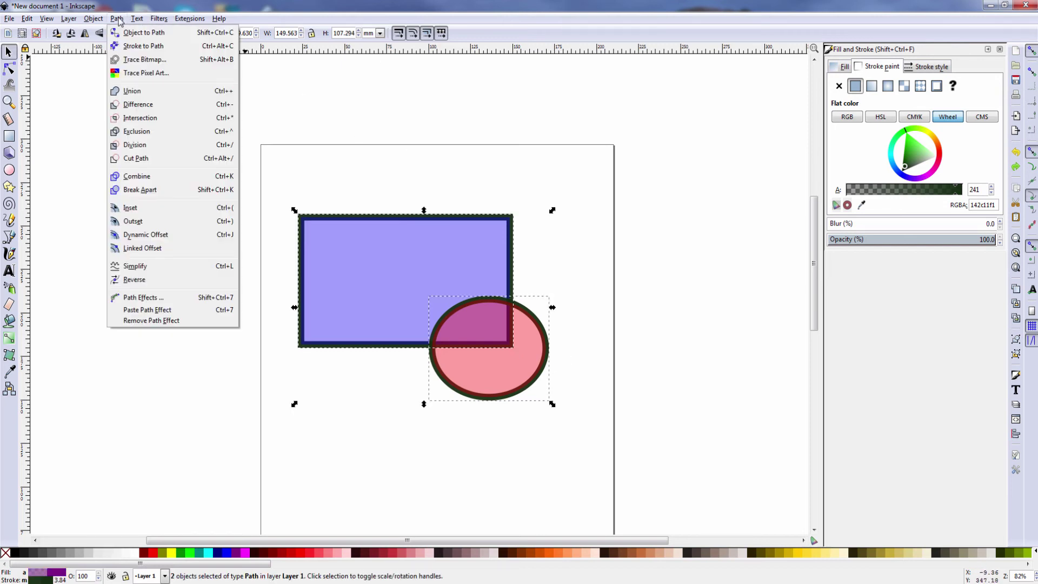
{"action": "left_click", "coordinate": [136, 105]}
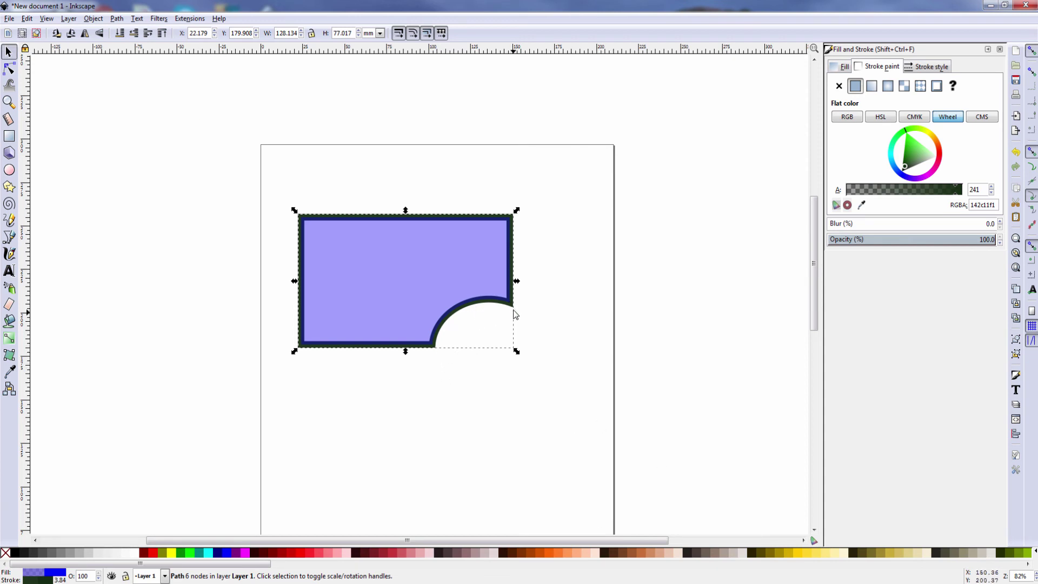
{"action": "left_click_drag", "start_coordinate": [431, 335], "coordinate": [428, 307]}
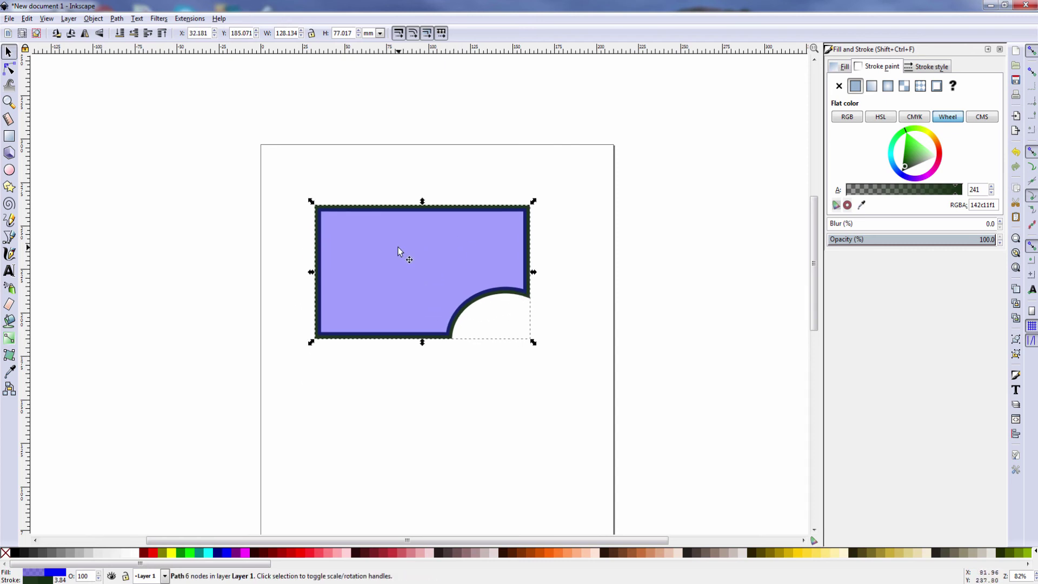
{"action": "key", "text": "ctrl+z"}
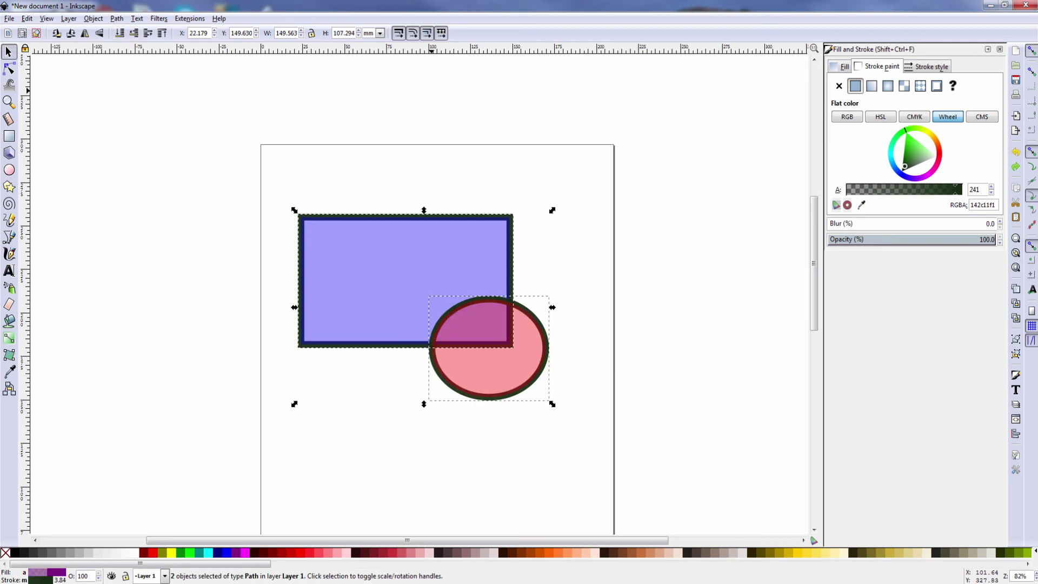
Apply Path > Exclusion to the rectangle and ellipse, then undo it
{"action": "left_click", "coordinate": [118, 19]}
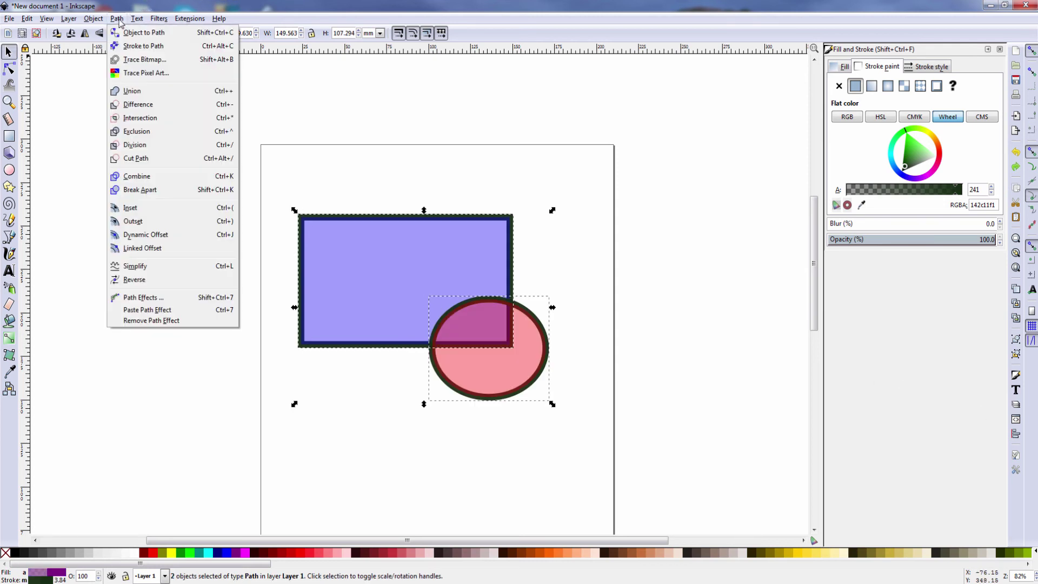
{"action": "left_click", "coordinate": [137, 131]}
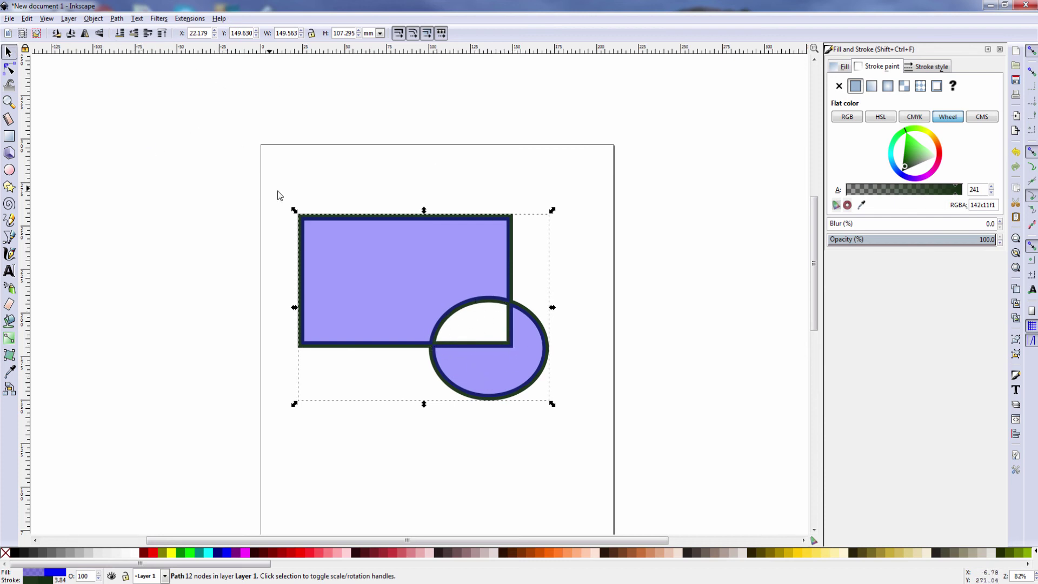
{"action": "left_click", "coordinate": [26, 19]}
{"action": "left_click", "coordinate": [41, 33]}
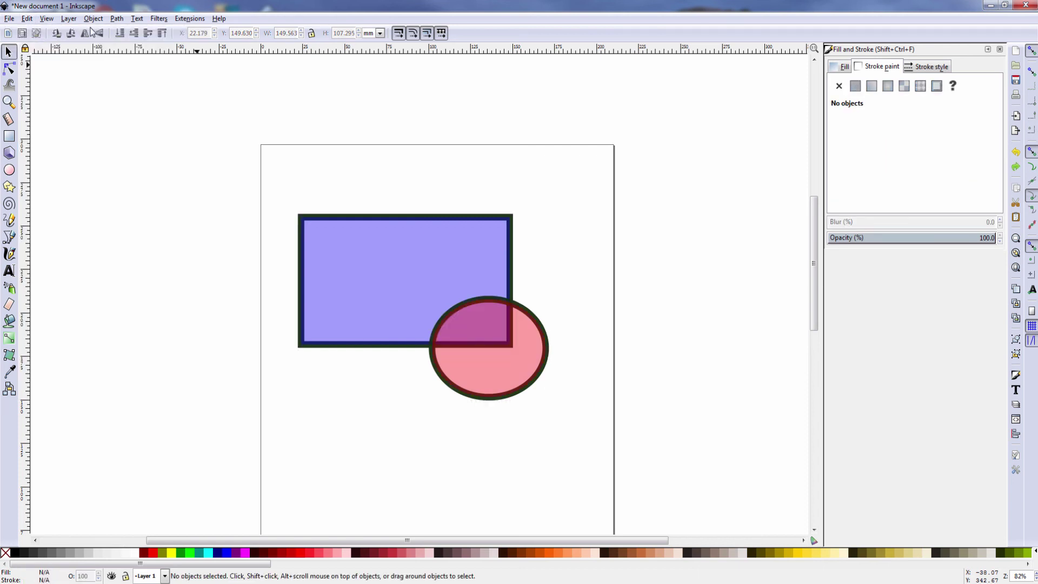
Split the rectangle along the ellipse with Path > Division, undo it, and reselect the rectangle
{"action": "left_click", "coordinate": [380, 224]}
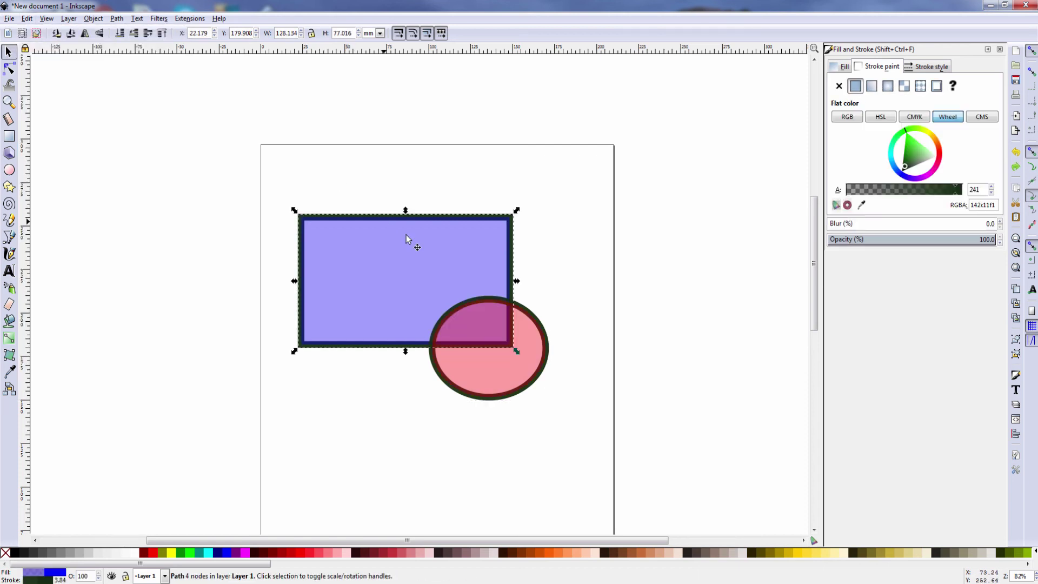
{"action": "left_click", "coordinate": [542, 331], "text": "shift"}
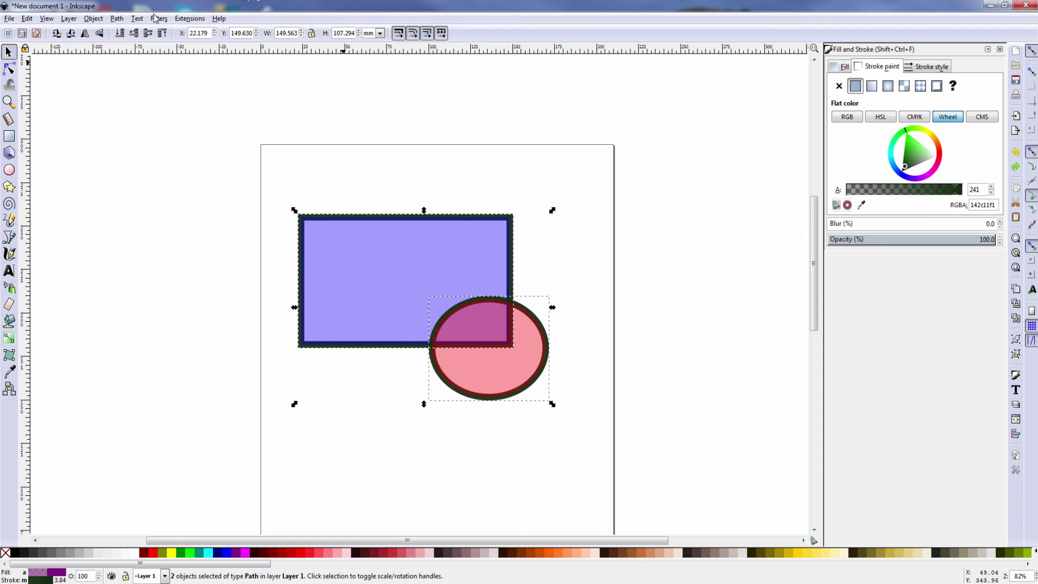
{"action": "left_click", "coordinate": [116, 19]}
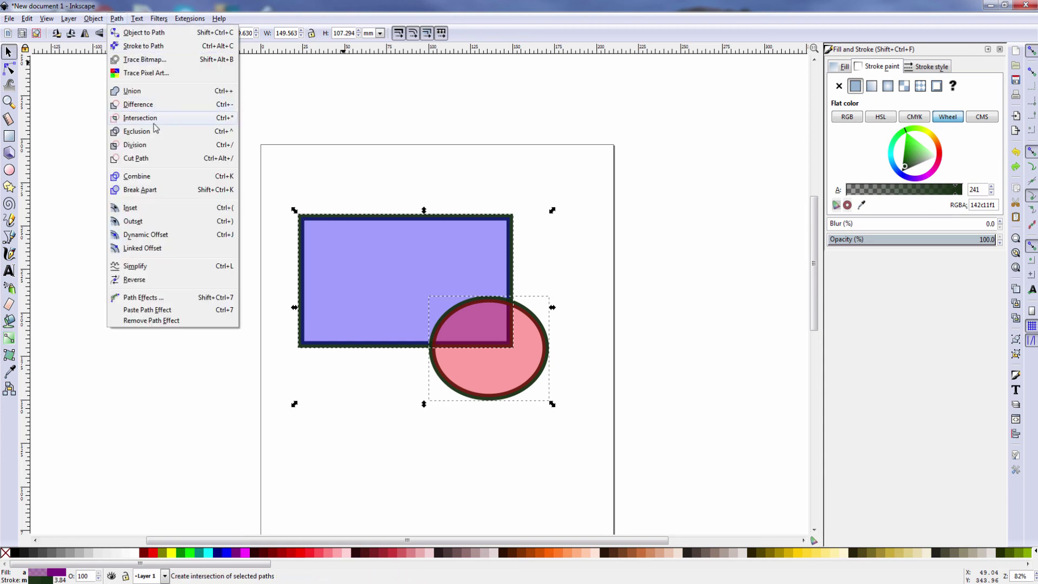
{"action": "left_click", "coordinate": [135, 145]}
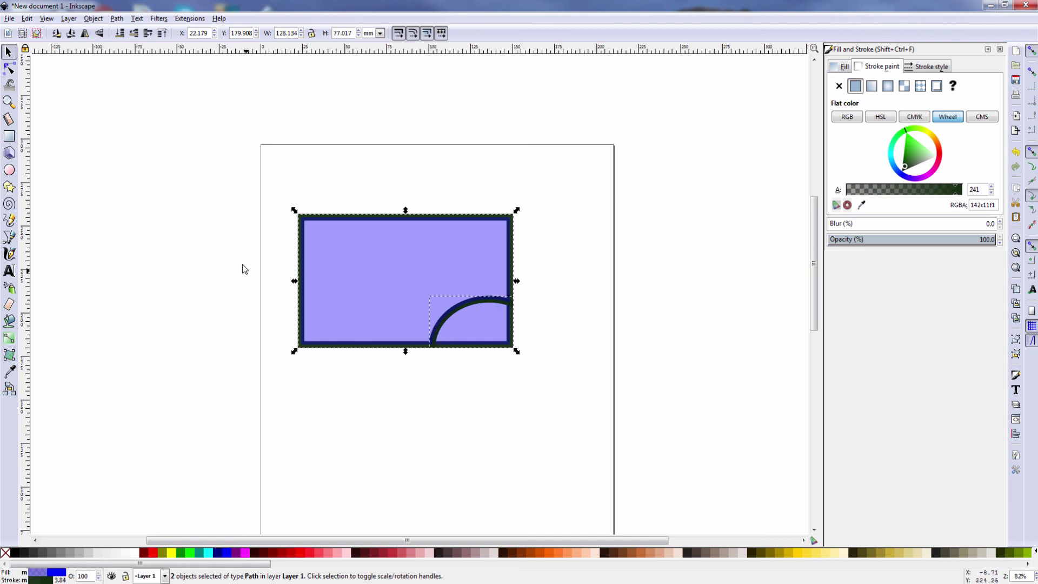
{"action": "left_click", "coordinate": [26, 20]}
{"action": "left_click", "coordinate": [44, 36]}
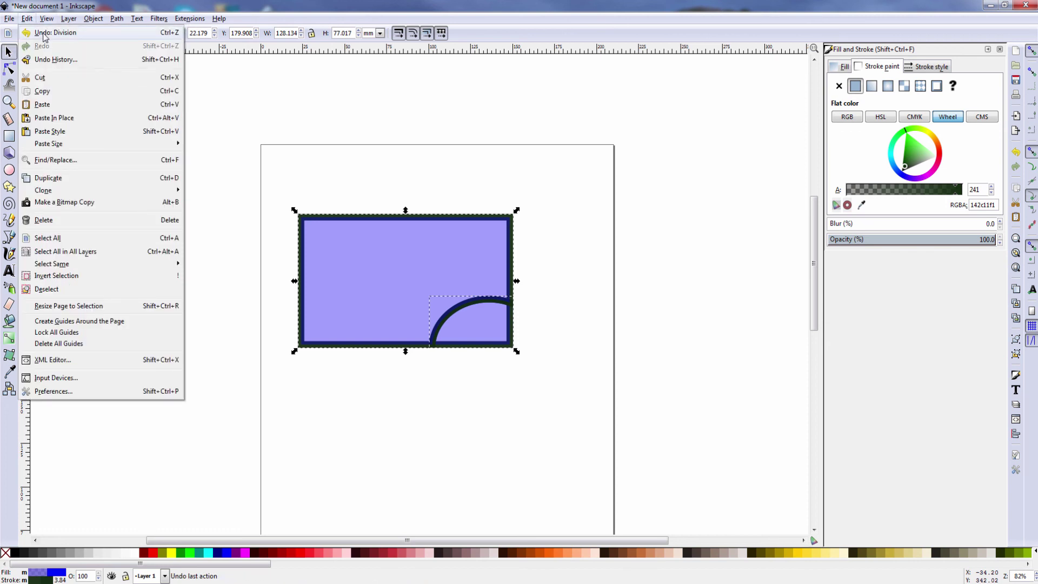
{"action": "left_click", "coordinate": [422, 241]}
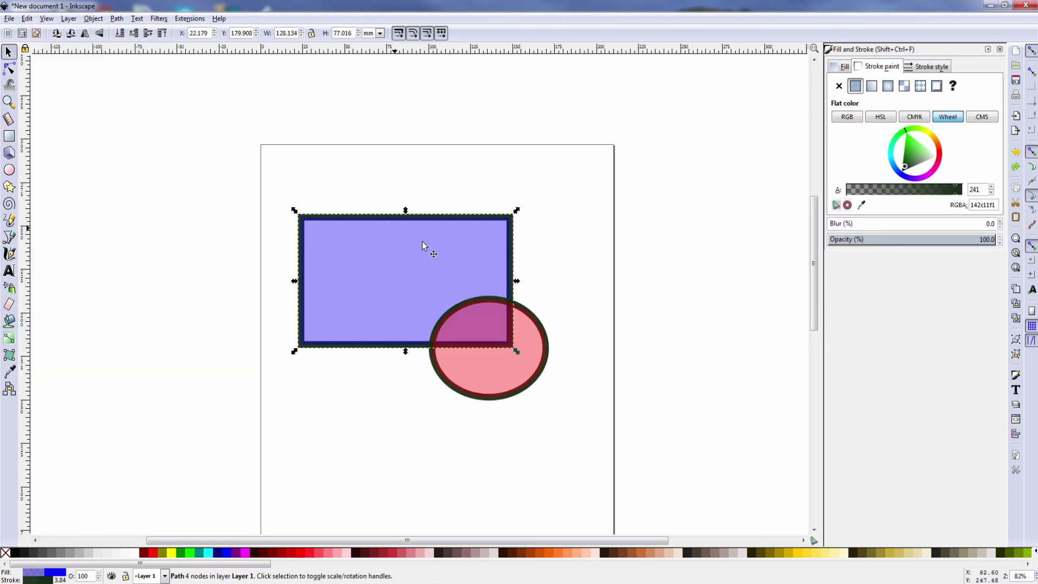
Apply Path > Cut Path to the rectangle and ellipse together
{"action": "left_click", "coordinate": [534, 319], "text": "shift"}
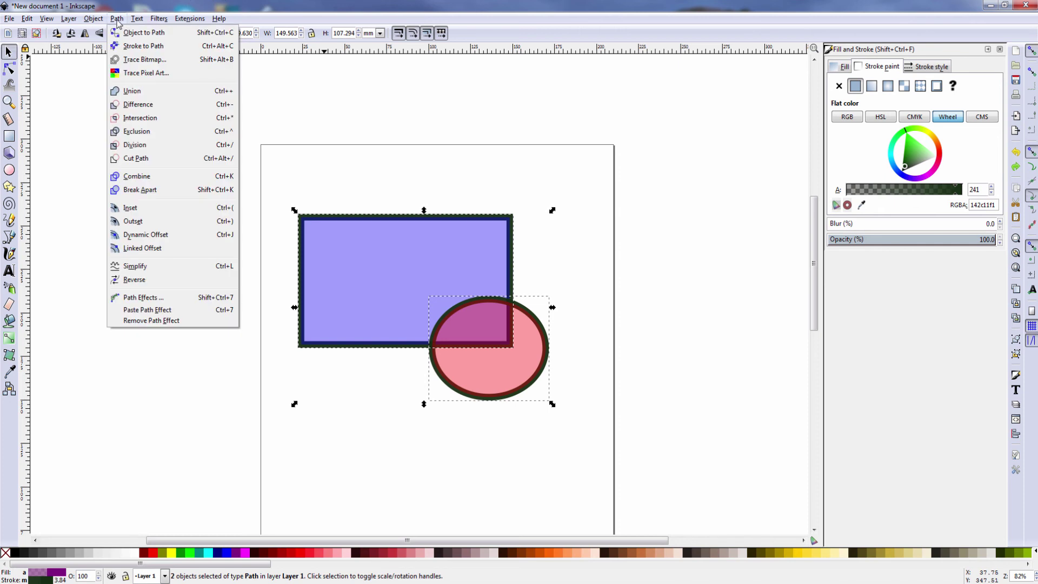
{"action": "left_click", "coordinate": [116, 19]}
{"action": "left_click", "coordinate": [142, 164]}
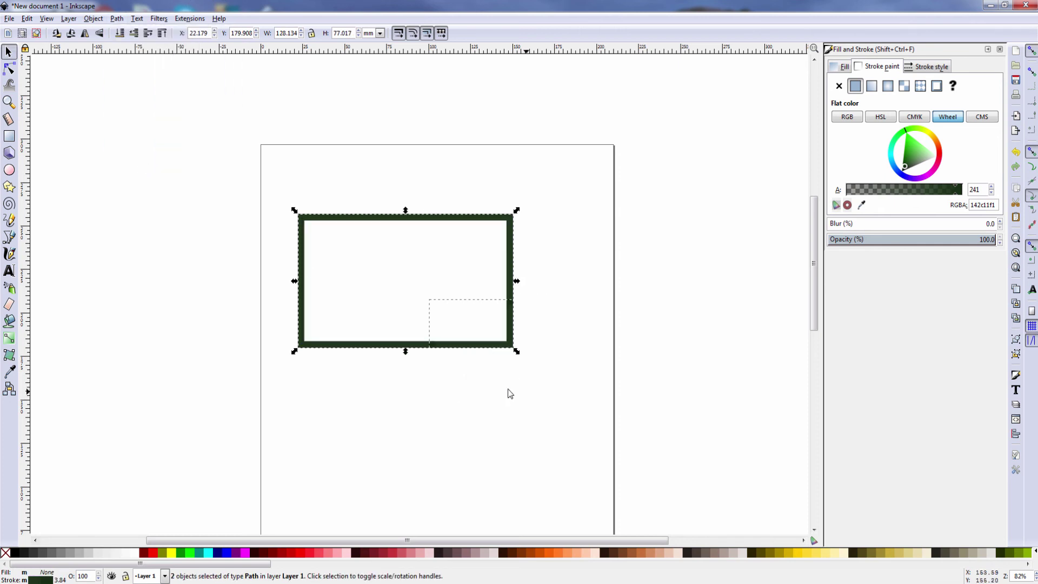